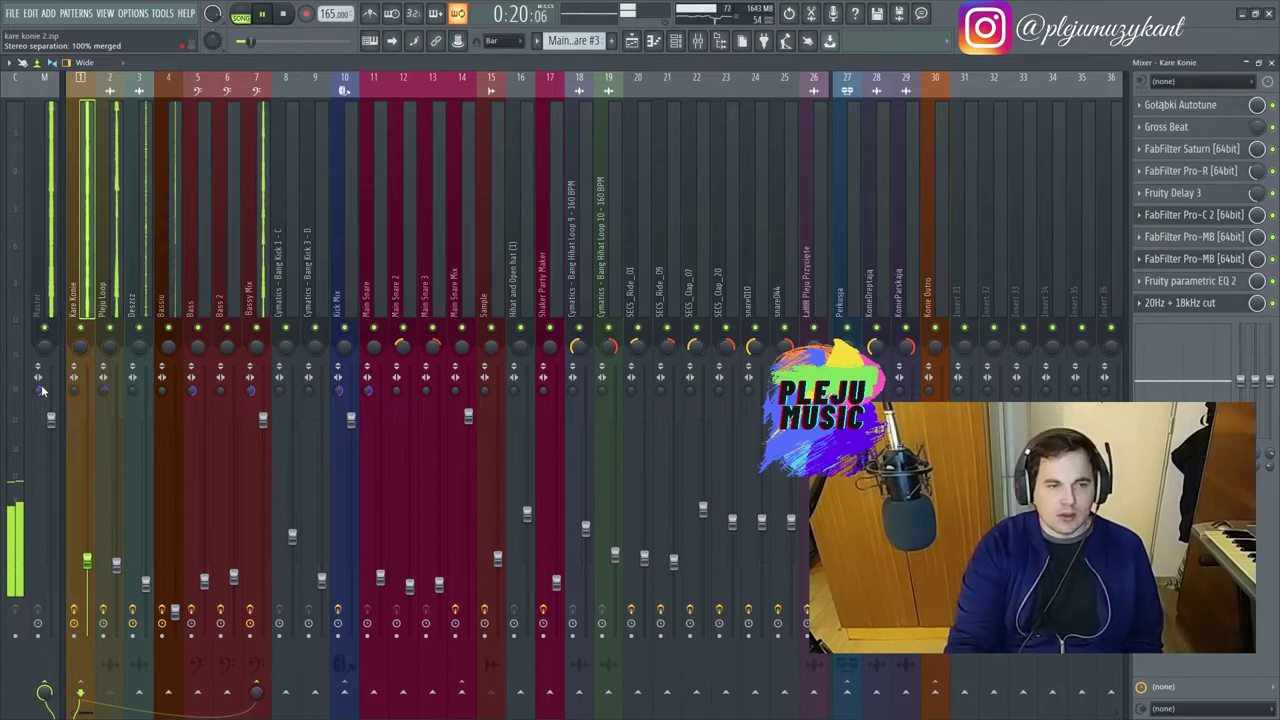
Reset the Master track's stereo separation to its original setting.
right_click(42, 393)
click(55, 399)
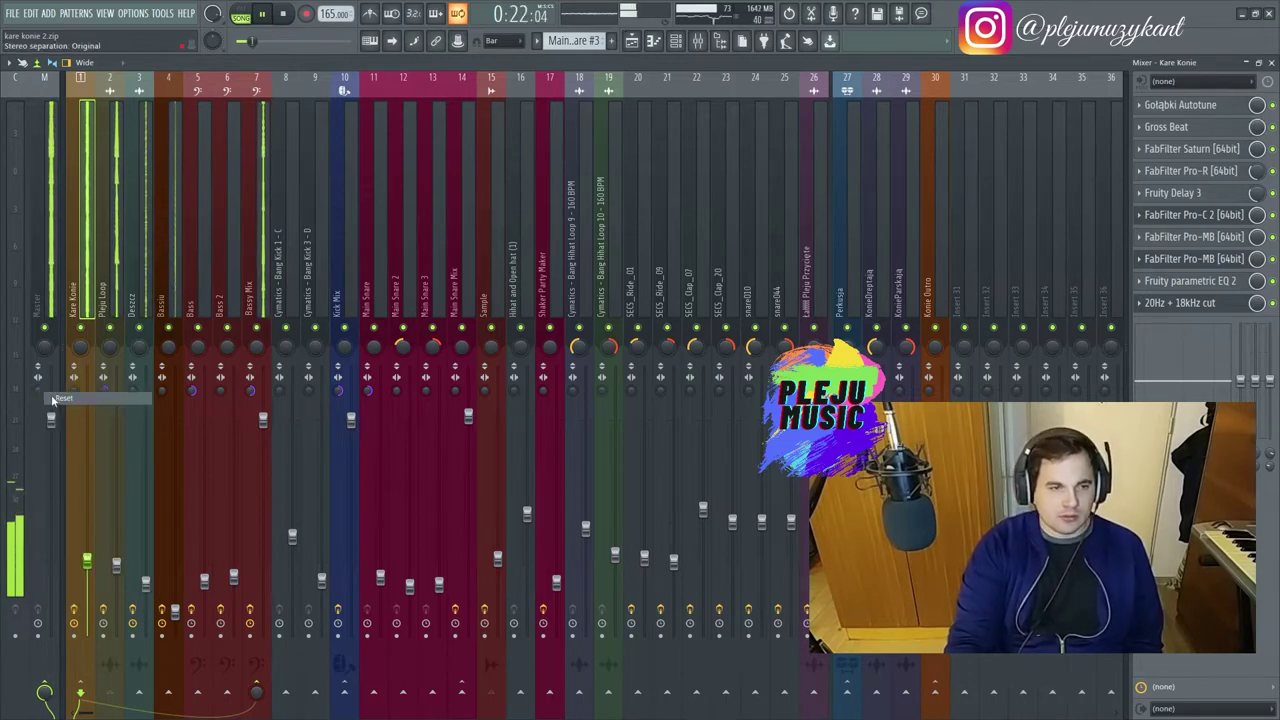
Open the 20Hz + 18kHz cut equalizer on the Deszcz track and examine its filter curve during playback.
click(135, 300)
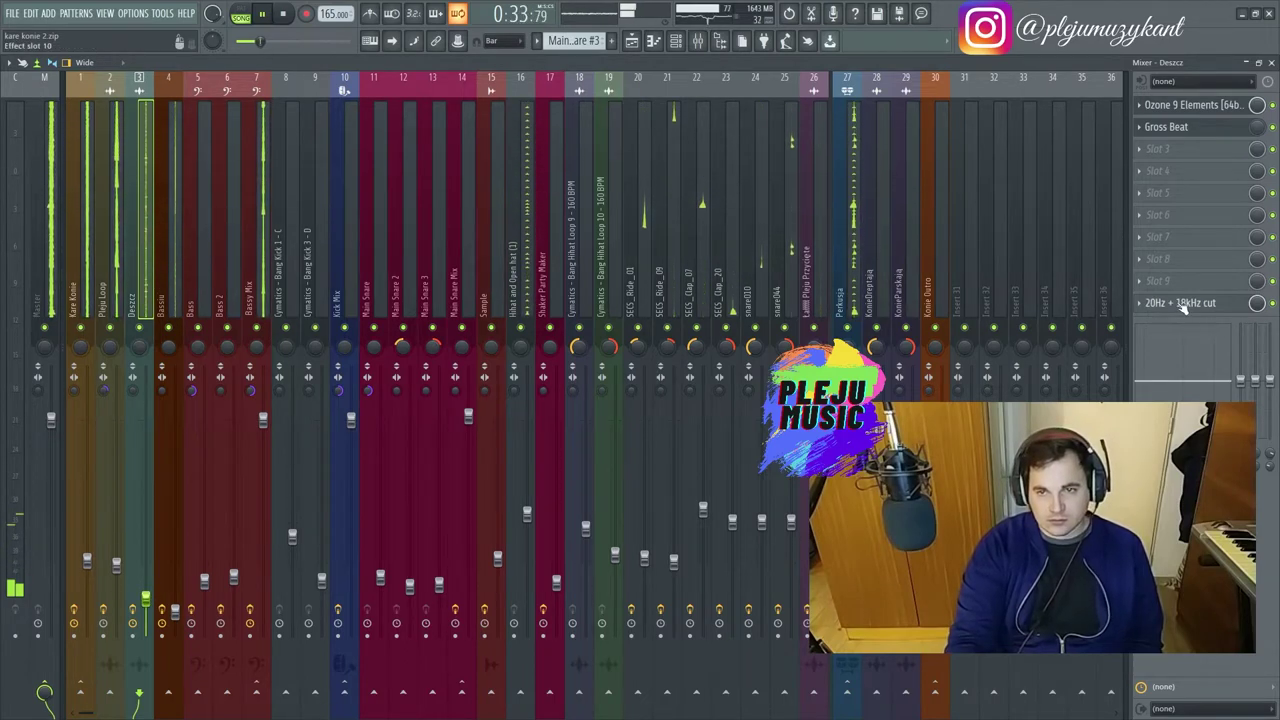
click(1182, 304)
drag(381, 256, 394, 270)
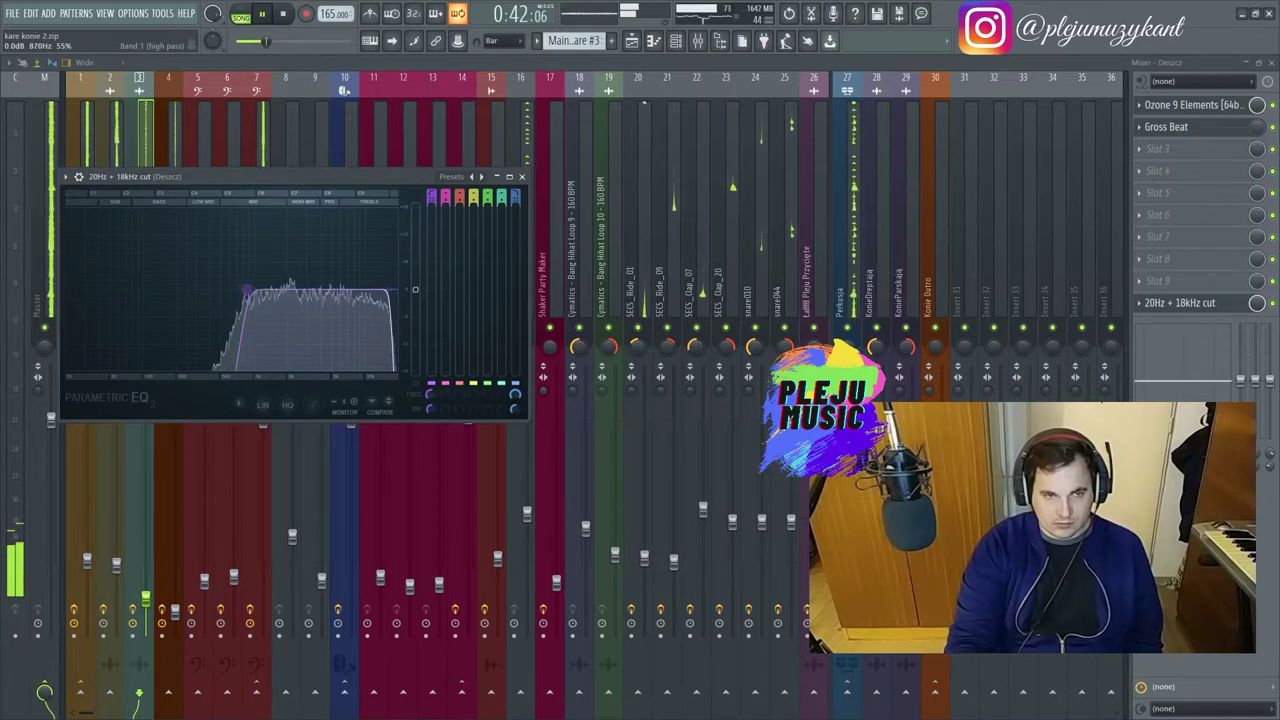
drag(310, 172, 668, 121)
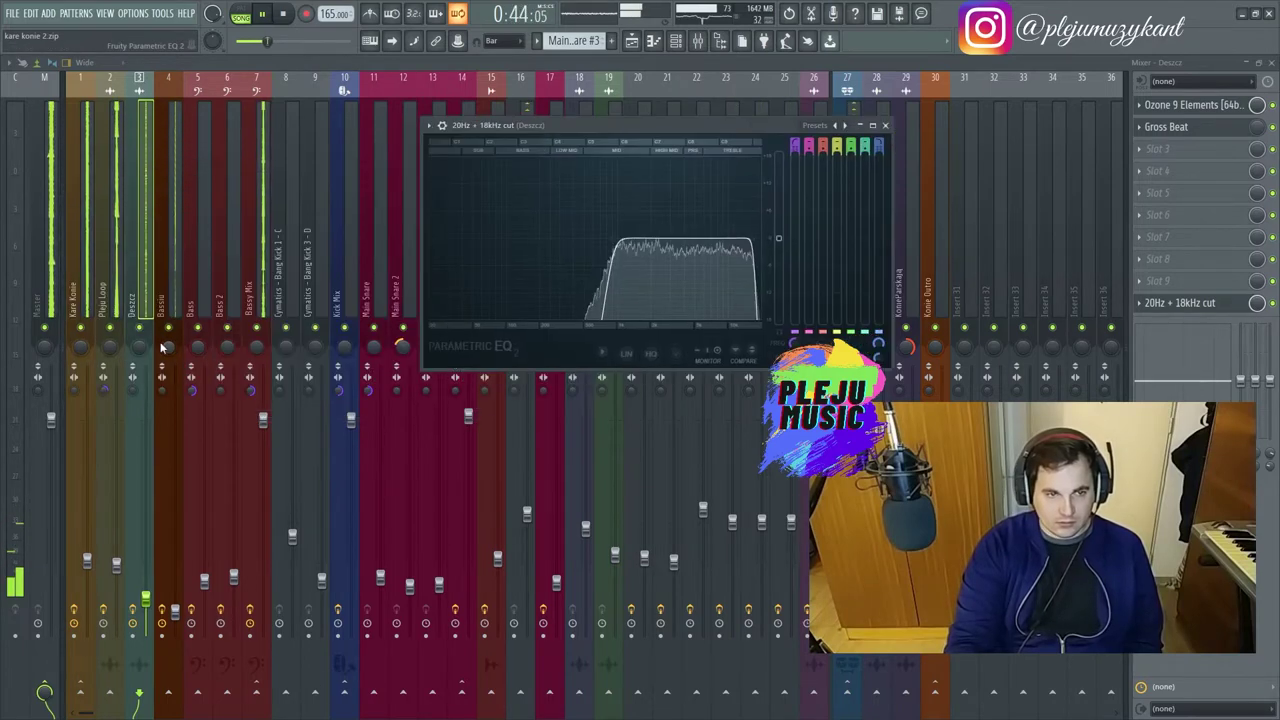
Stop playback, merge the Master track's stereo separation toward mono, and slightly lower the Deszcz track's volume while replaying the song.
click(283, 14)
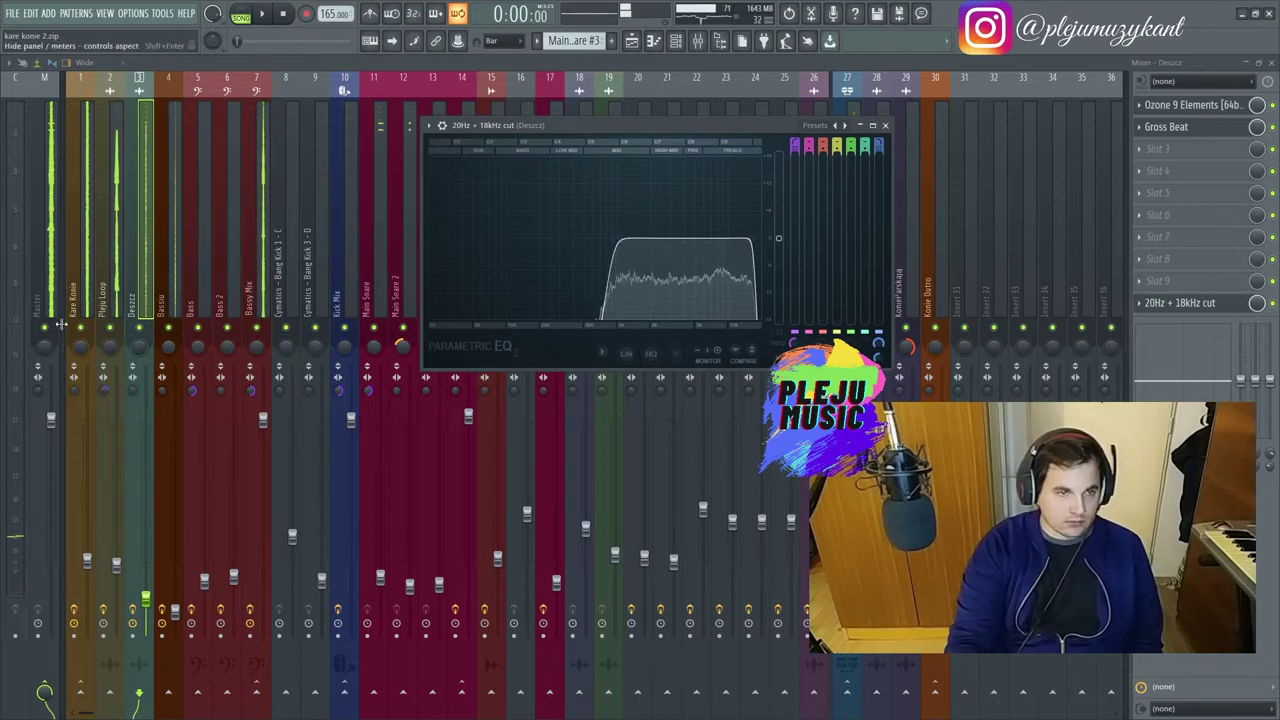
click(40, 385)
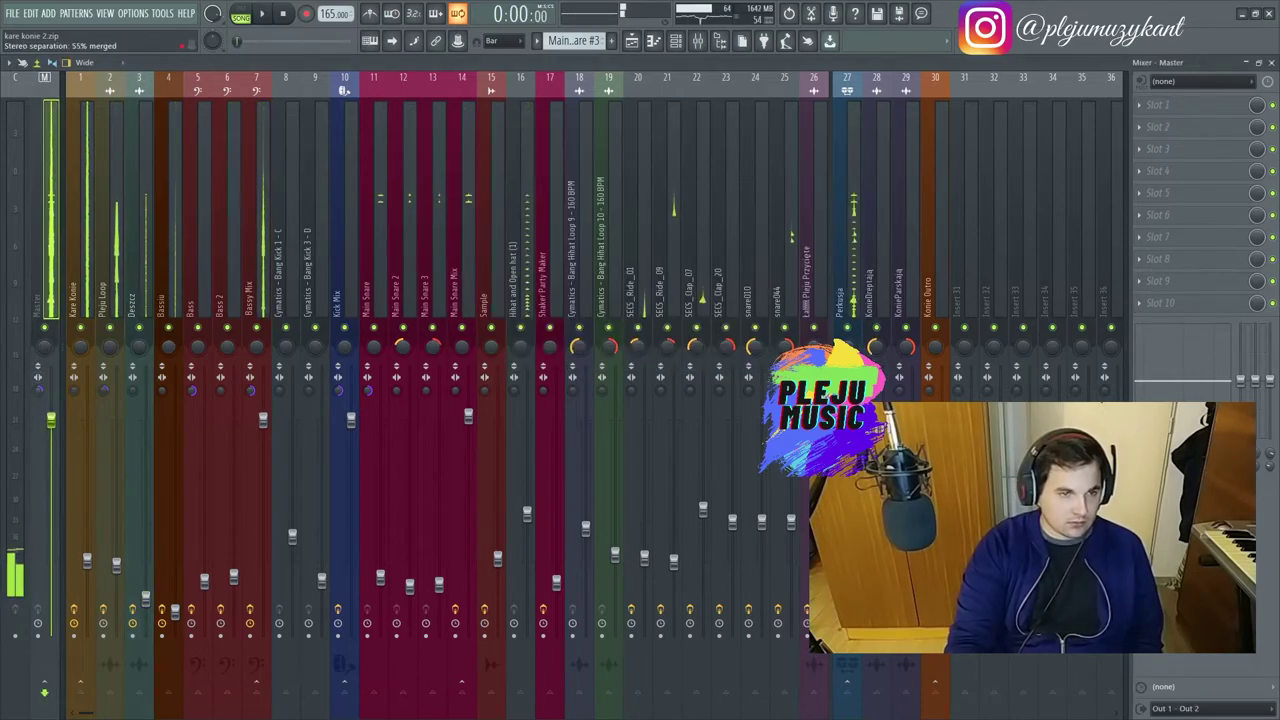
click(139, 290)
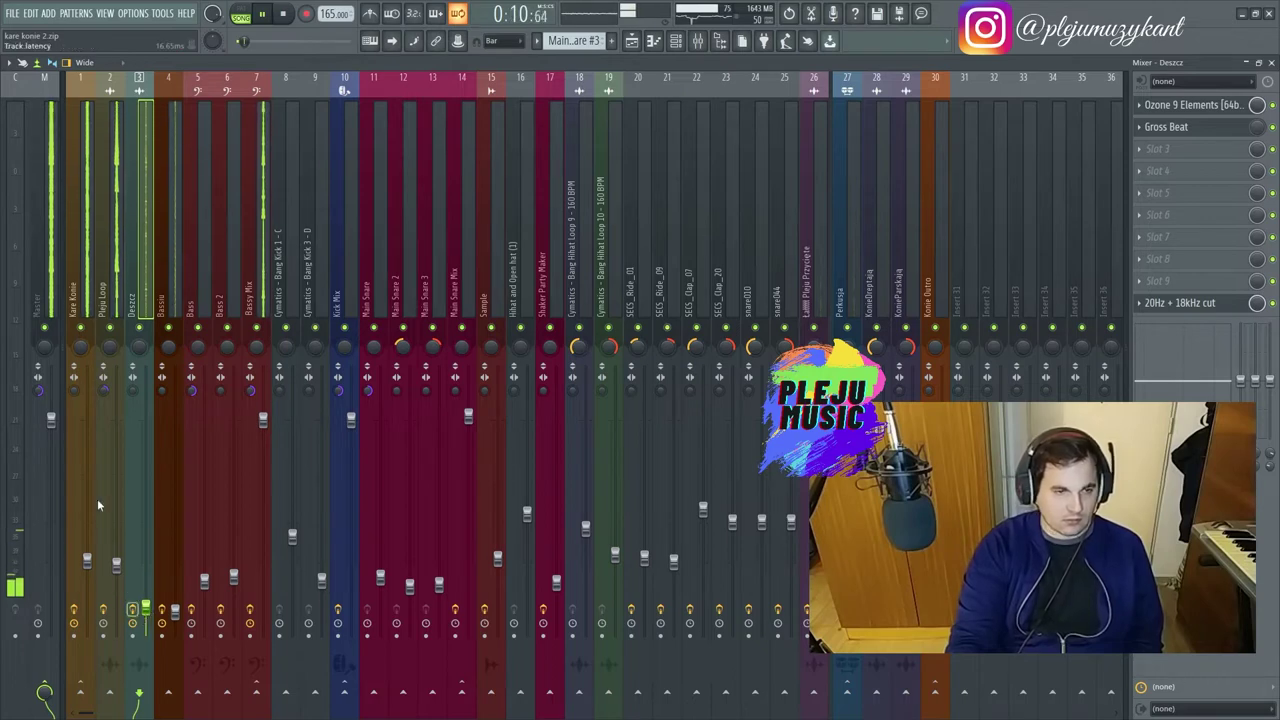
Select the Pleju Loop mixer track and examine the song's clips in the playlist during playback.
click(103, 300)
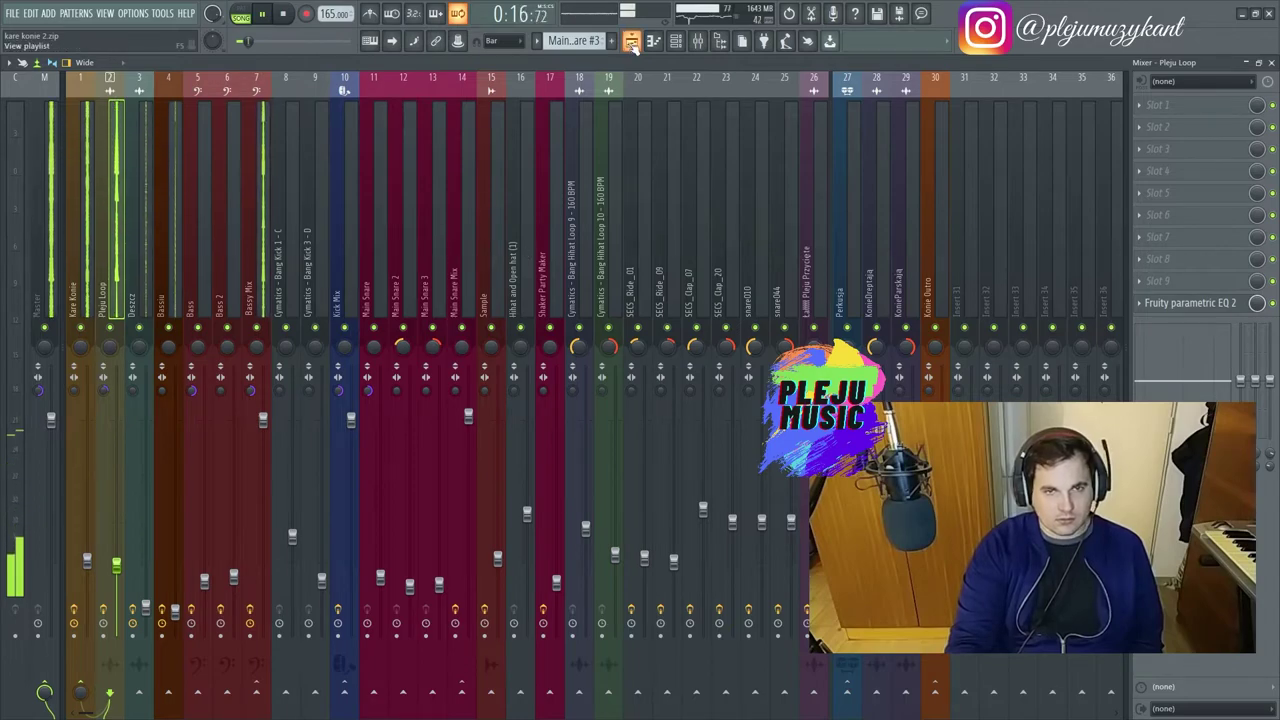
click(631, 41)
drag(768, 63, 967, 90)
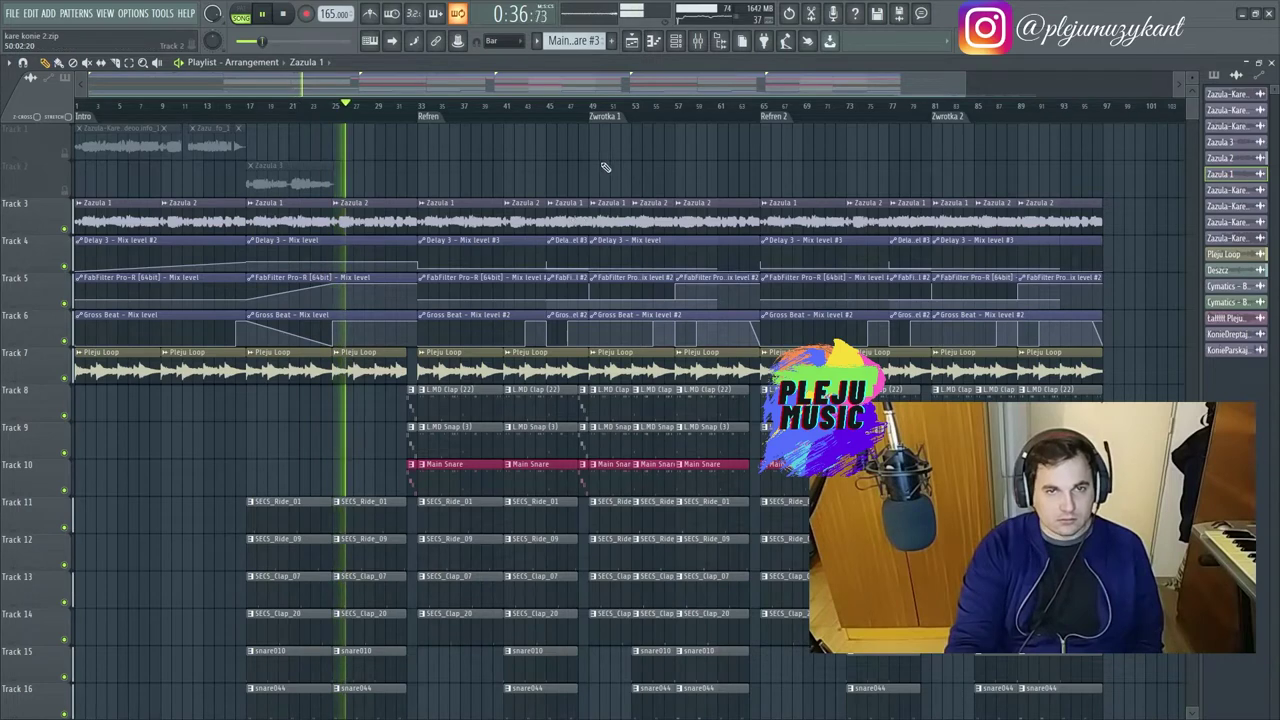
Return to the mixer and restore the Master track's original stereo separation.
key(F9)
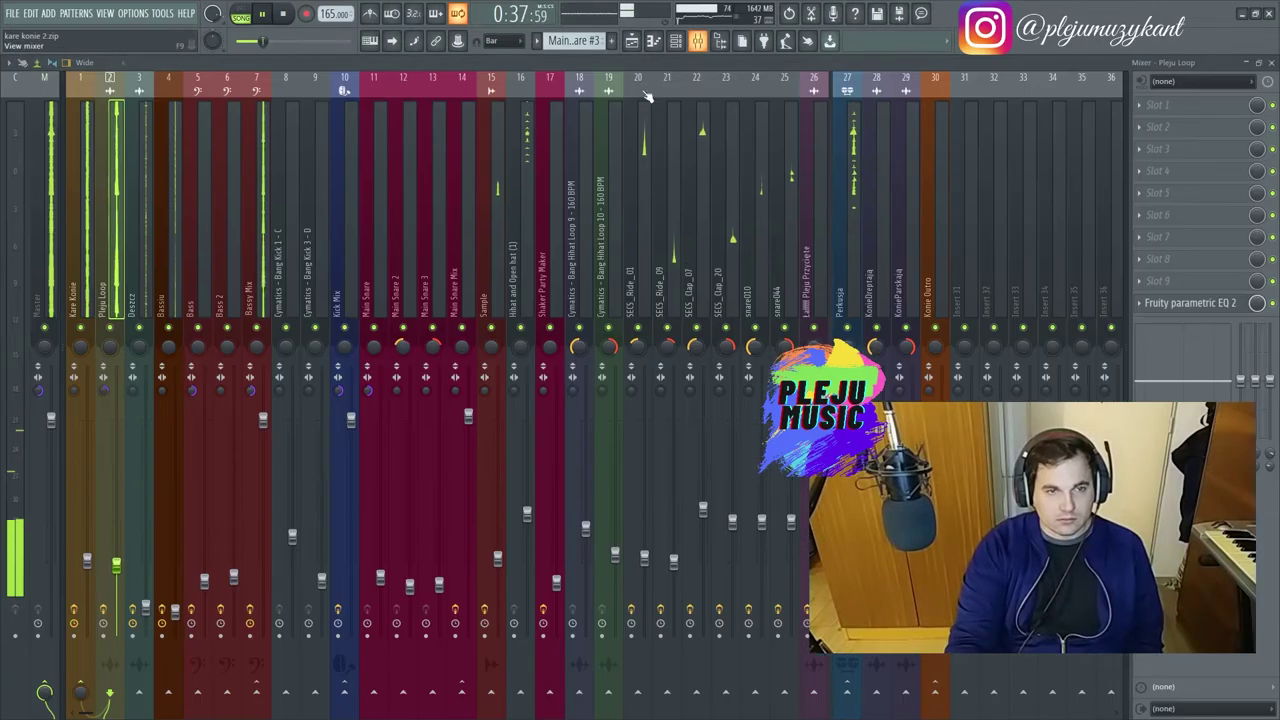
right_click(37, 392)
click(41, 396)
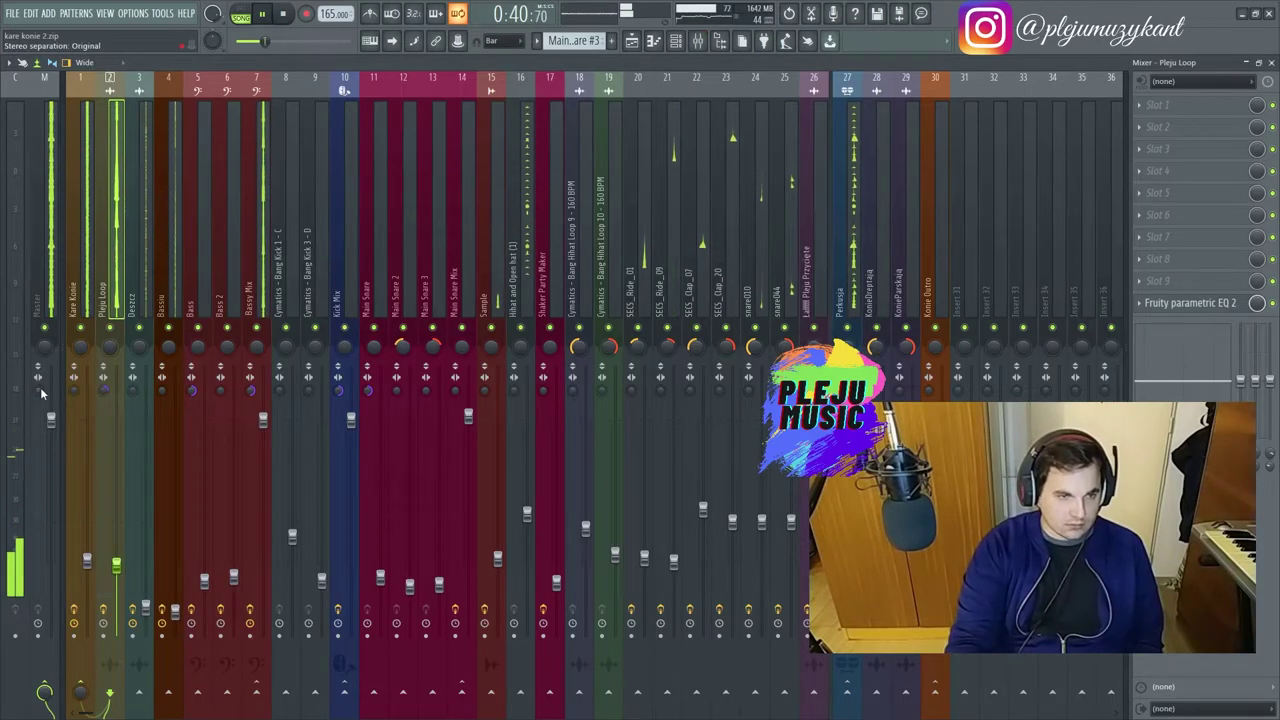
Select the Kare Konie track and examine the band settings of its two FabFilter Pro-MB compressors one after the other.
click(167, 290)
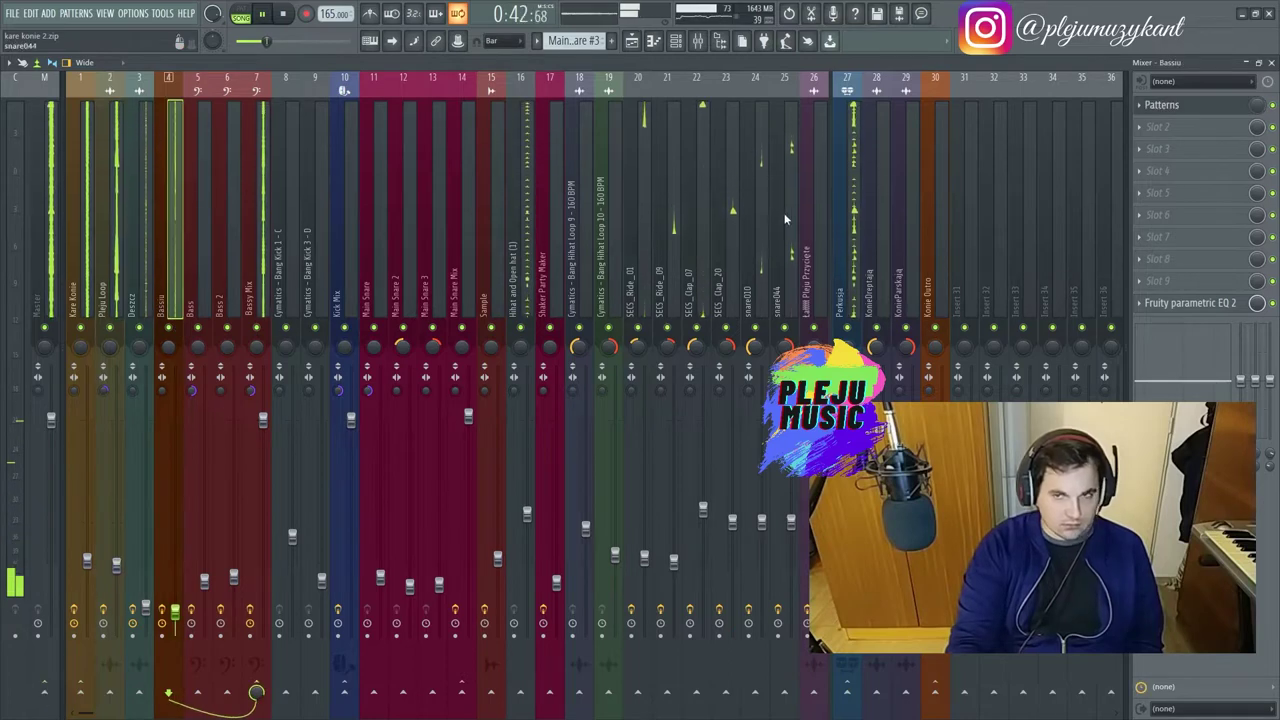
key(Left)
key(Left)
key(Left)
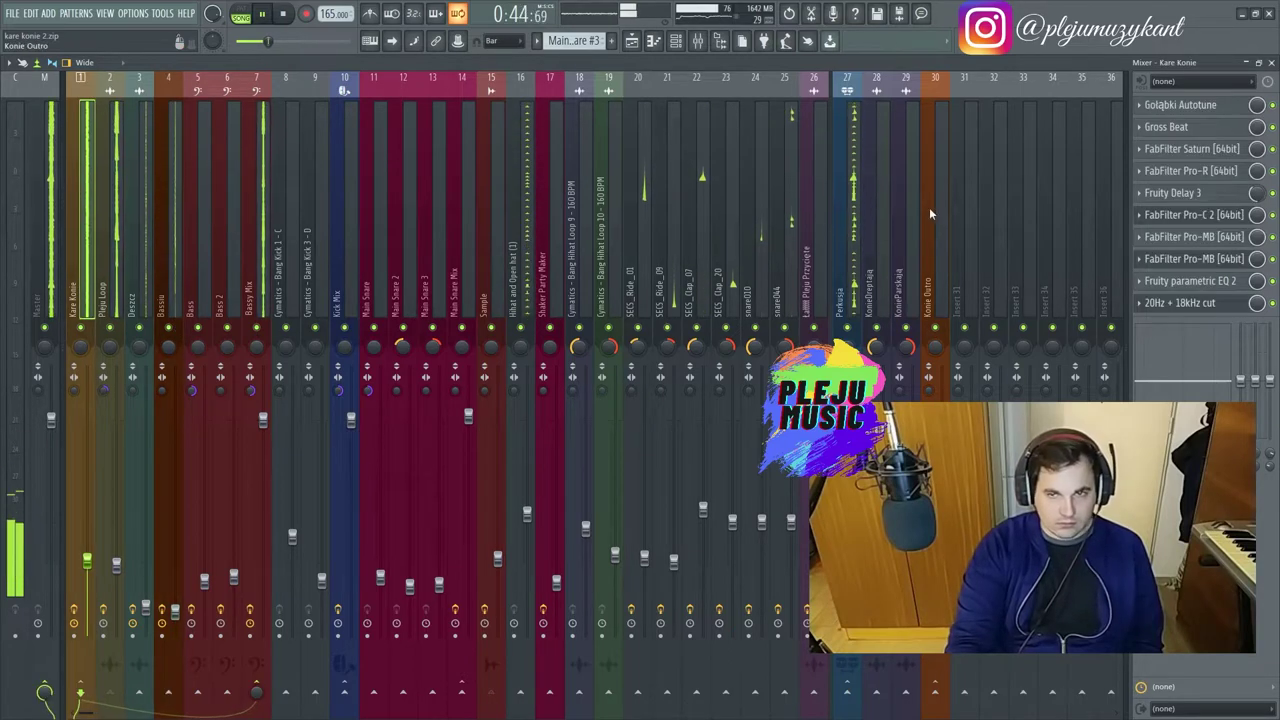
click(1195, 237)
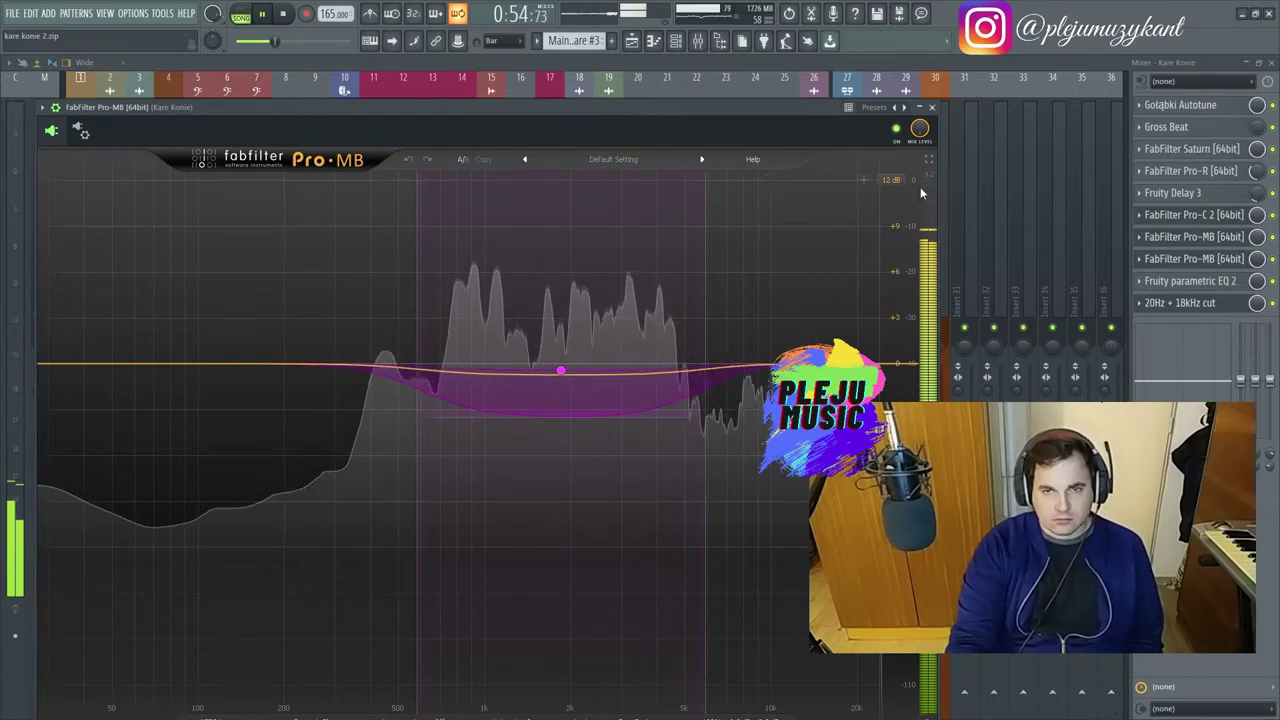
click(932, 107)
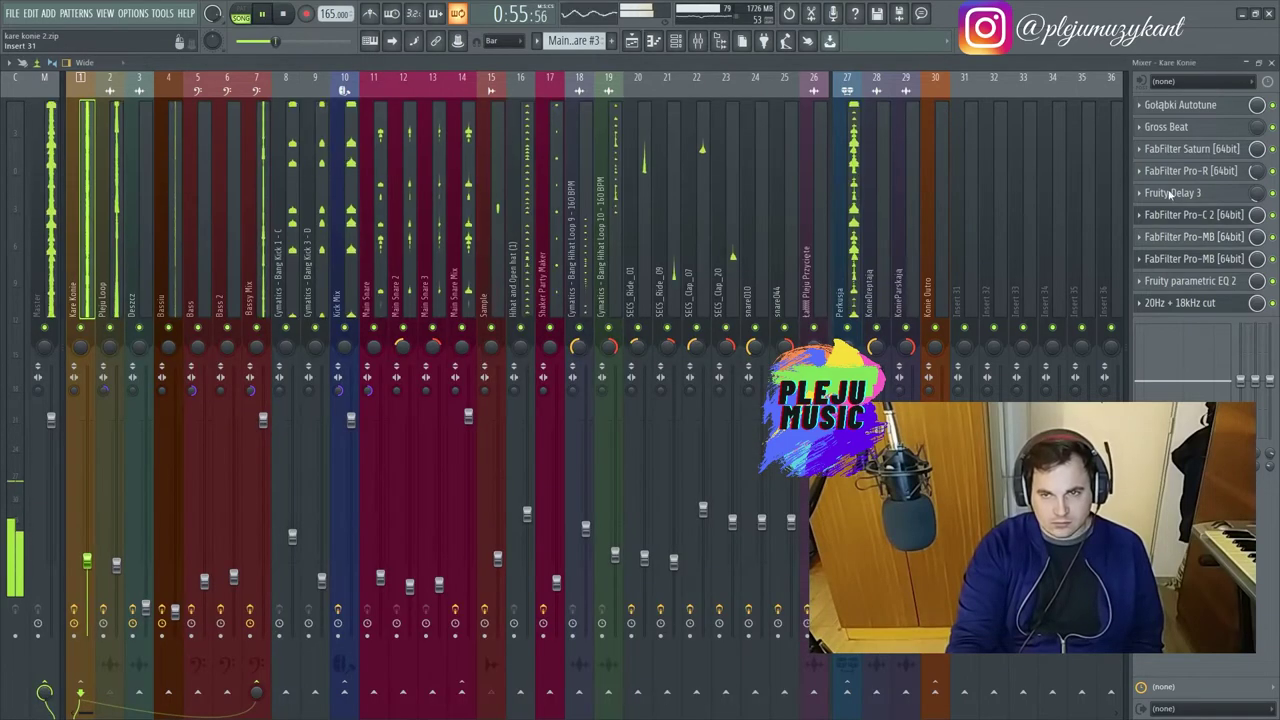
click(1192, 259)
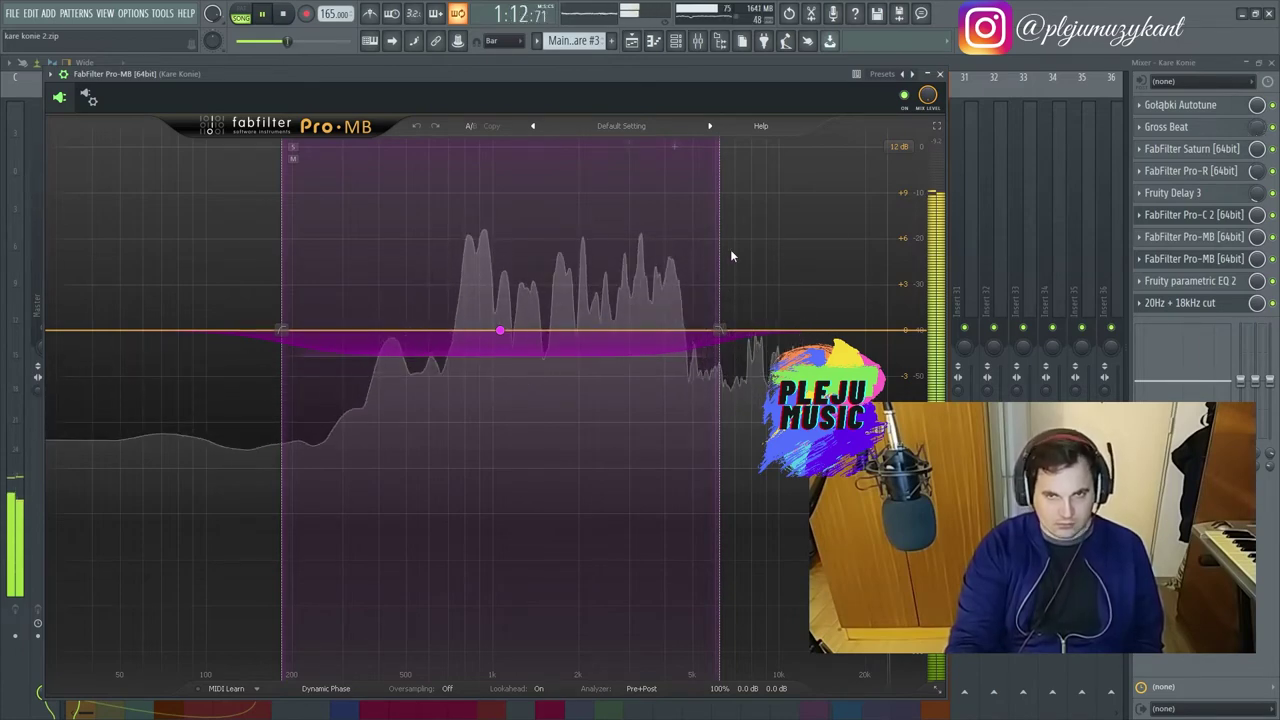
click(941, 75)
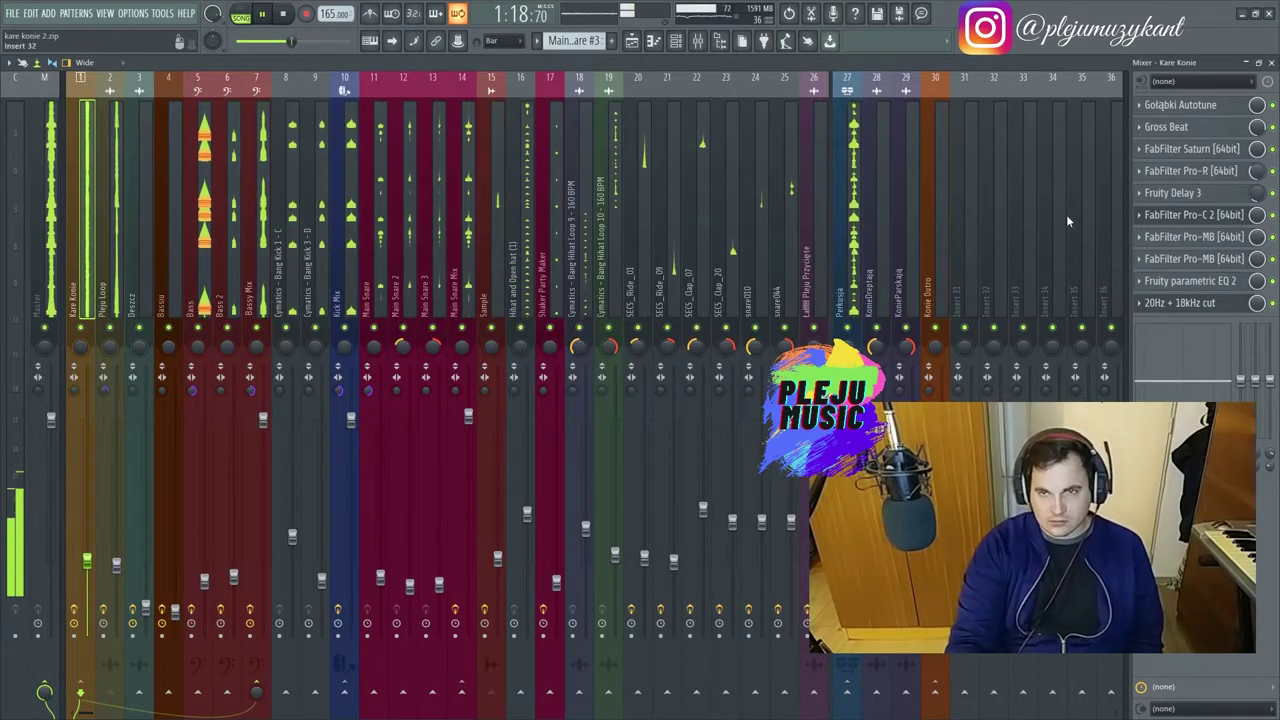
Examine the FabFilter Pro-R reverb settings on the Kare Konie track, close the plugin and stop playback.
click(1175, 172)
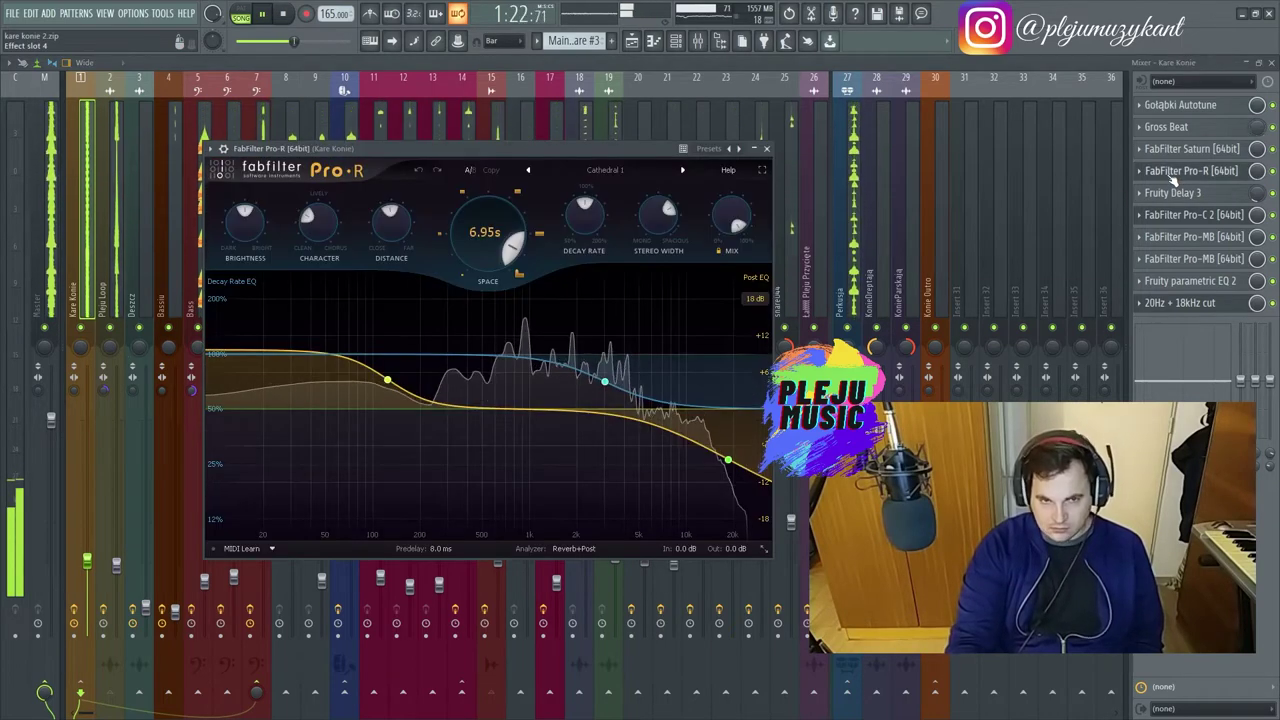
click(766, 149)
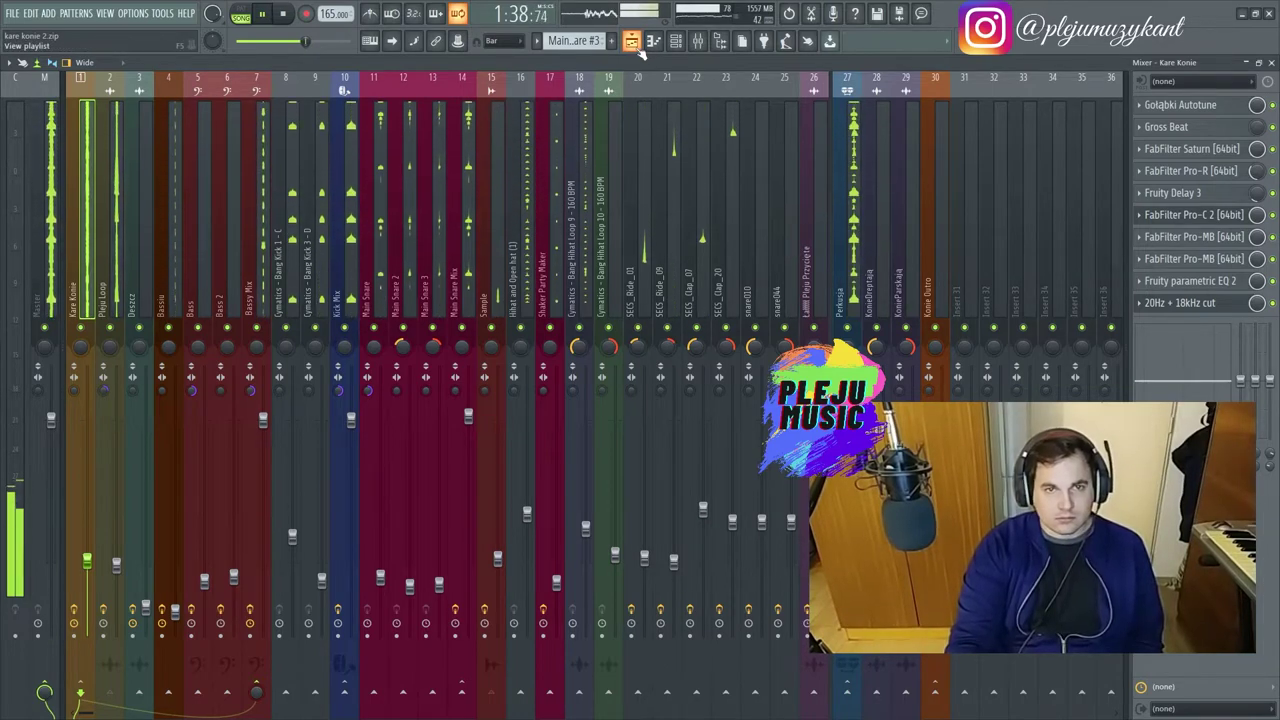
click(285, 17)
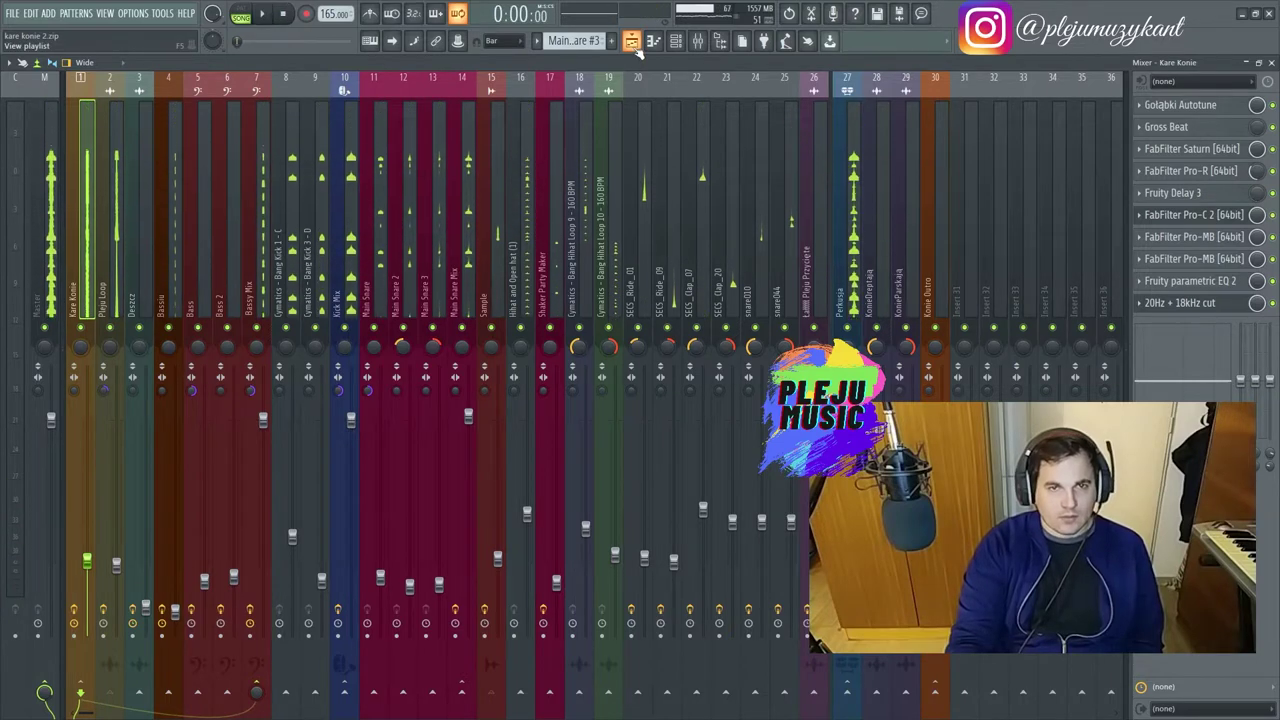
Show the playlist and select all clips in the arrangement, checking that every track is covered.
click(633, 44)
drag(962, 80, 1000, 82)
scroll(962, 194, down, 5)
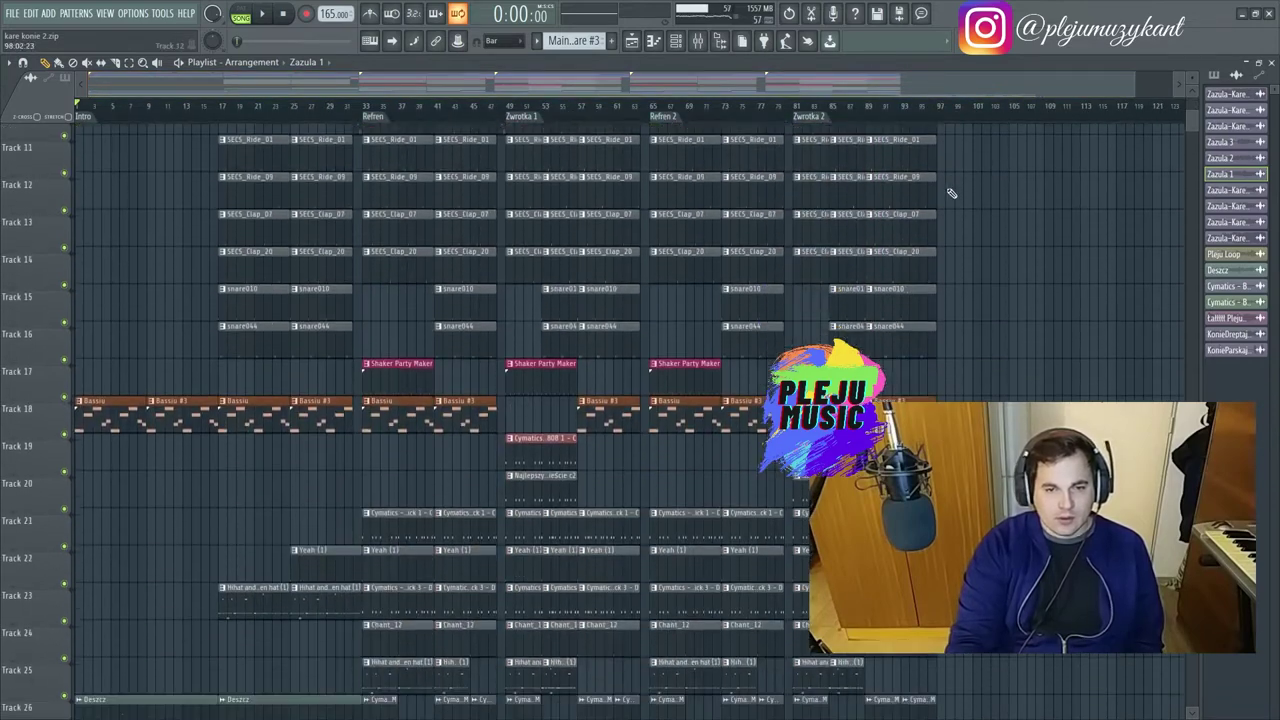
scroll(951, 193, down, 1)
key(ctrl+a)
scroll(950, 192, up, 5)
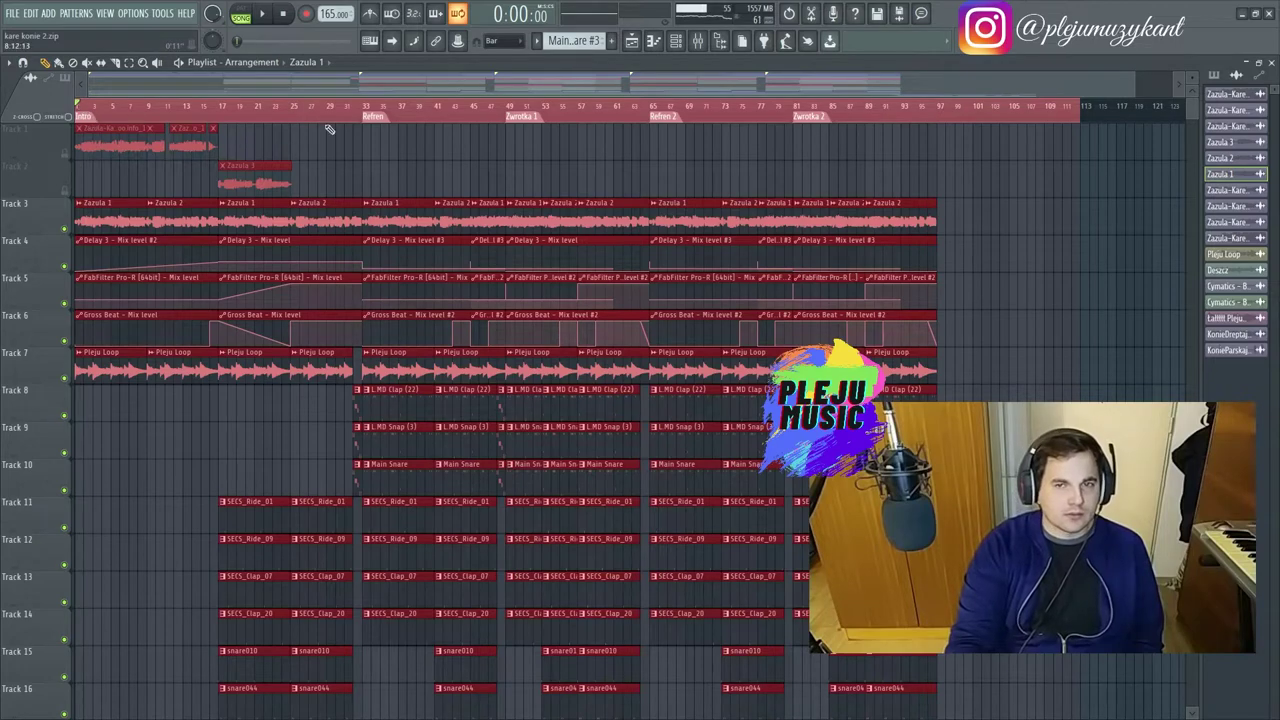
scroll(330, 130, down, 8)
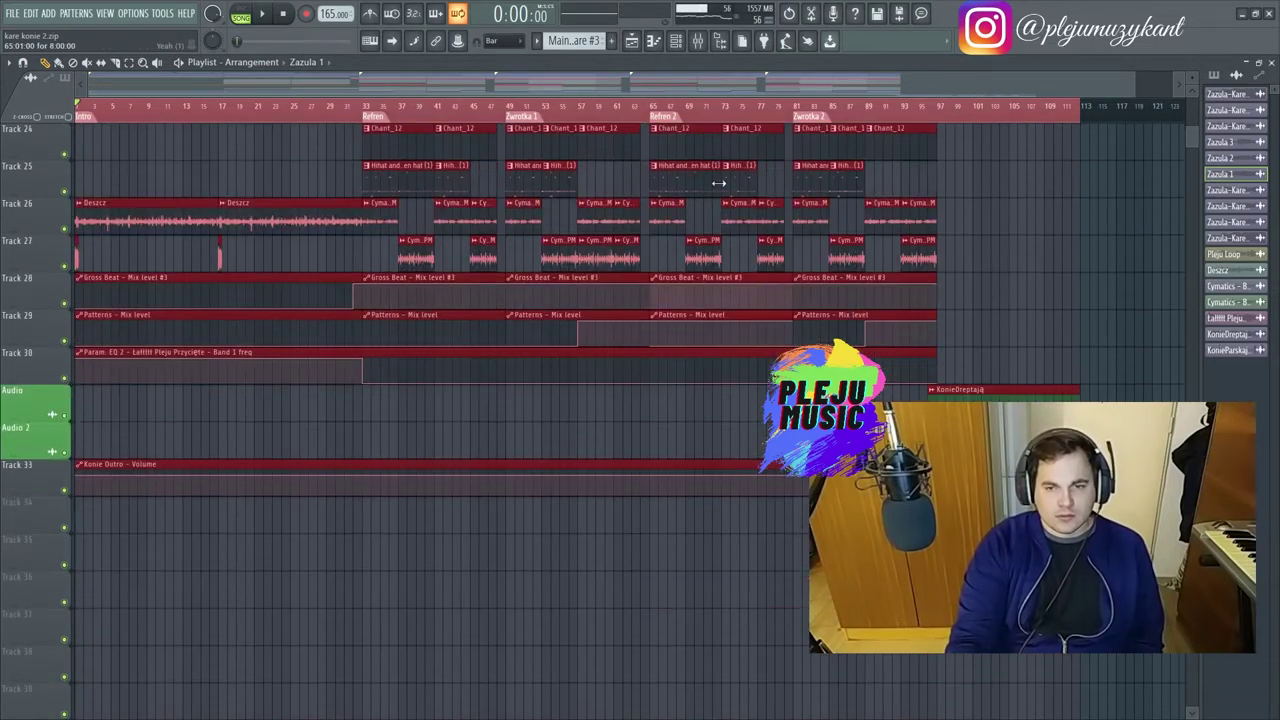
Play the song's ending from bar 93, examine the whole arrangement meanwhile, and stop playback.
click(918, 110)
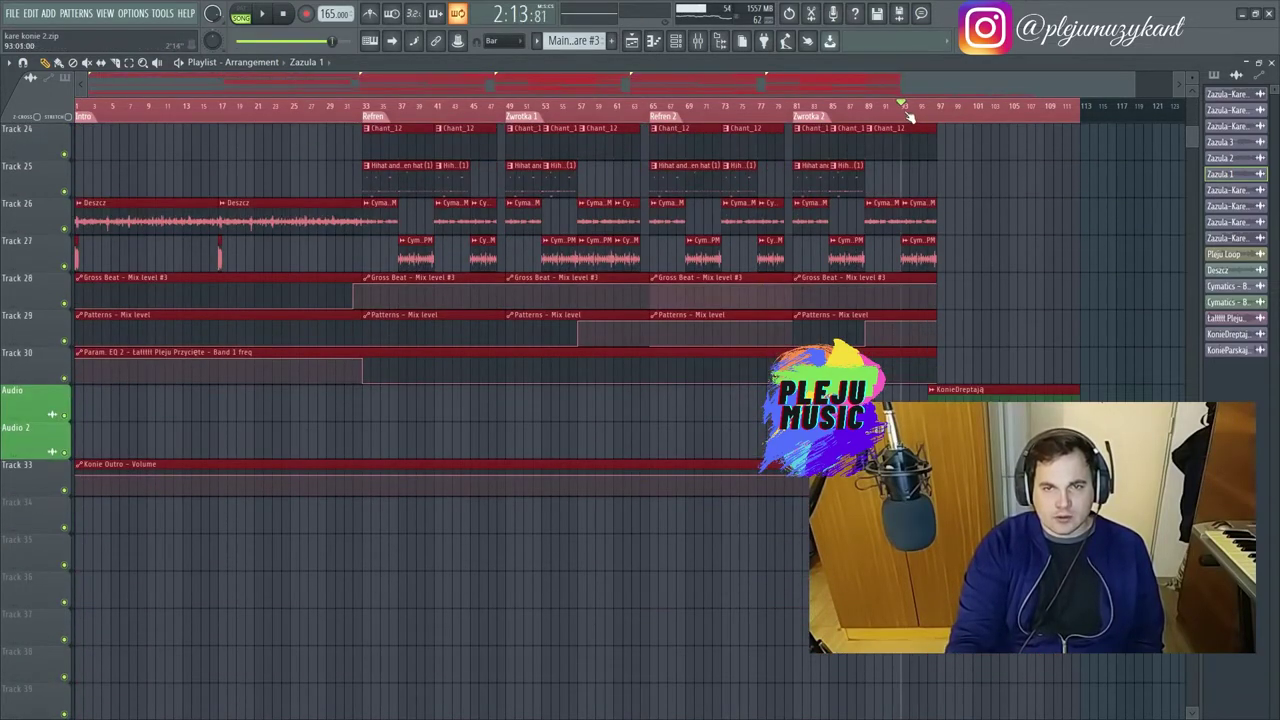
key(space)
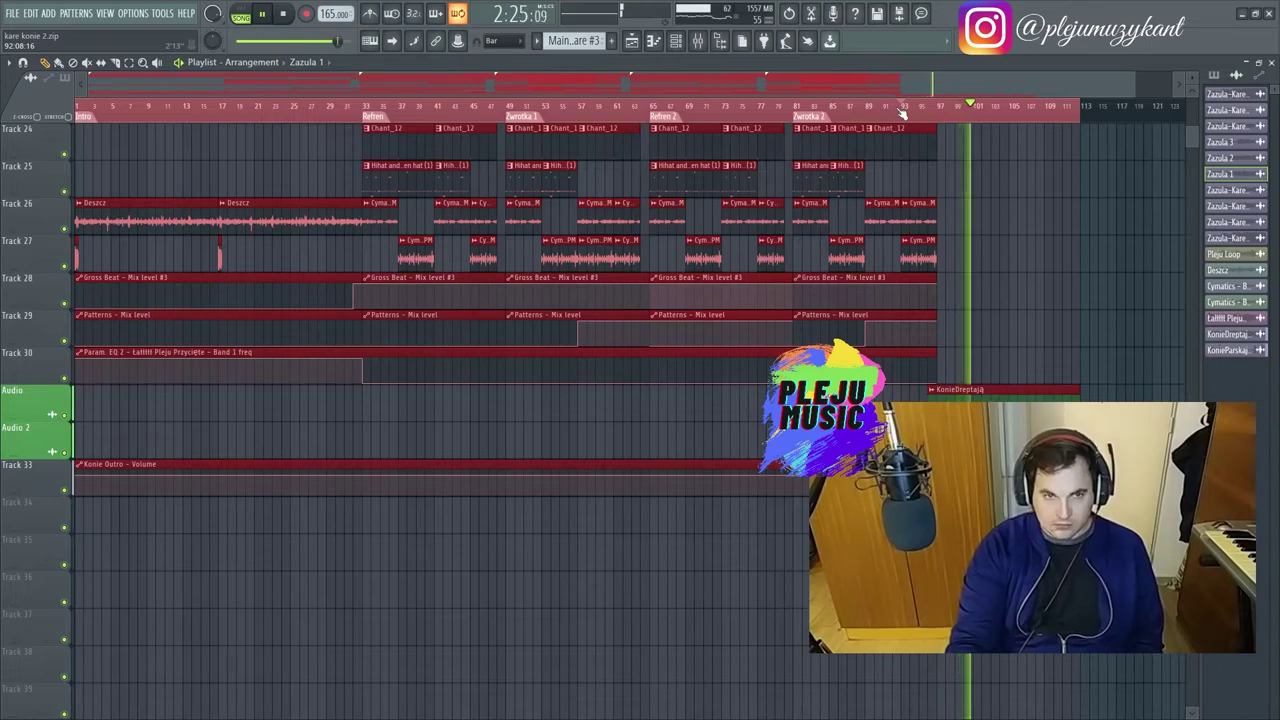
scroll(887, 289, up, 4)
scroll(887, 289, up, 7)
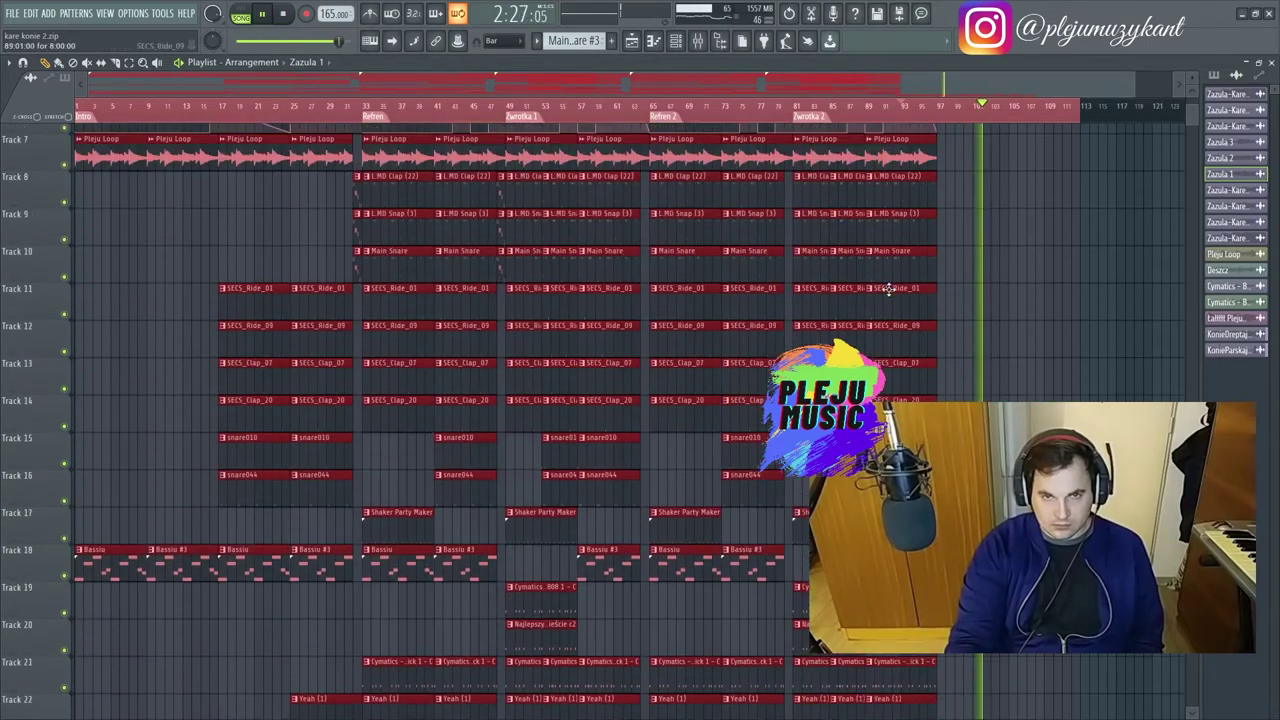
scroll(1063, 309, down, 3)
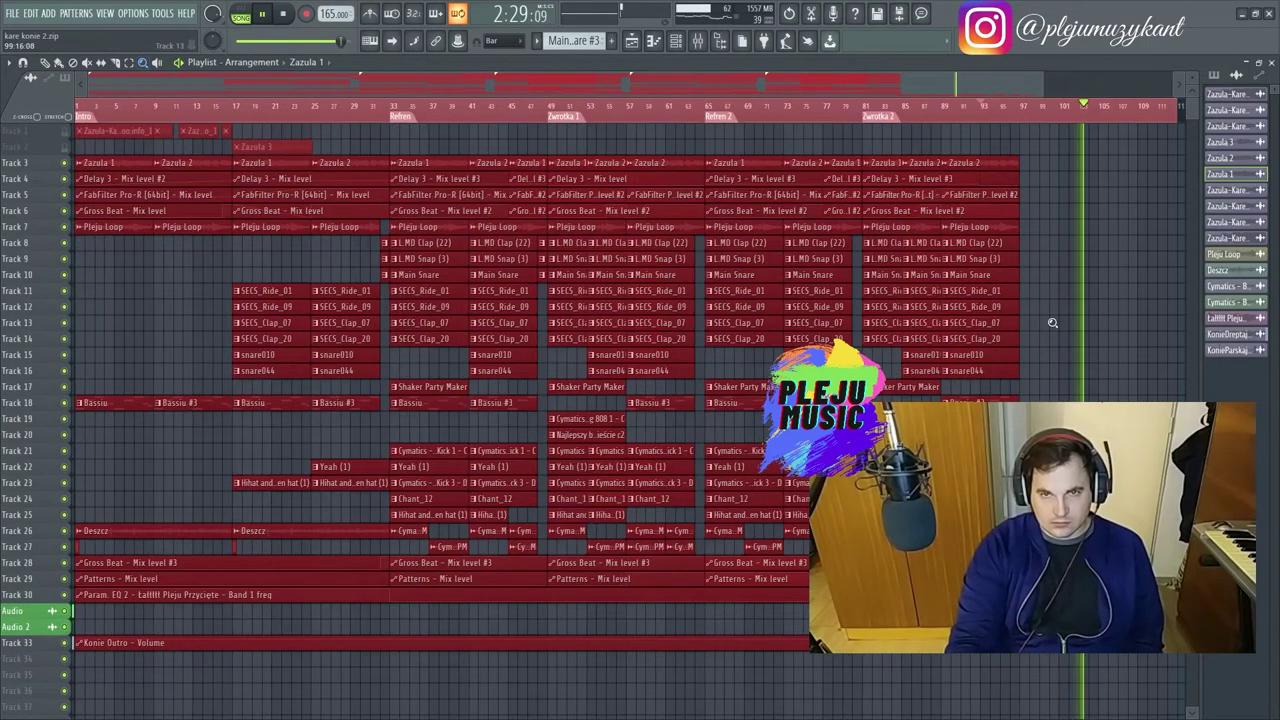
scroll(1064, 309, up, 3)
scroll(1064, 309, down, 3)
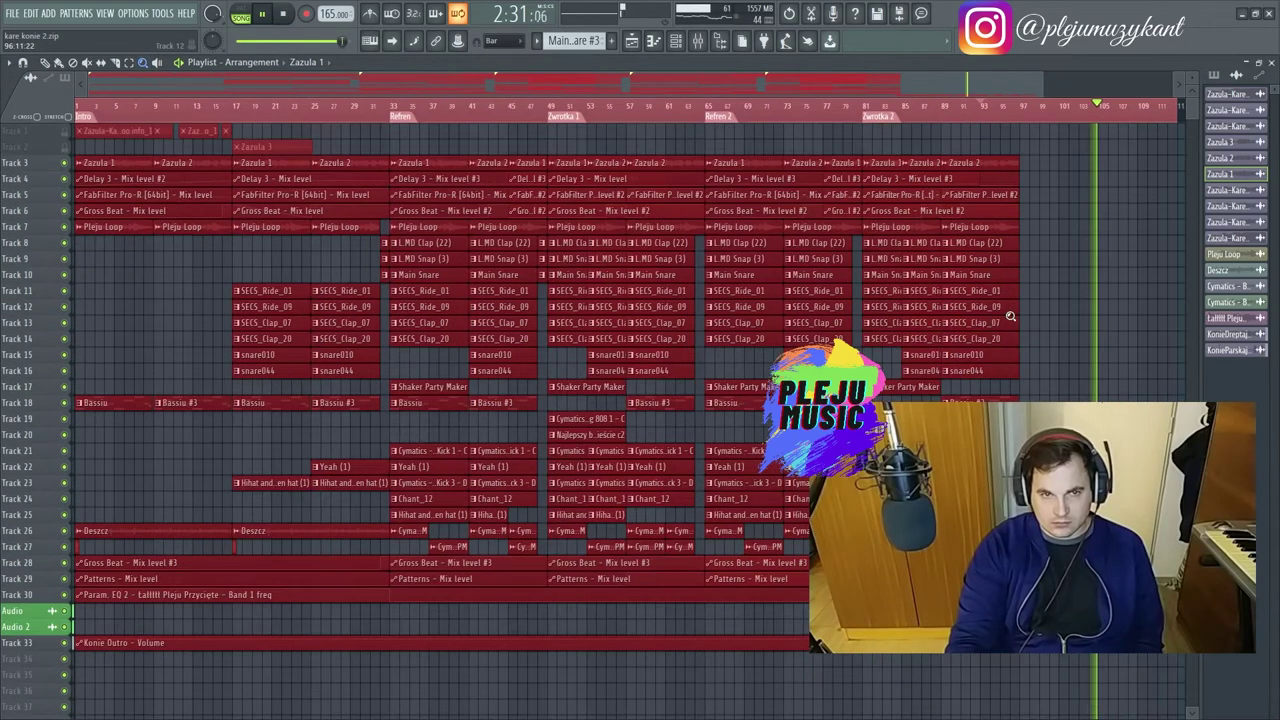
drag(989, 80, 868, 74)
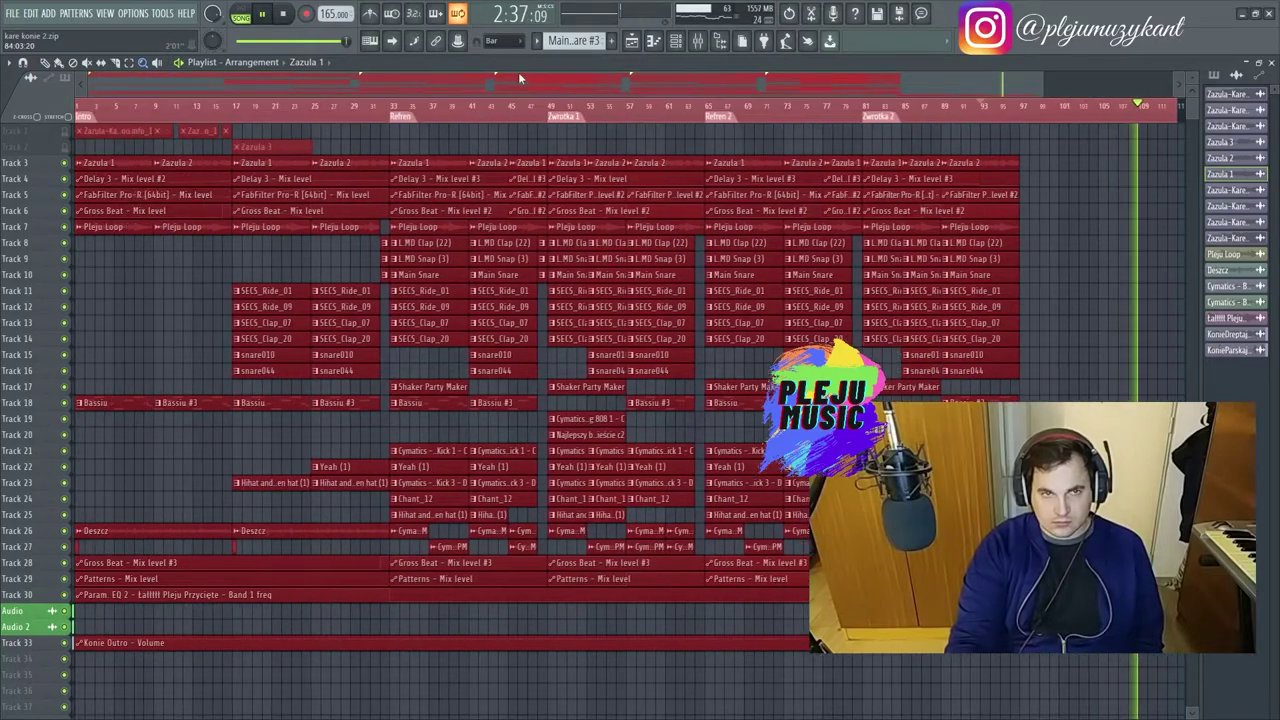
click(285, 14)
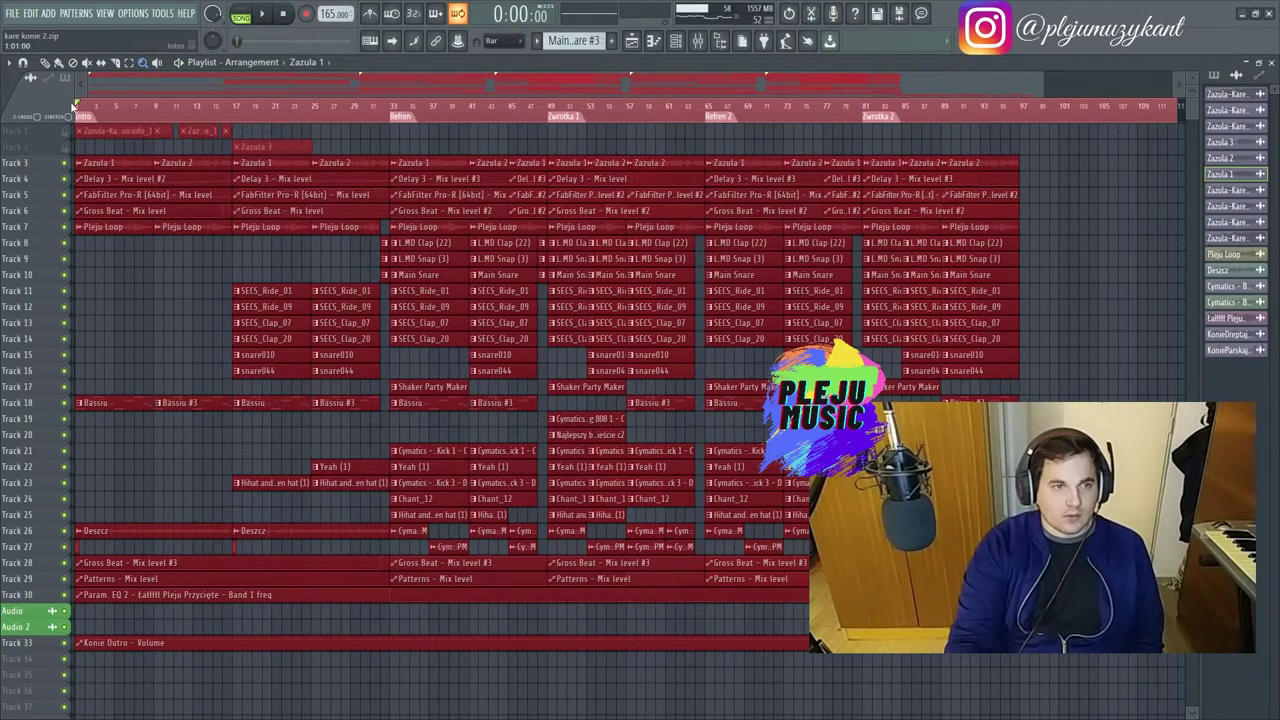
right_click(86, 112)
click(77, 146)
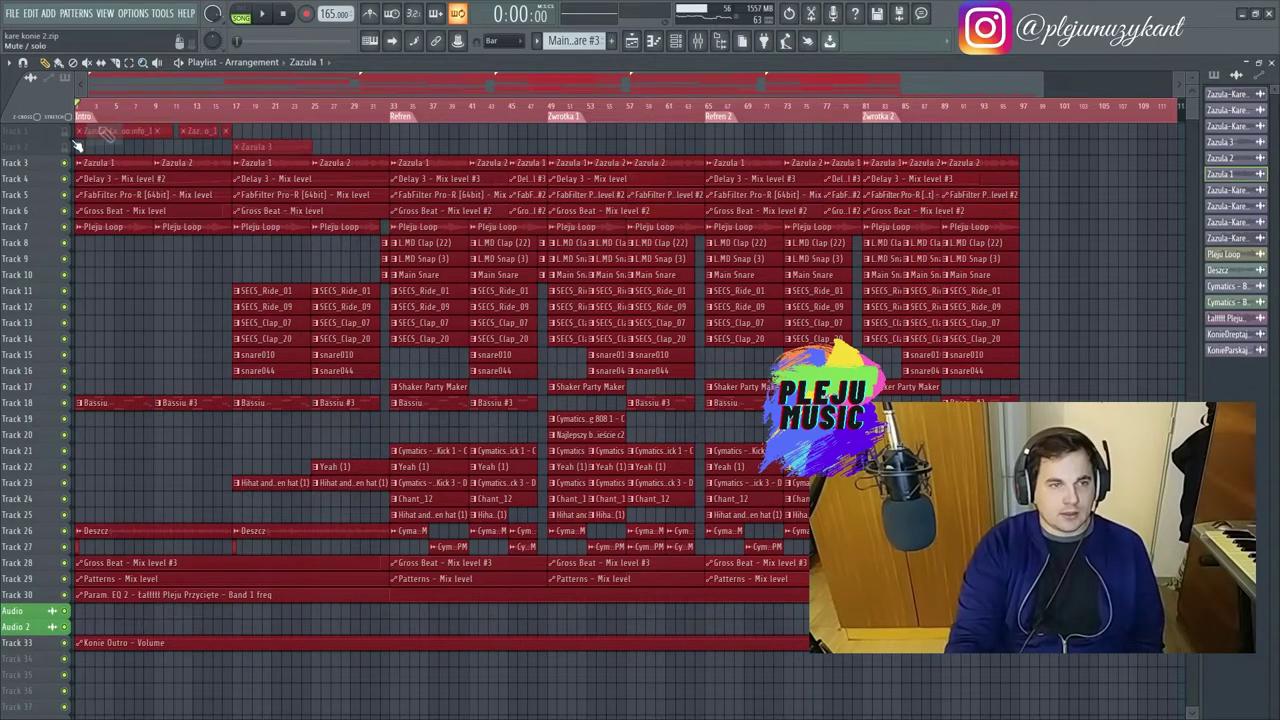
click(79, 104)
click(608, 203)
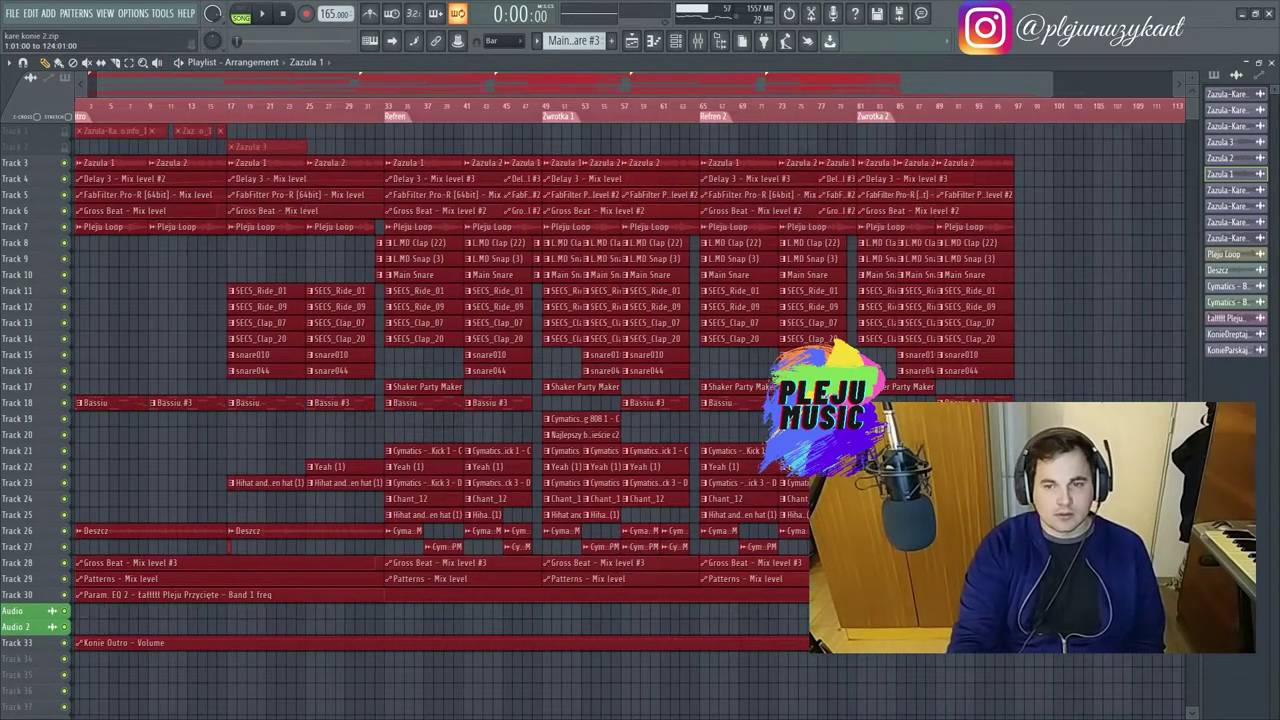
scroll(1071, 266, right, 2)
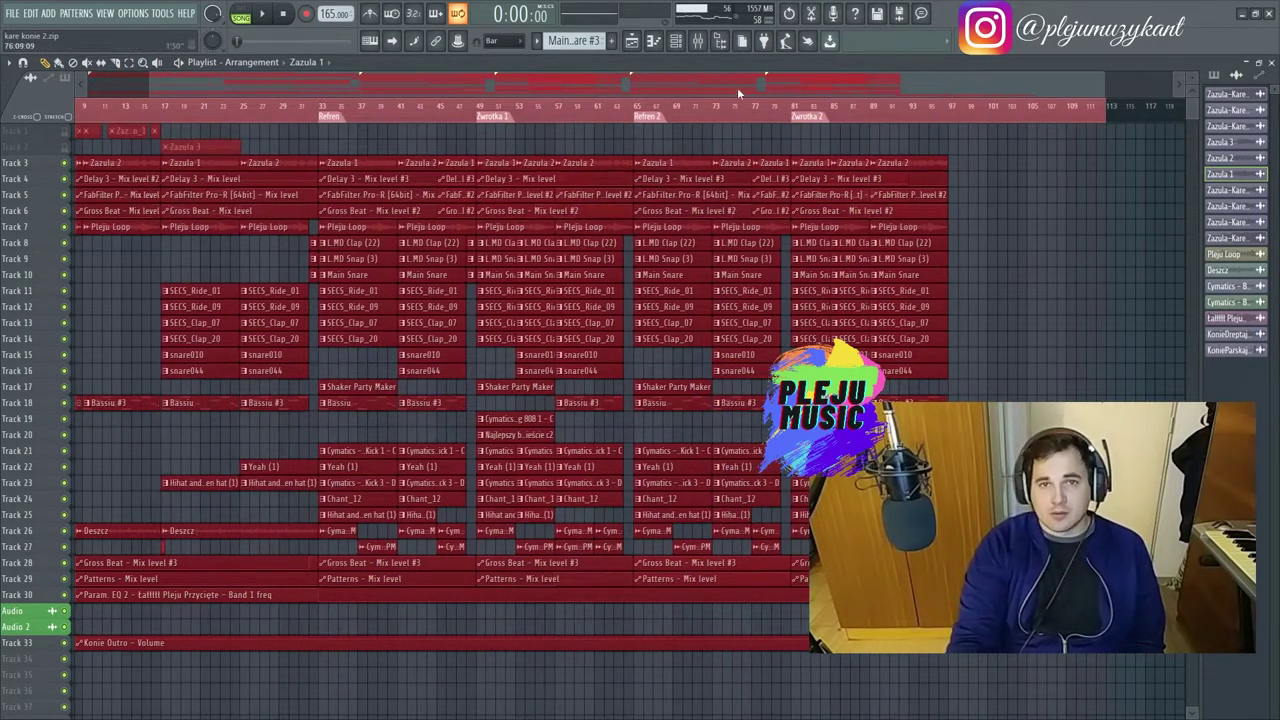
drag(742, 89, 447, 118)
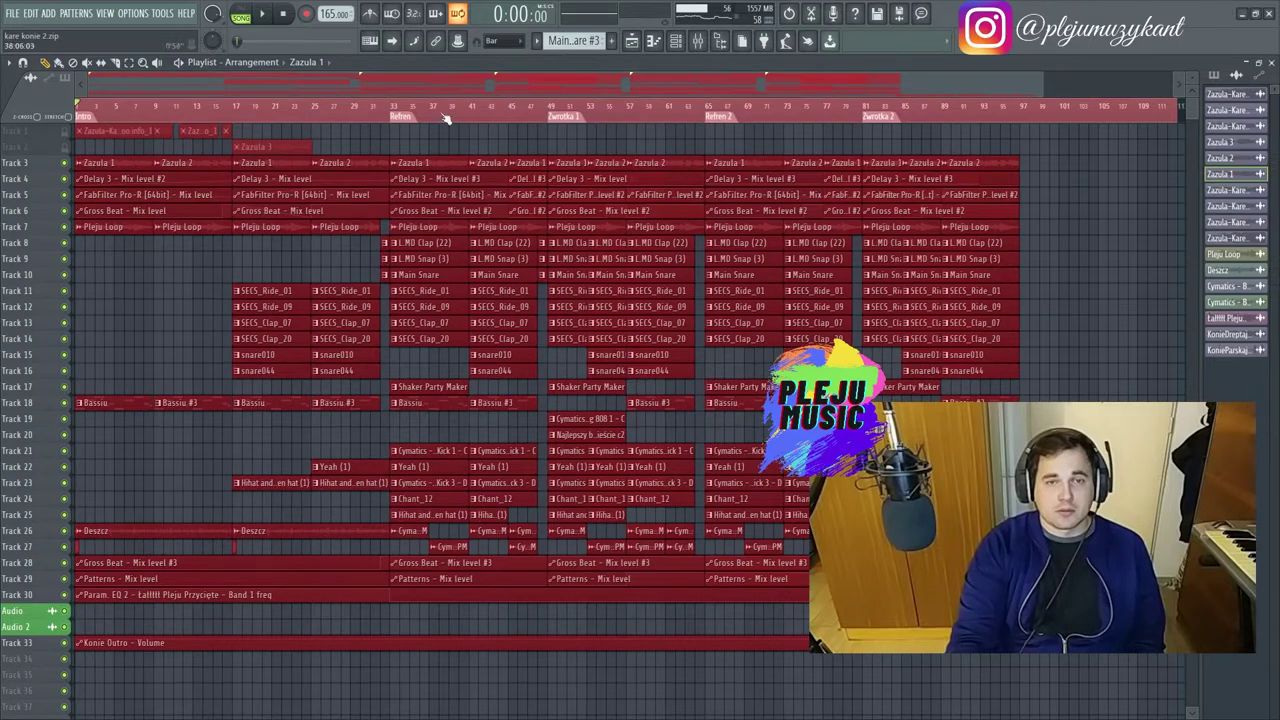
Save the project under the existing name kare konie 2.zip as a zipped song file, replacing the earlier file.
click(12, 13)
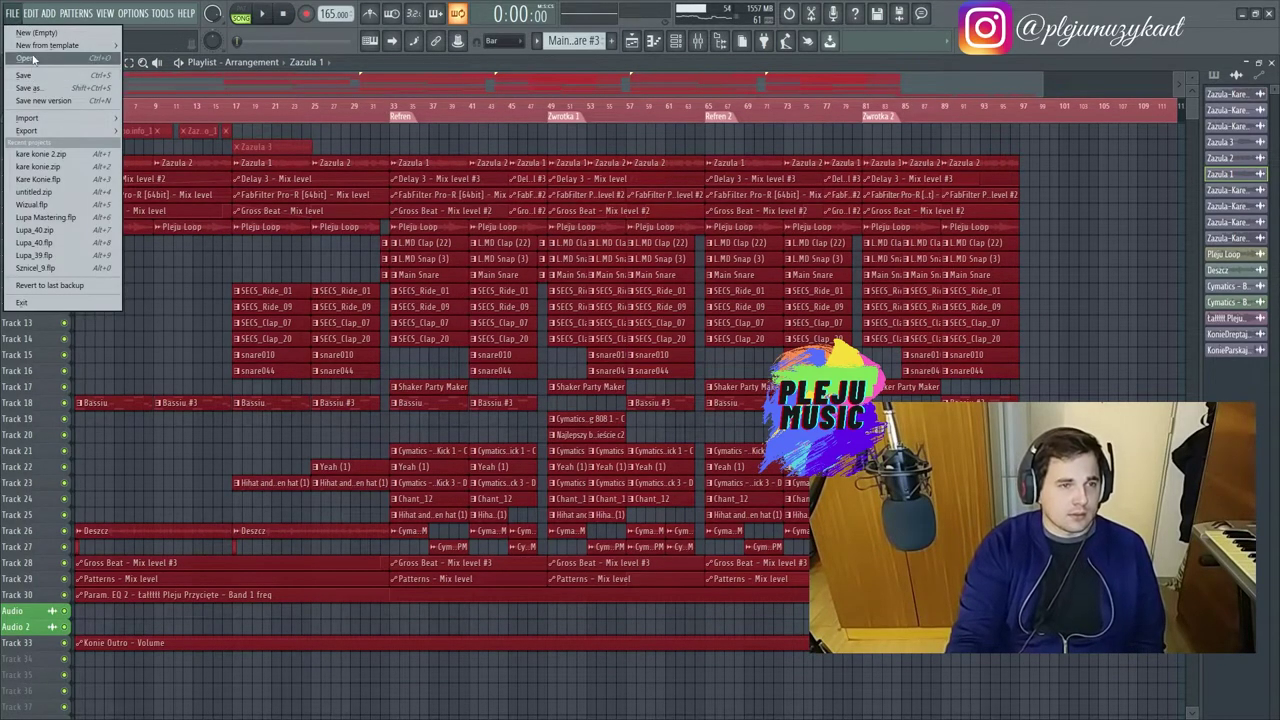
click(38, 88)
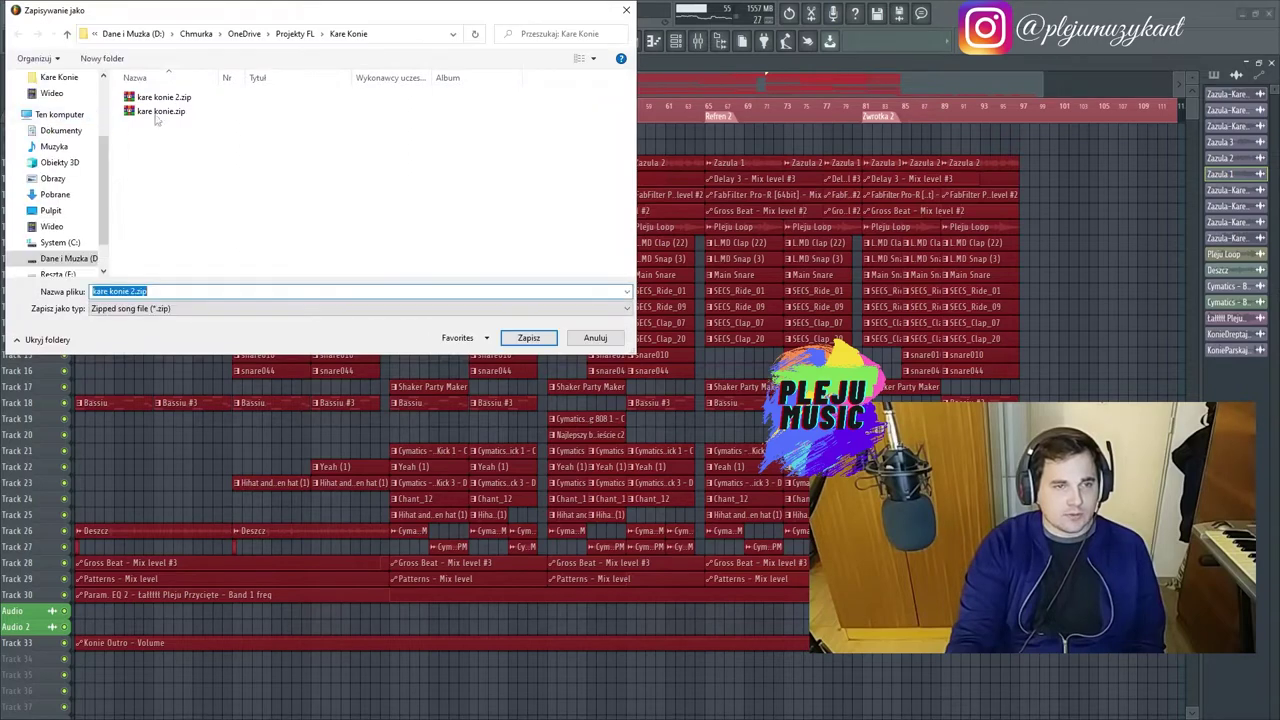
click(163, 97)
click(529, 340)
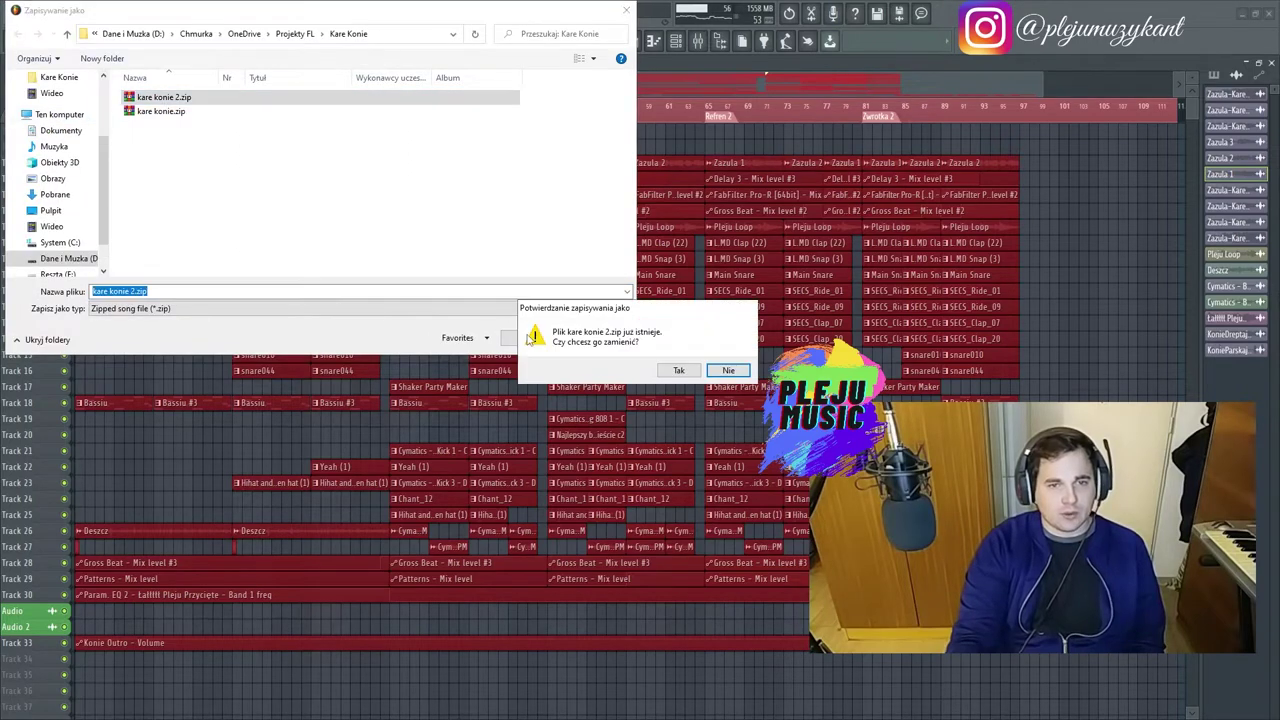
click(670, 370)
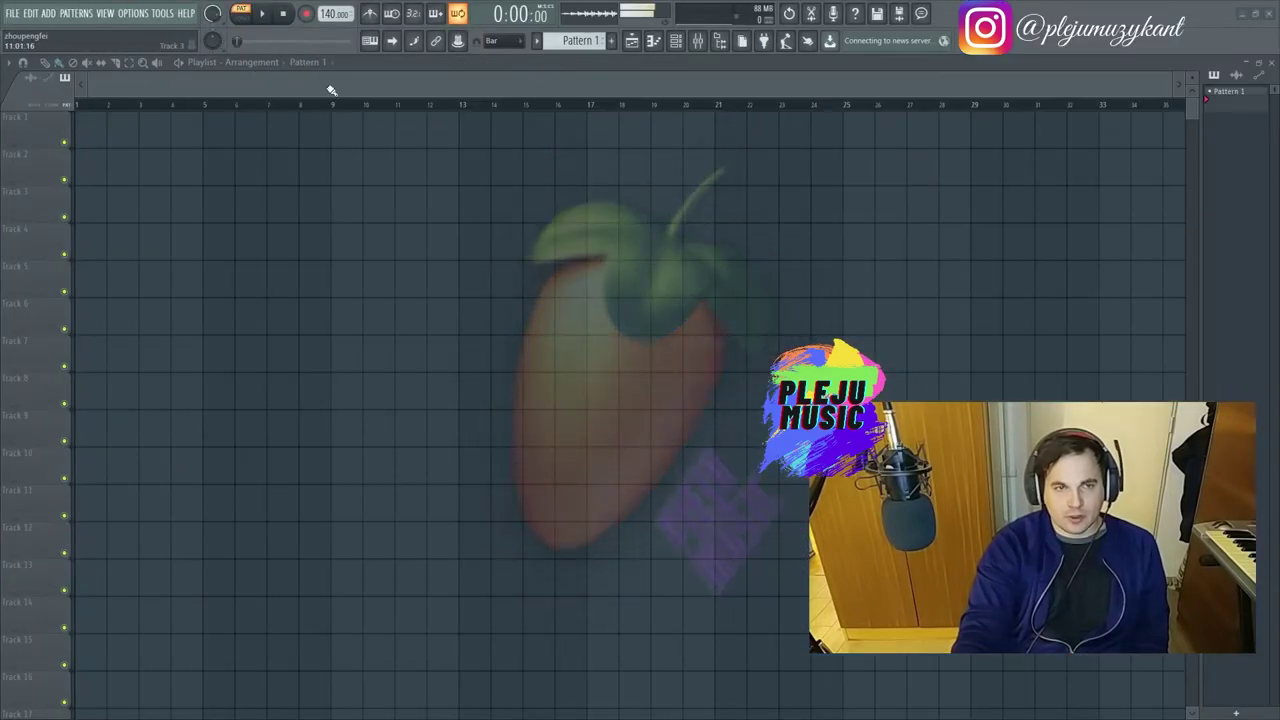
Set the tempo of the new empty project to 165 BPM.
drag(332, 20, 332, 8)
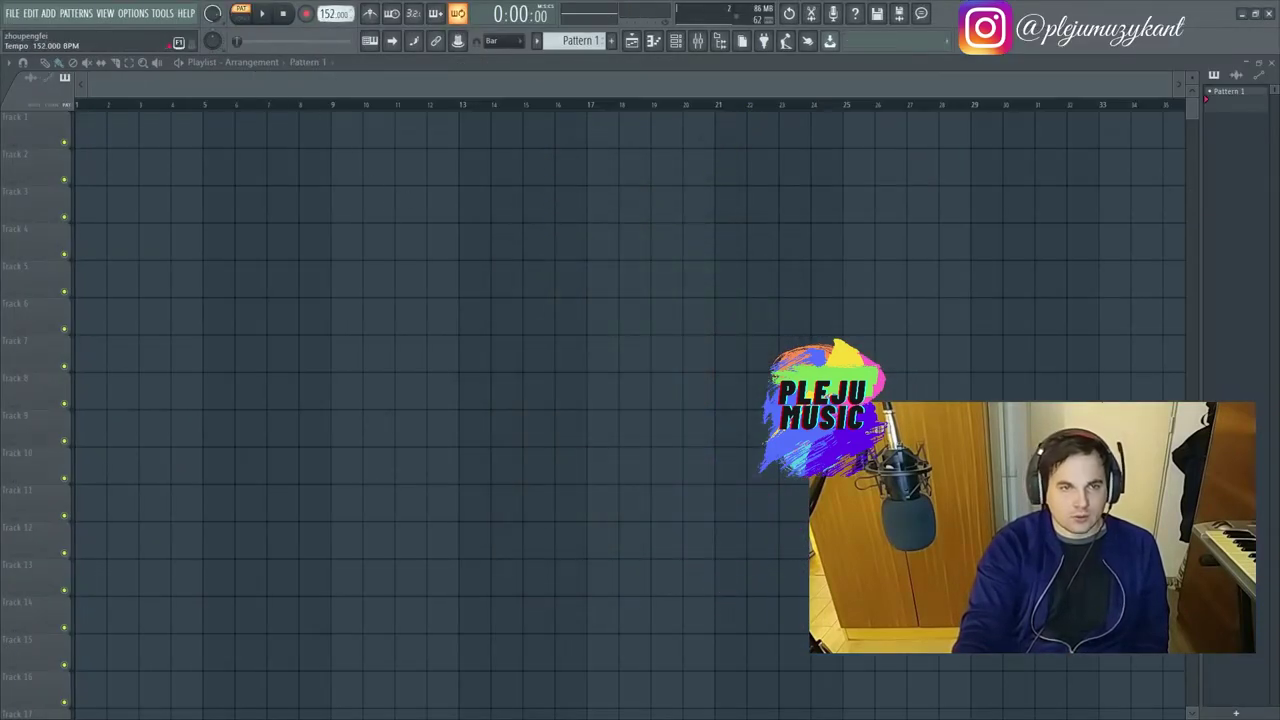
click(334, 14)
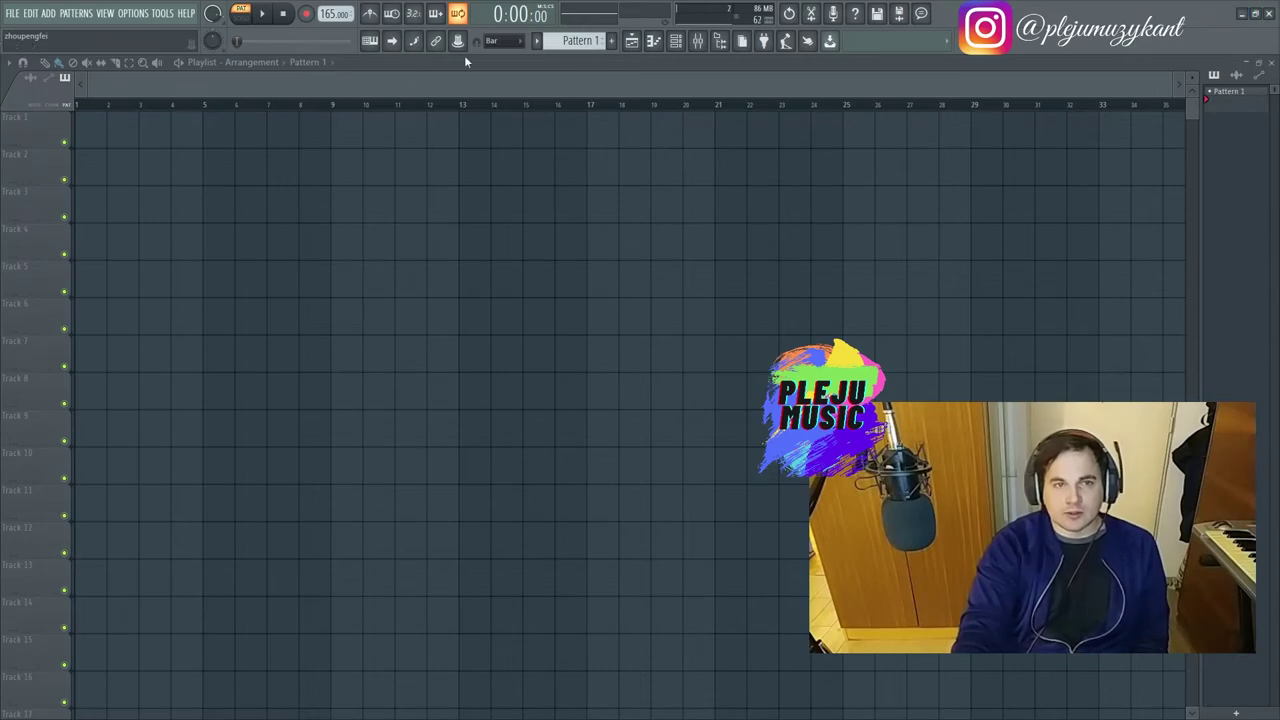
Switch to File Explorer and open the Mix folder inside Kare Konie in the Projekty FL folder.
click(1241, 13)
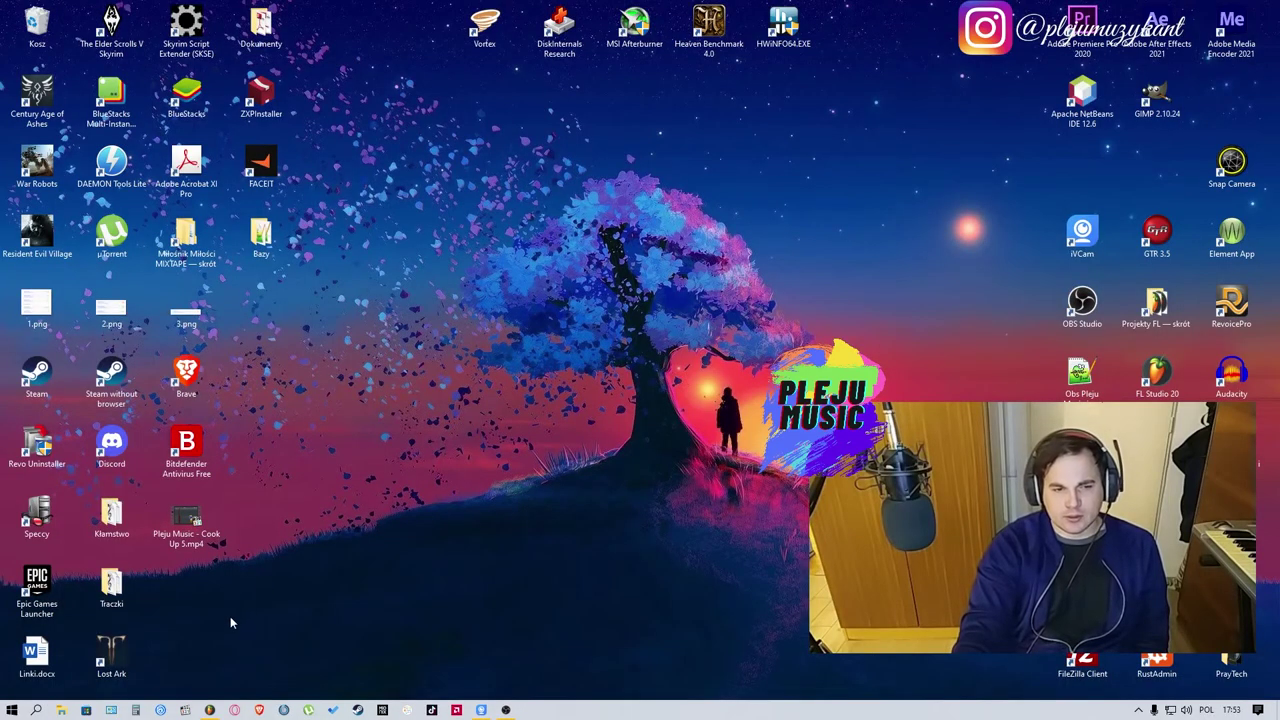
mouse_move(209, 712)
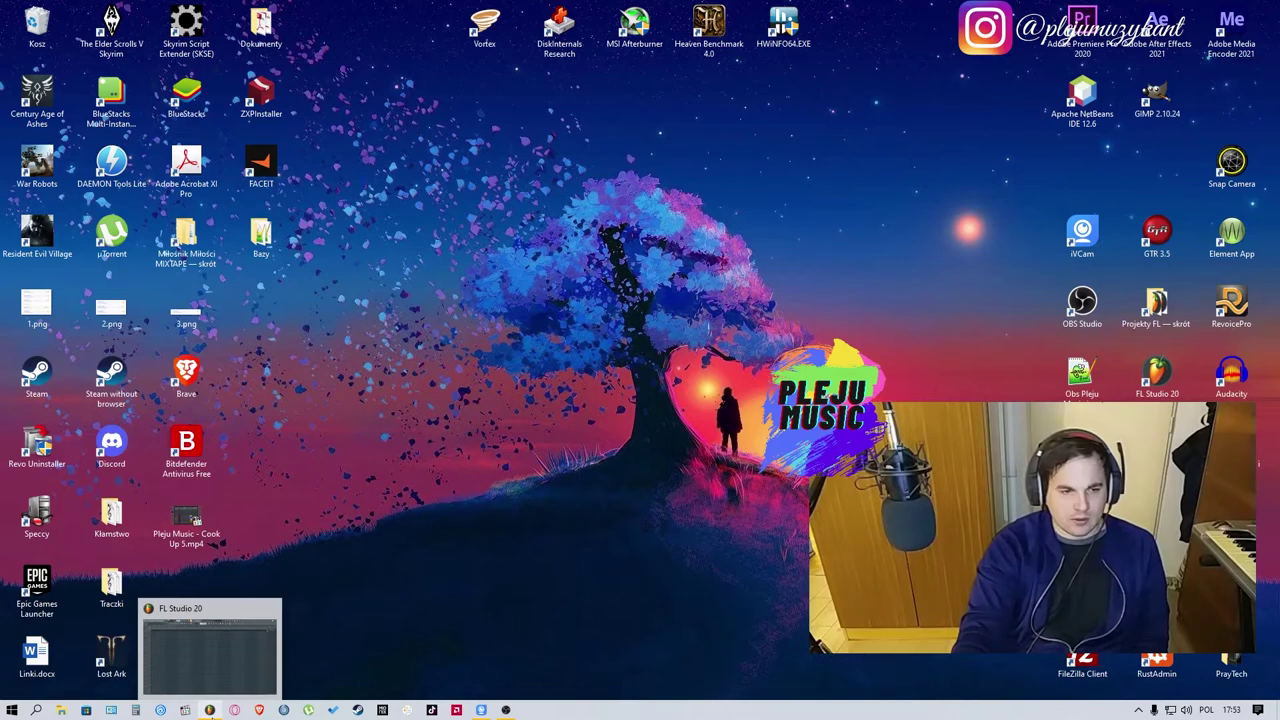
double_click(1156, 300)
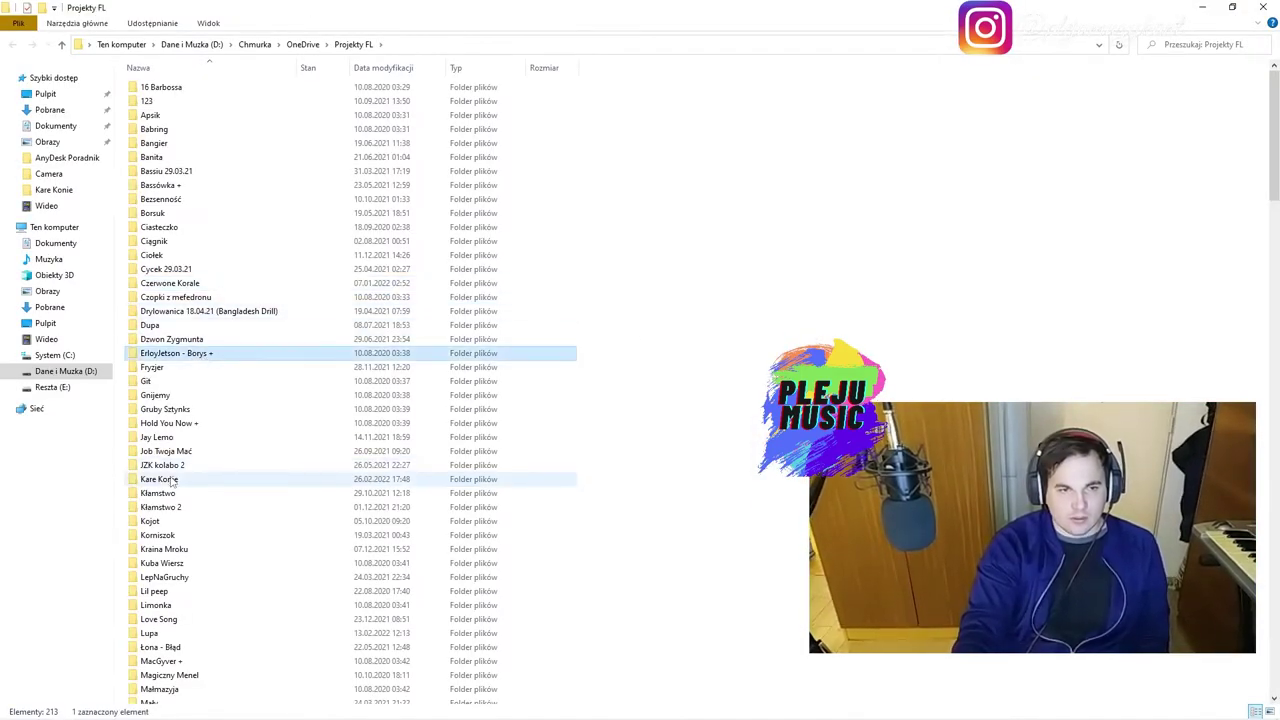
double_click(162, 479)
double_click(150, 101)
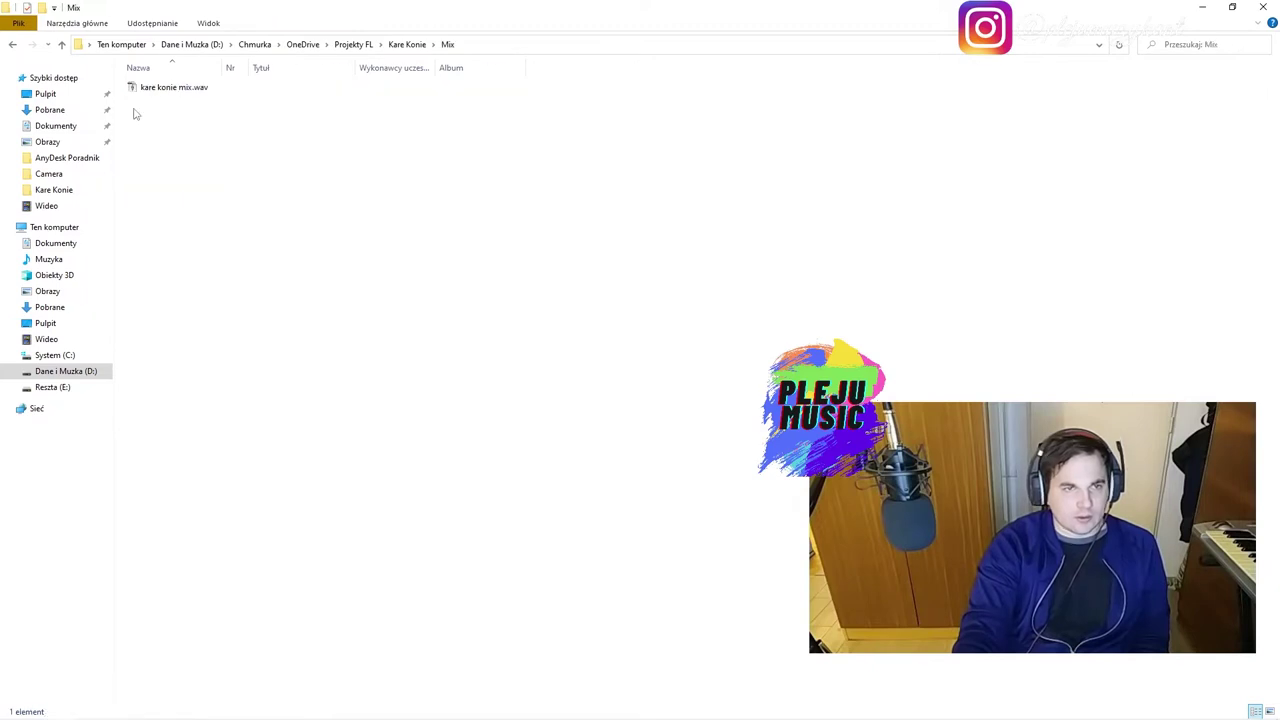
mouse_move(131, 714)
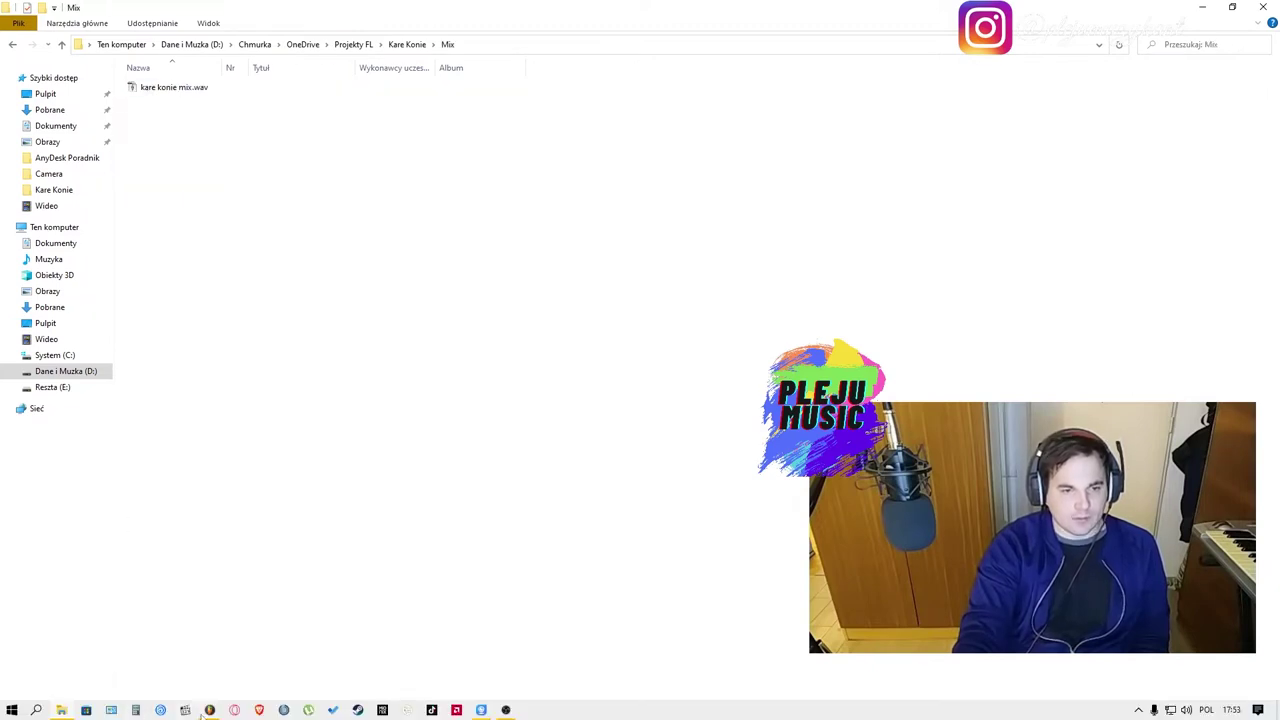
Import kare konie mix.wav from the Mix folder into the FL Studio playlist at the start of Track 1.
click(209, 710)
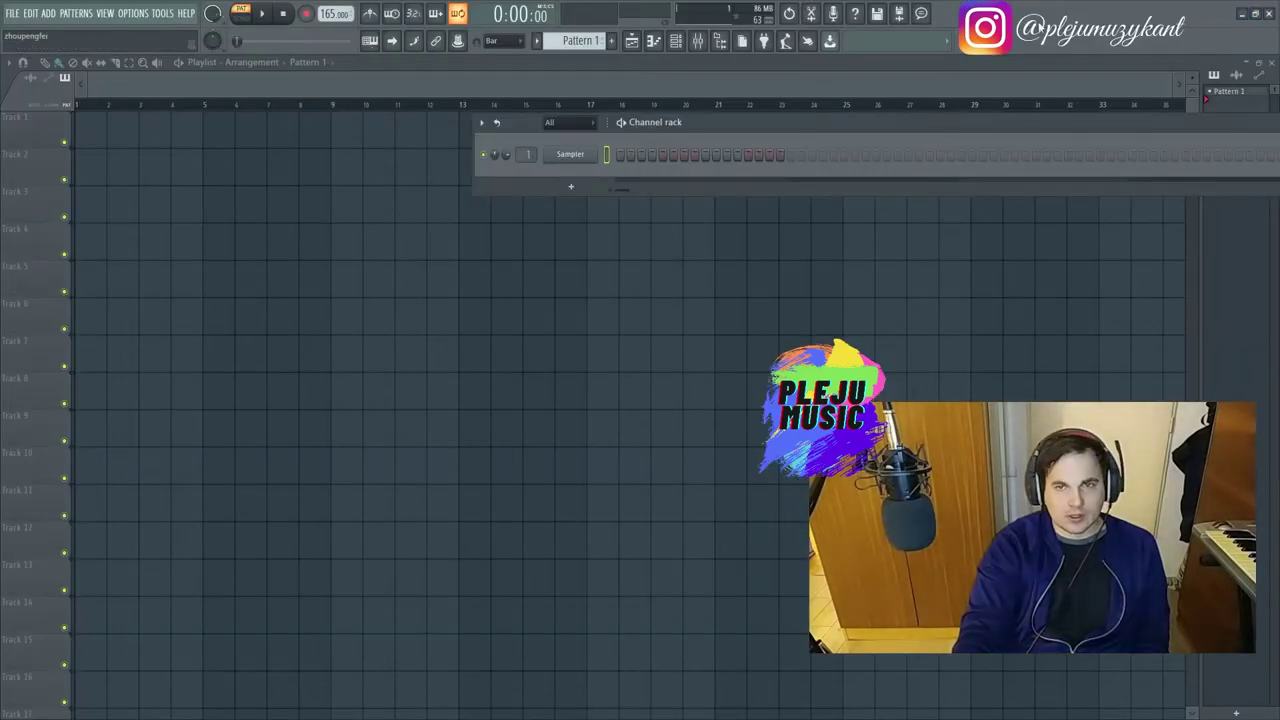
click(1245, 16)
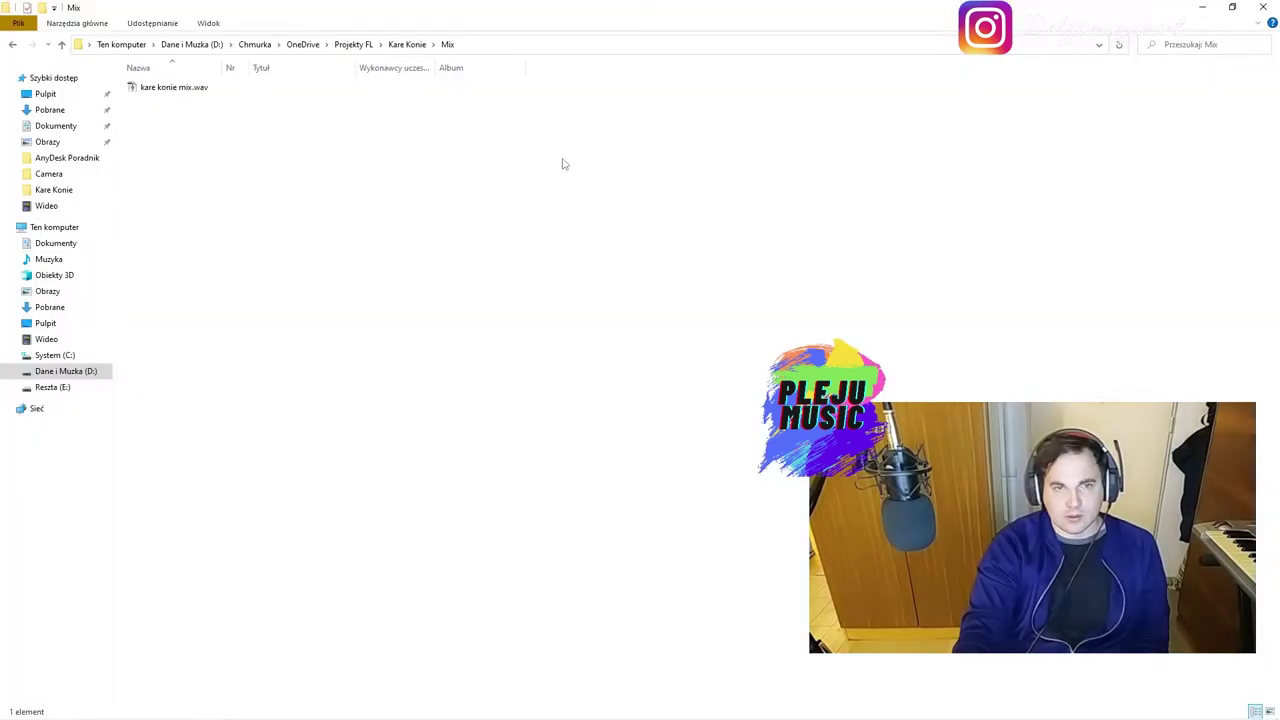
drag(155, 90, 81, 131)
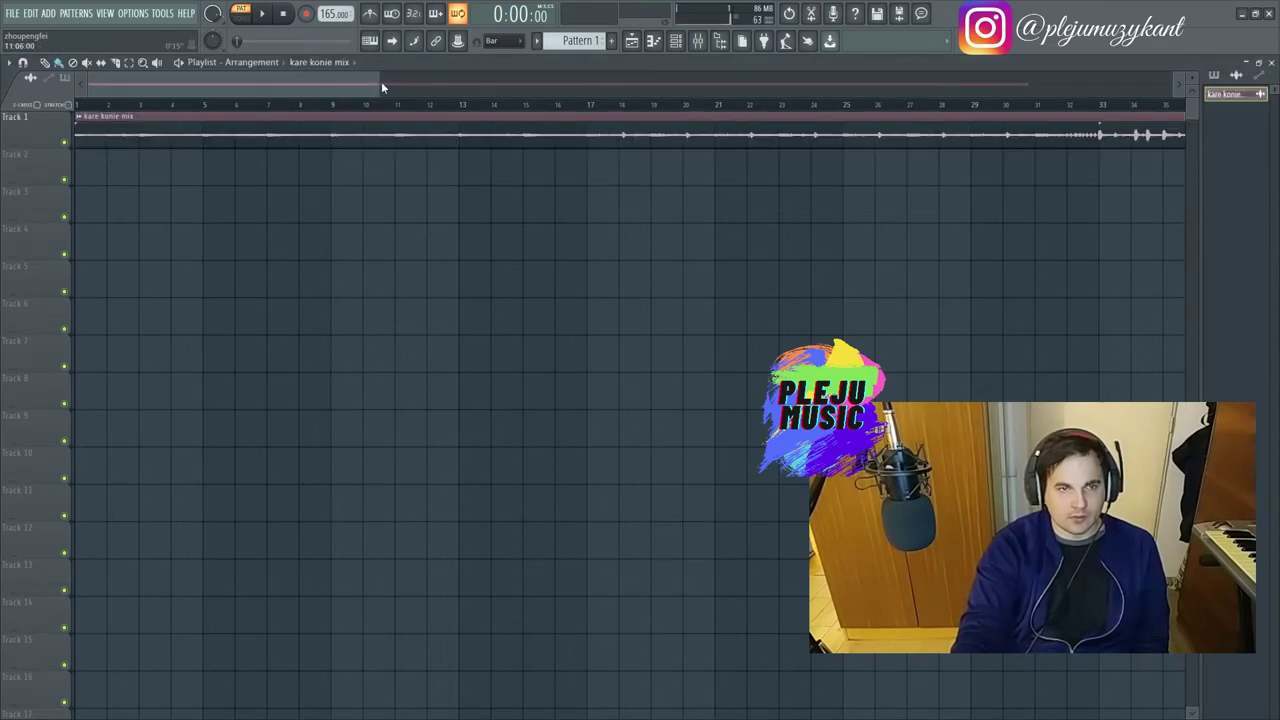
drag(379, 83, 1032, 83)
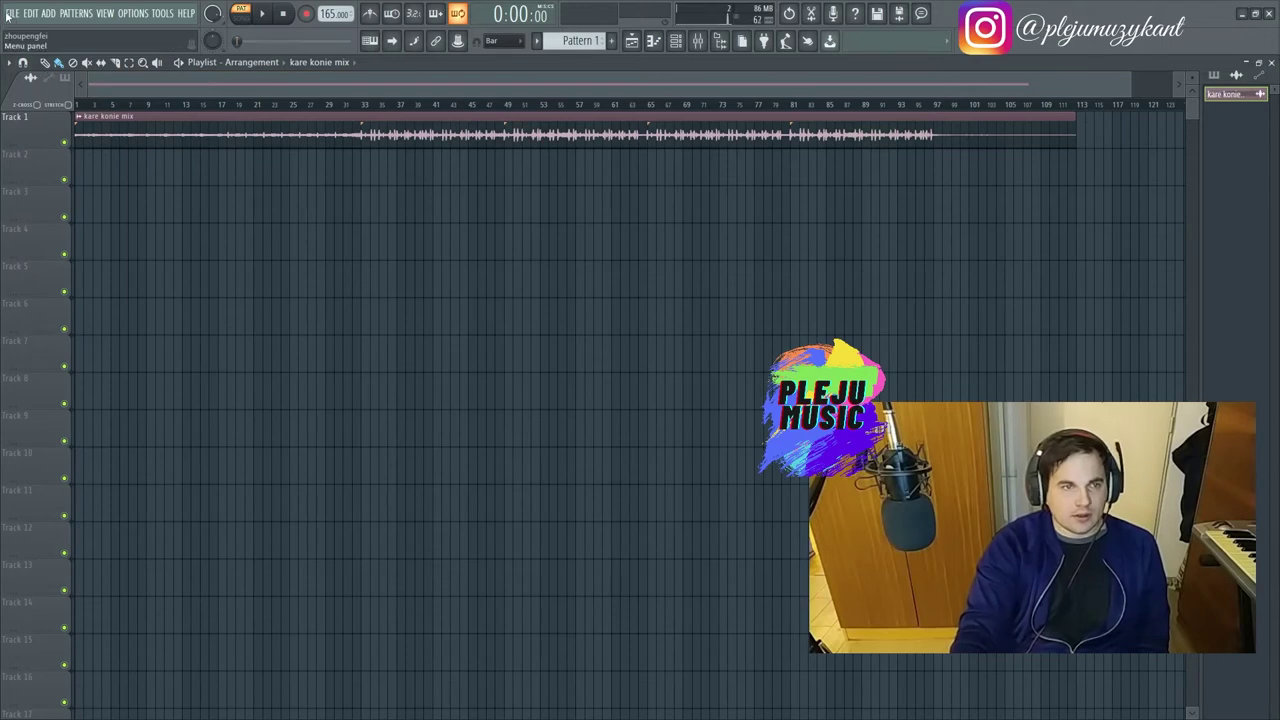
Save the new project as Master.flp in the Master folder inside Kare Konie.
click(7, 14)
click(40, 88)
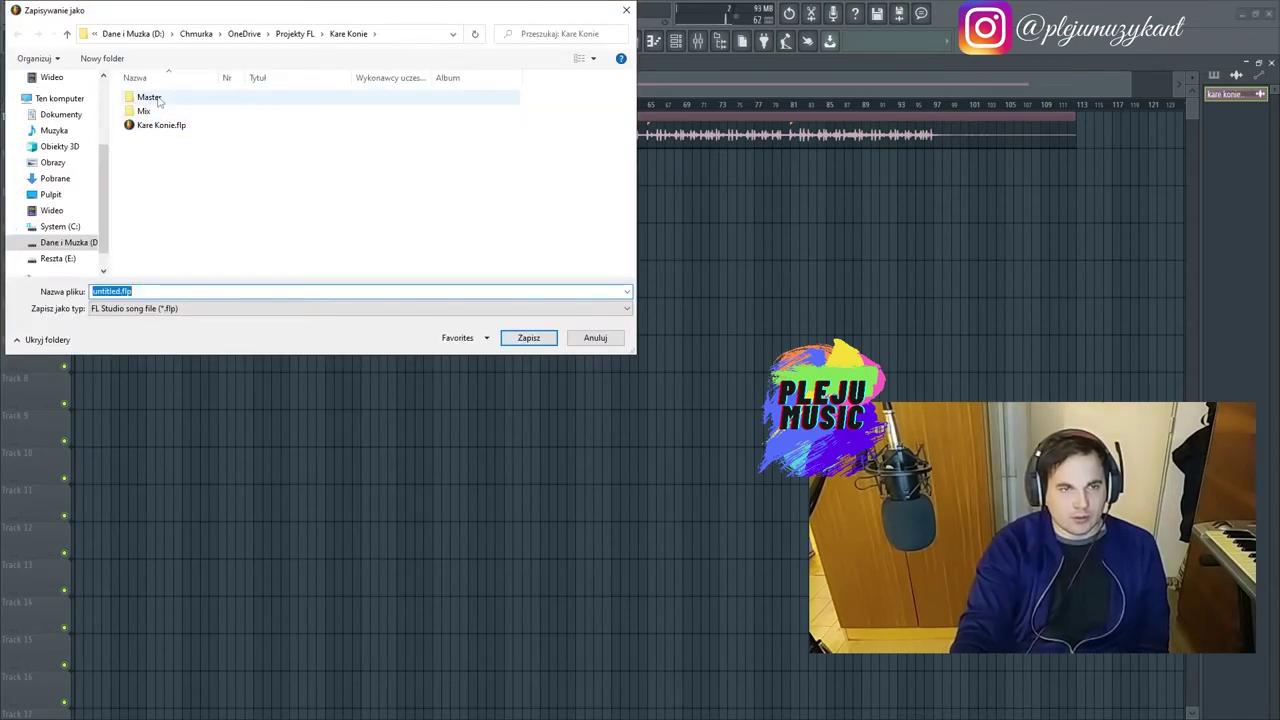
double_click(150, 97)
click(145, 291)
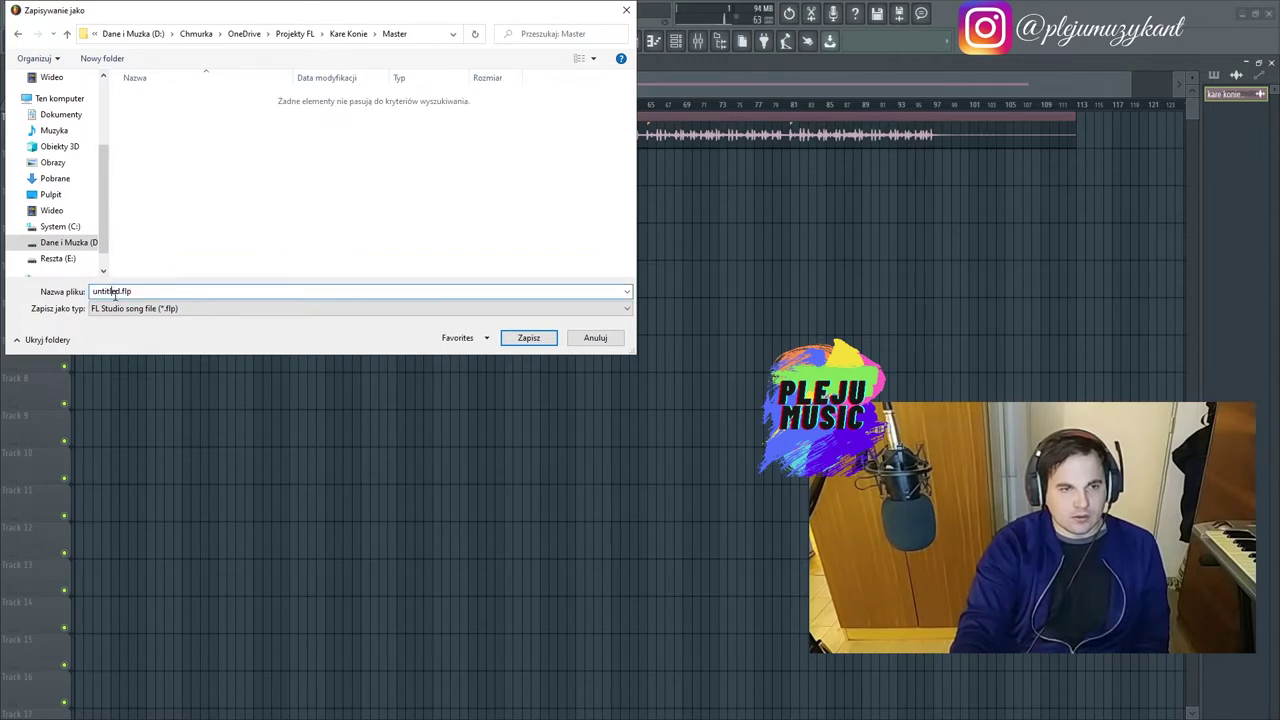
drag(108, 291, 52, 296)
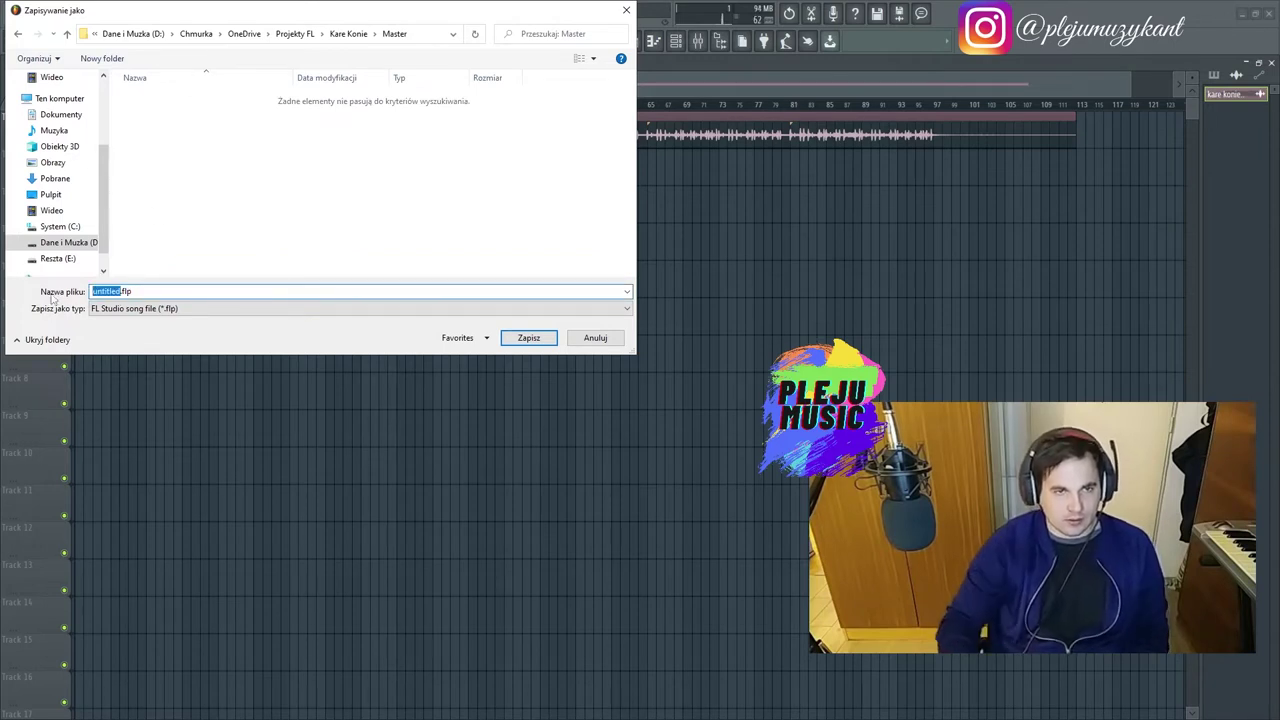
text(Master)
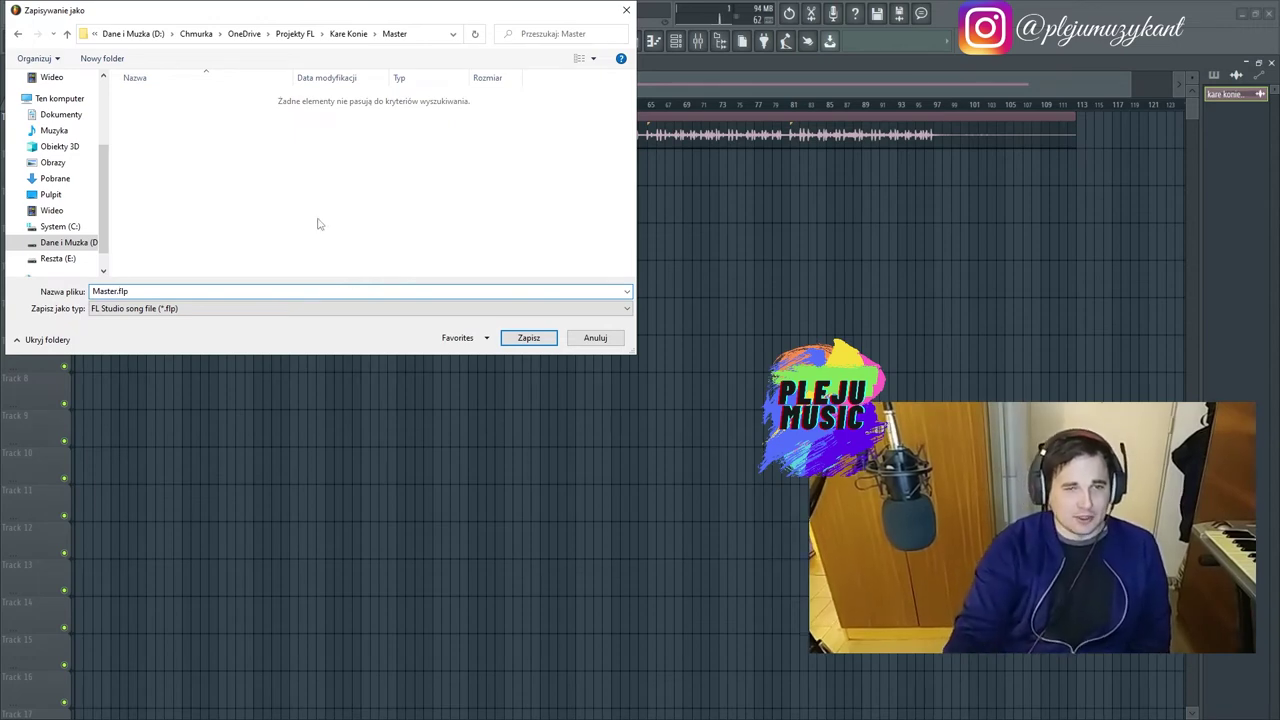
click(537, 339)
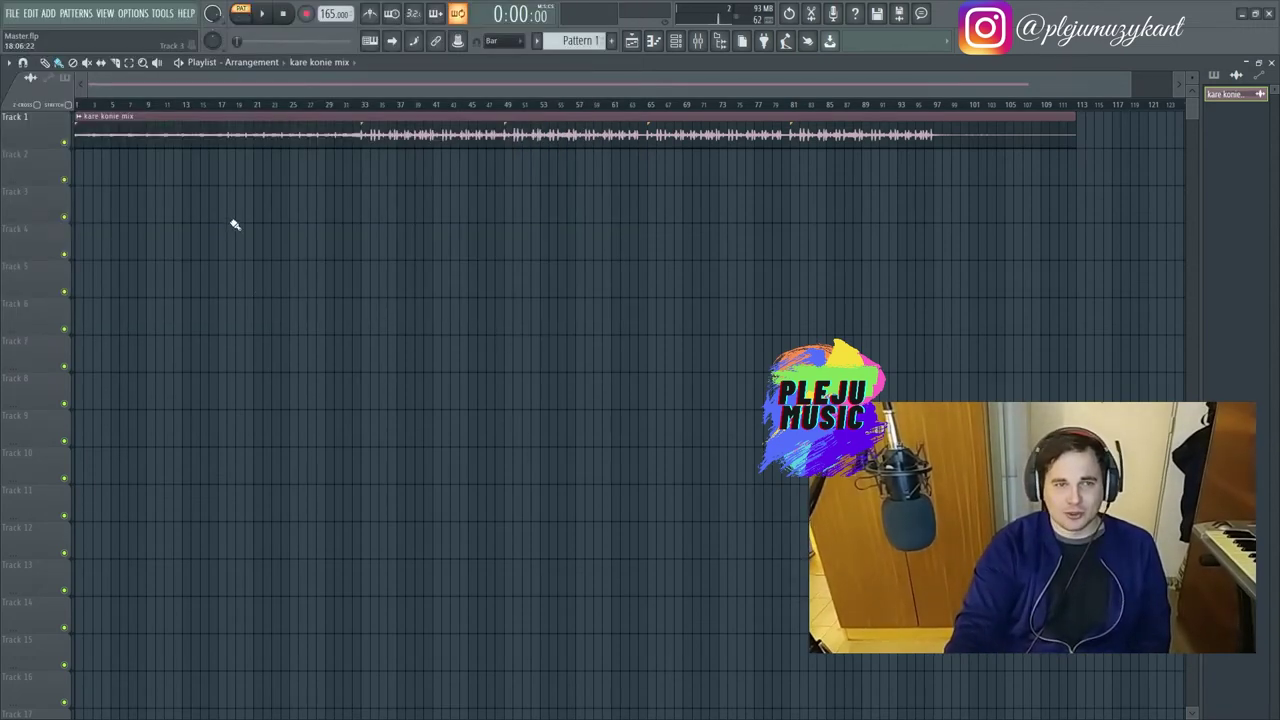
Route the kare konie mix clip to mixer track 1 and play the song from its start.
drag(1133, 83, 1086, 83)
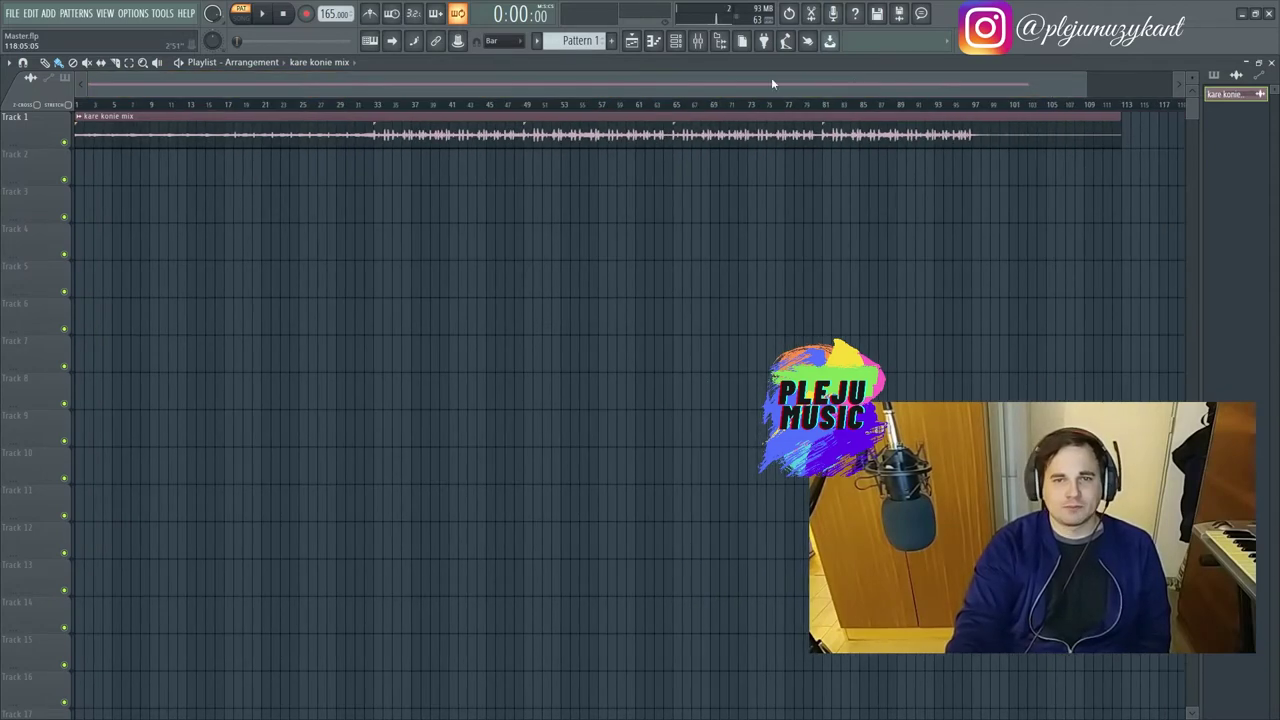
double_click(148, 136)
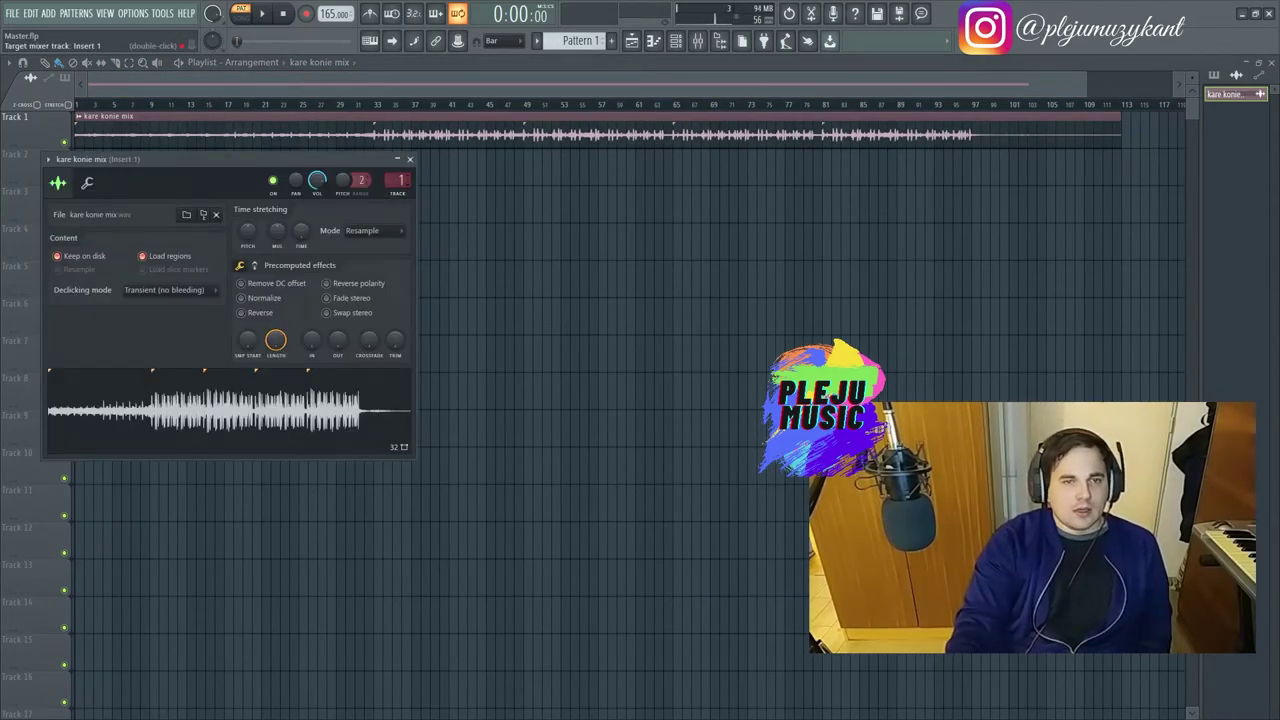
click(409, 159)
drag(110, 104, 47, 104)
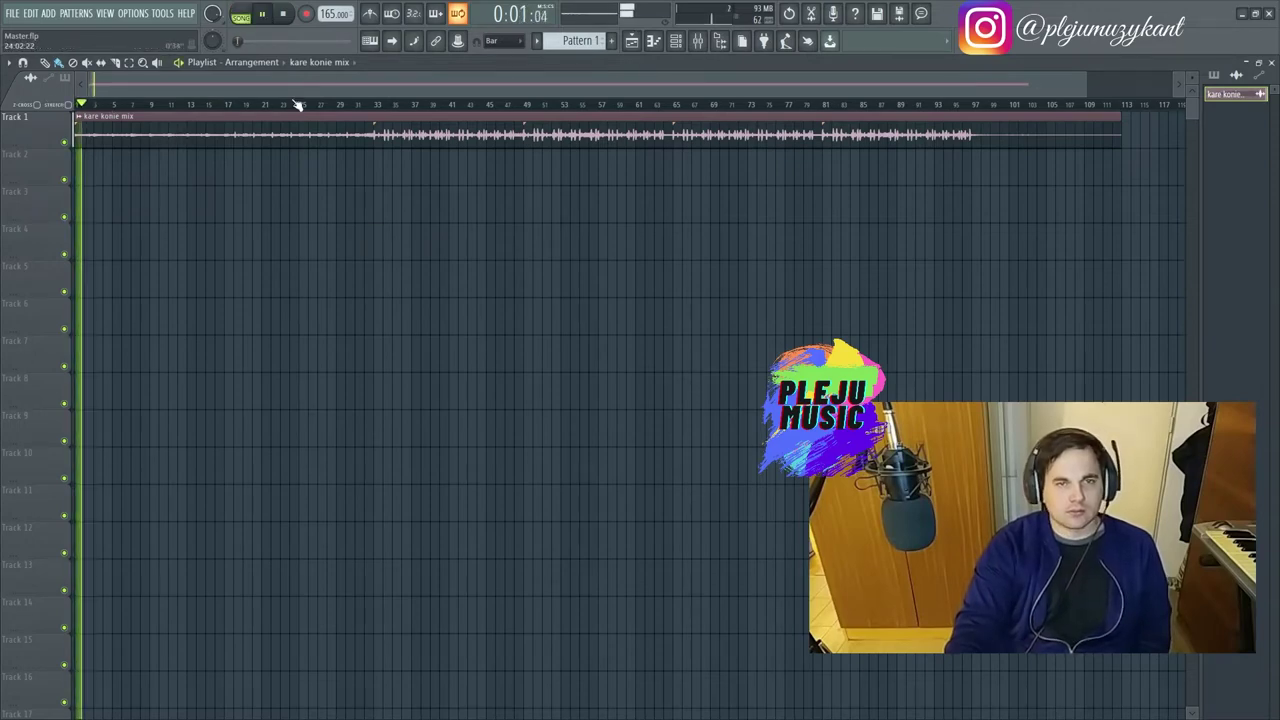
Load Youlean Loudness Meter 2 into effect slot 10 of the Insert 1 mixer track.
click(698, 40)
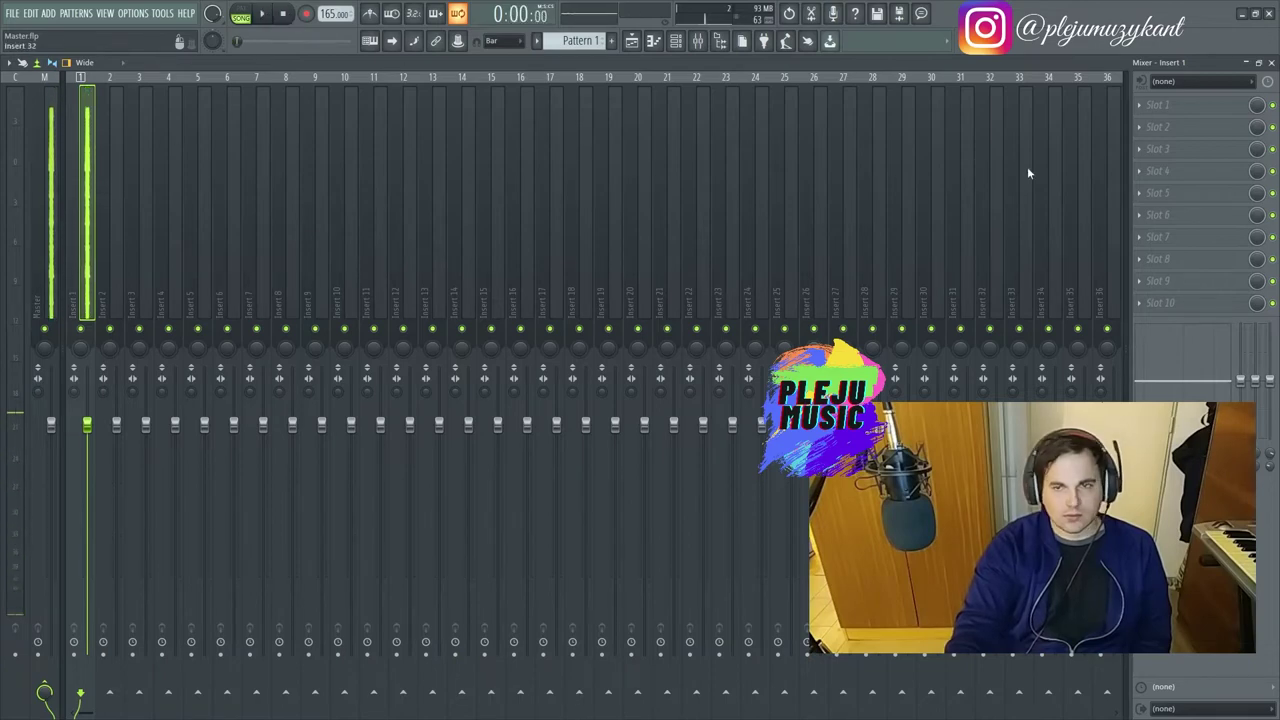
click(1148, 302)
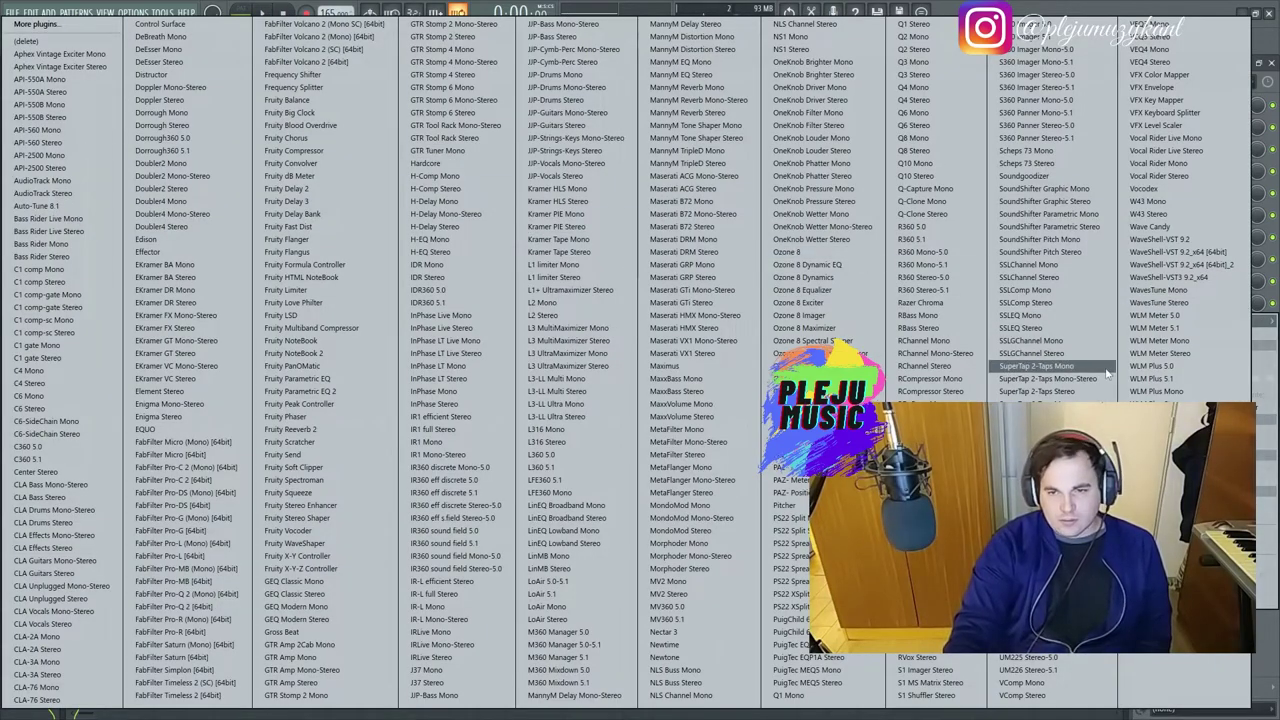
click(1160, 428)
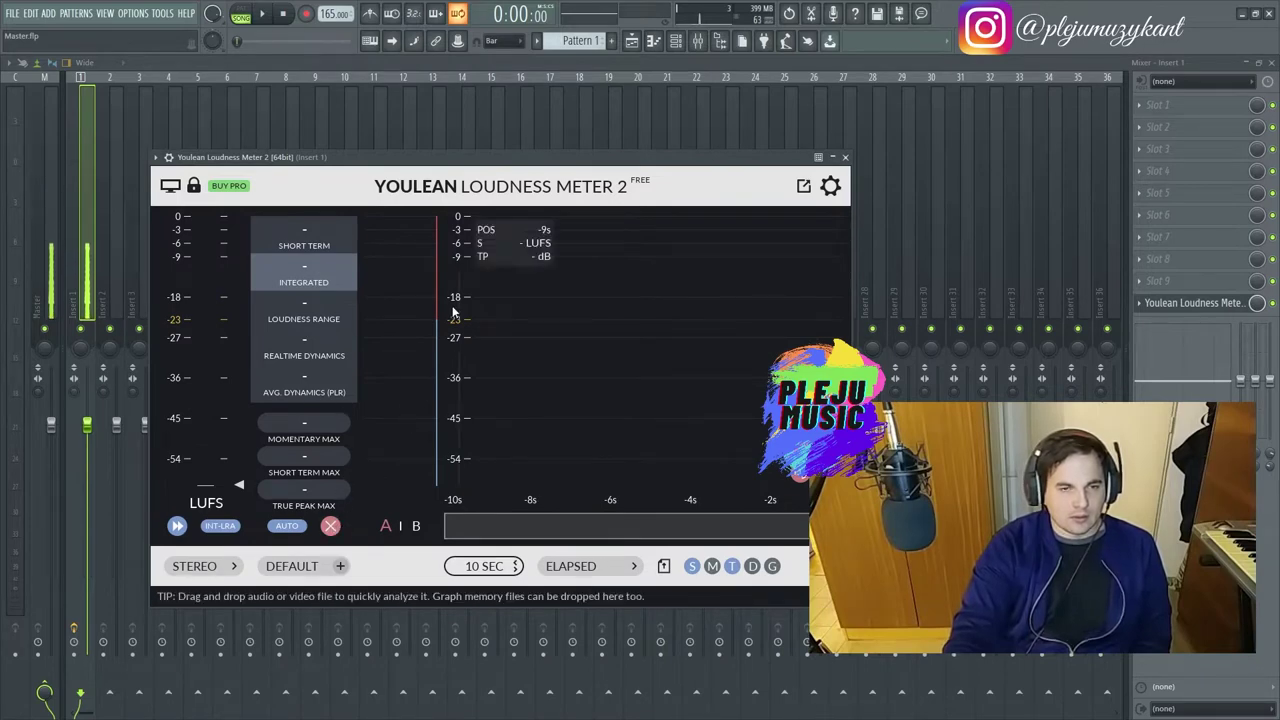
Hide the histogram graph of Youlean Loudness Meter 2 and move its compact window away from the first mixer tracks.
click(175, 188)
click(316, 228)
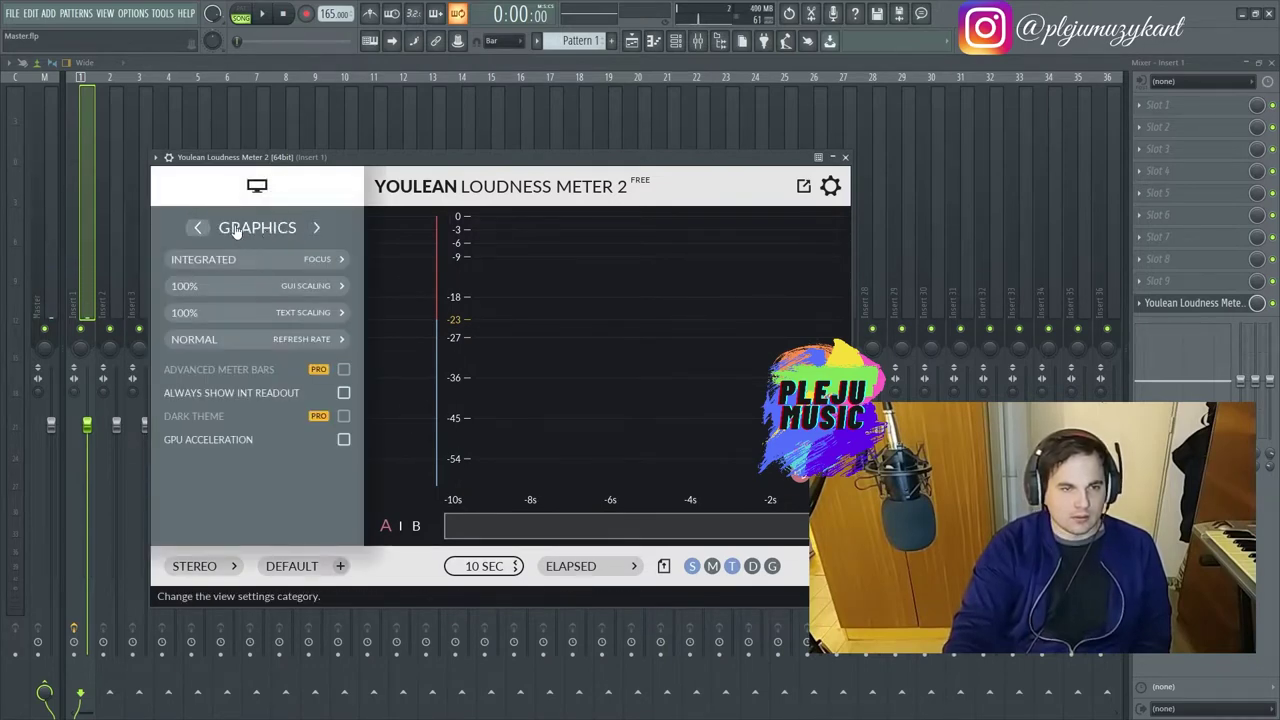
click(199, 229)
click(314, 263)
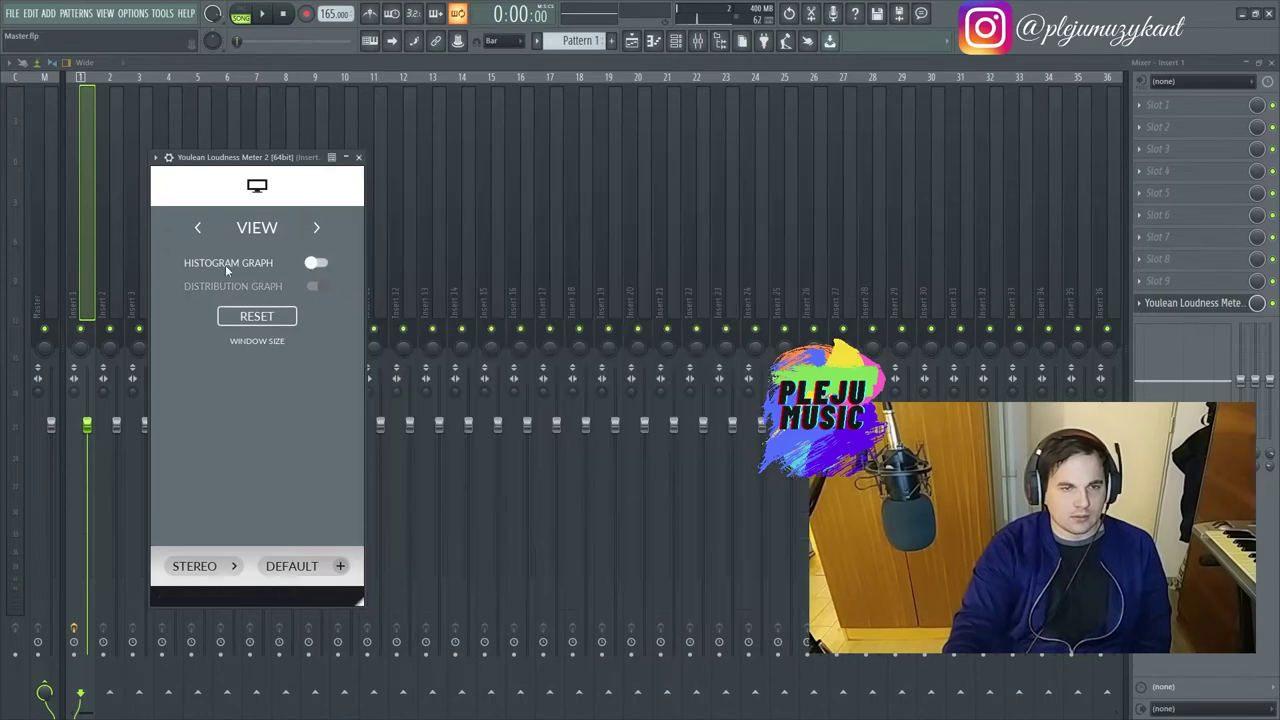
click(257, 185)
click(157, 157)
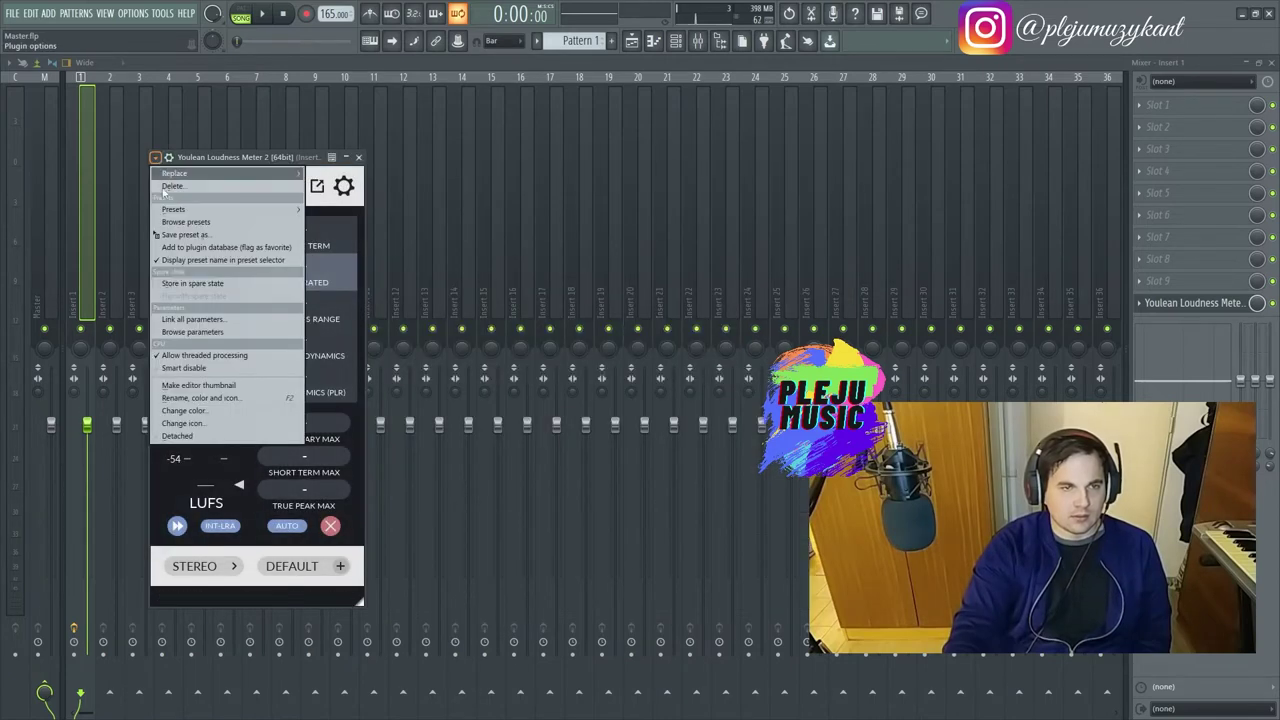
key(Escape)
drag(250, 160, 993, 256)
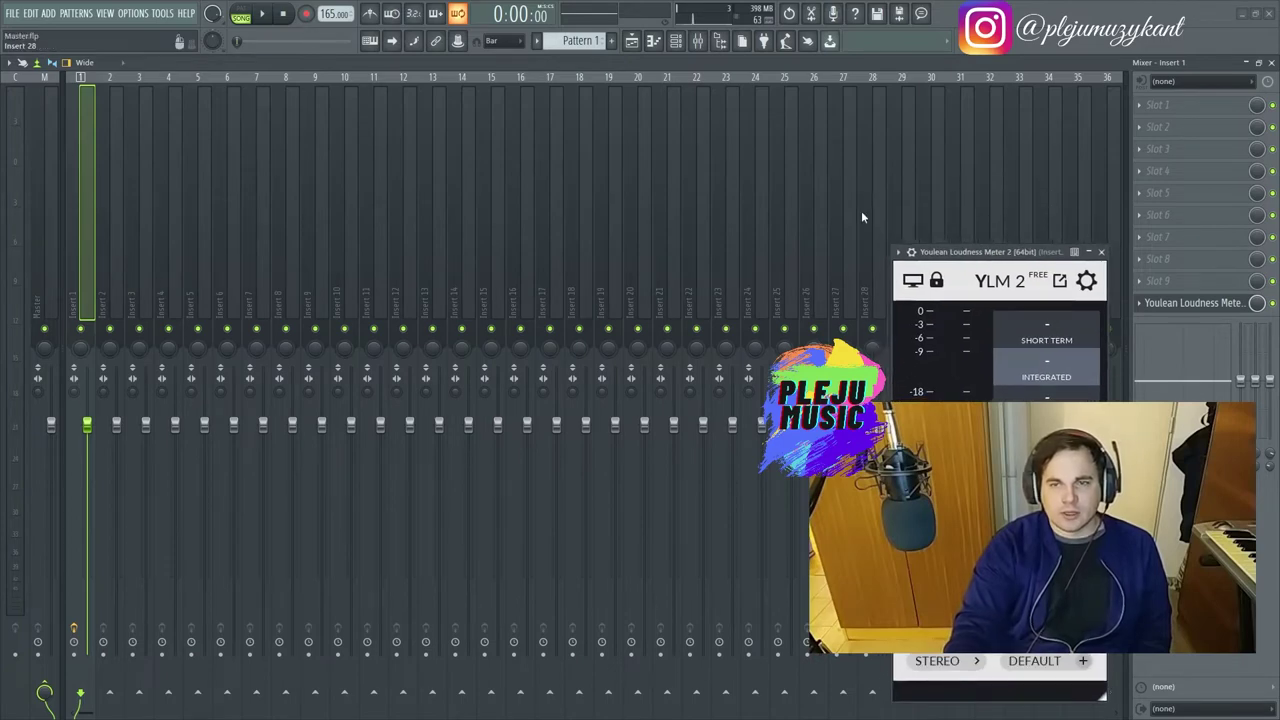
Play the intro to measure its loudness, bring up the playlist and stop playback.
key(space)
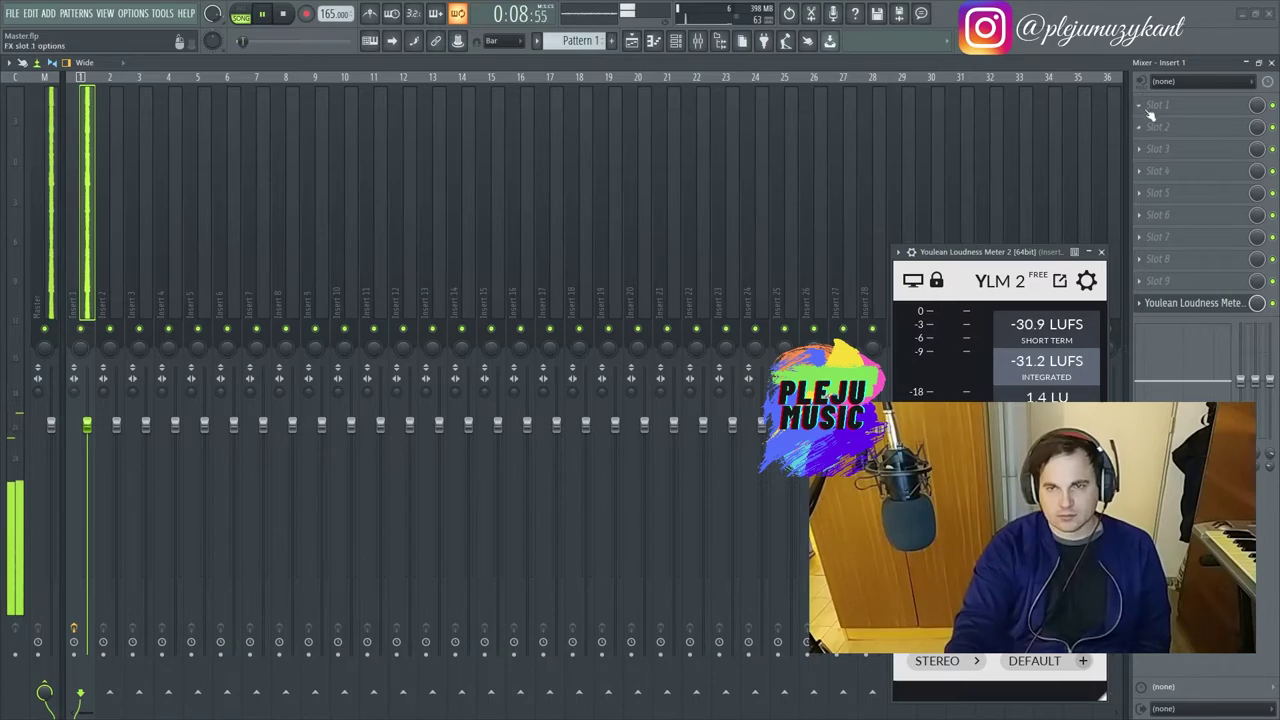
click(631, 40)
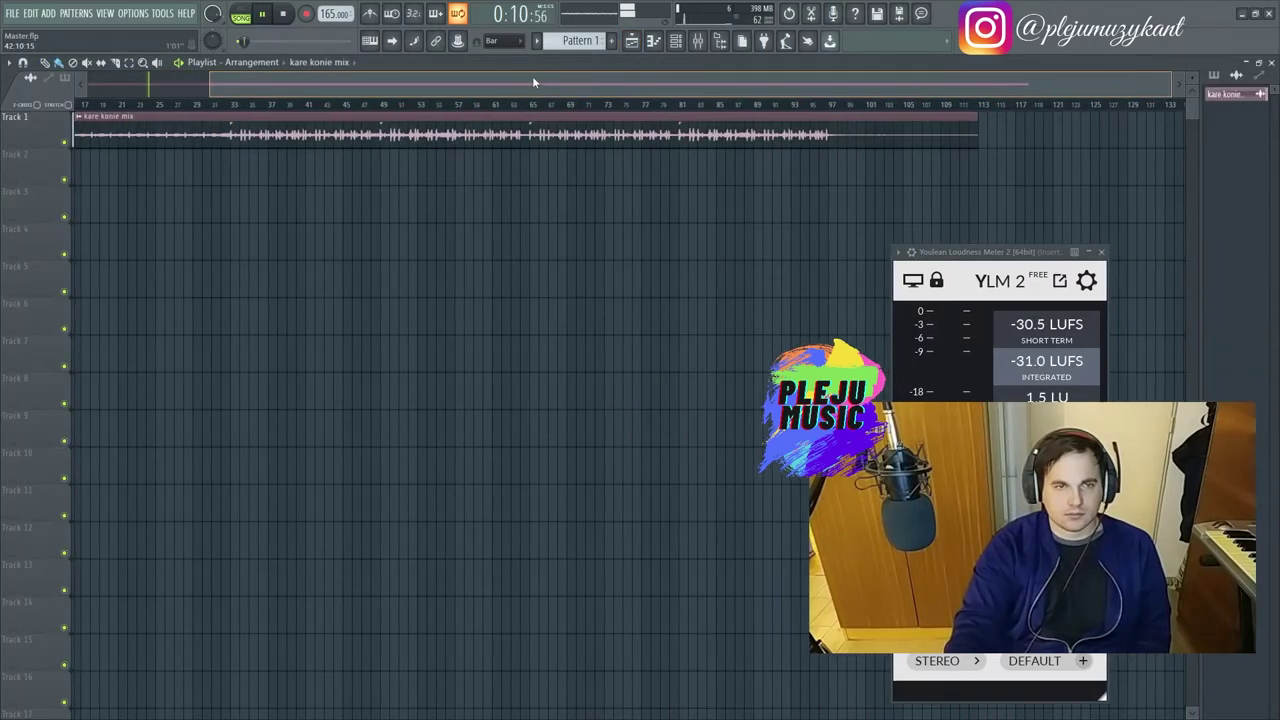
key(space)
Select bars 33 to 97 of the kare konie mix in the playlist and play that range with the mixer shown.
click(298, 105)
drag(300, 108, 893, 160)
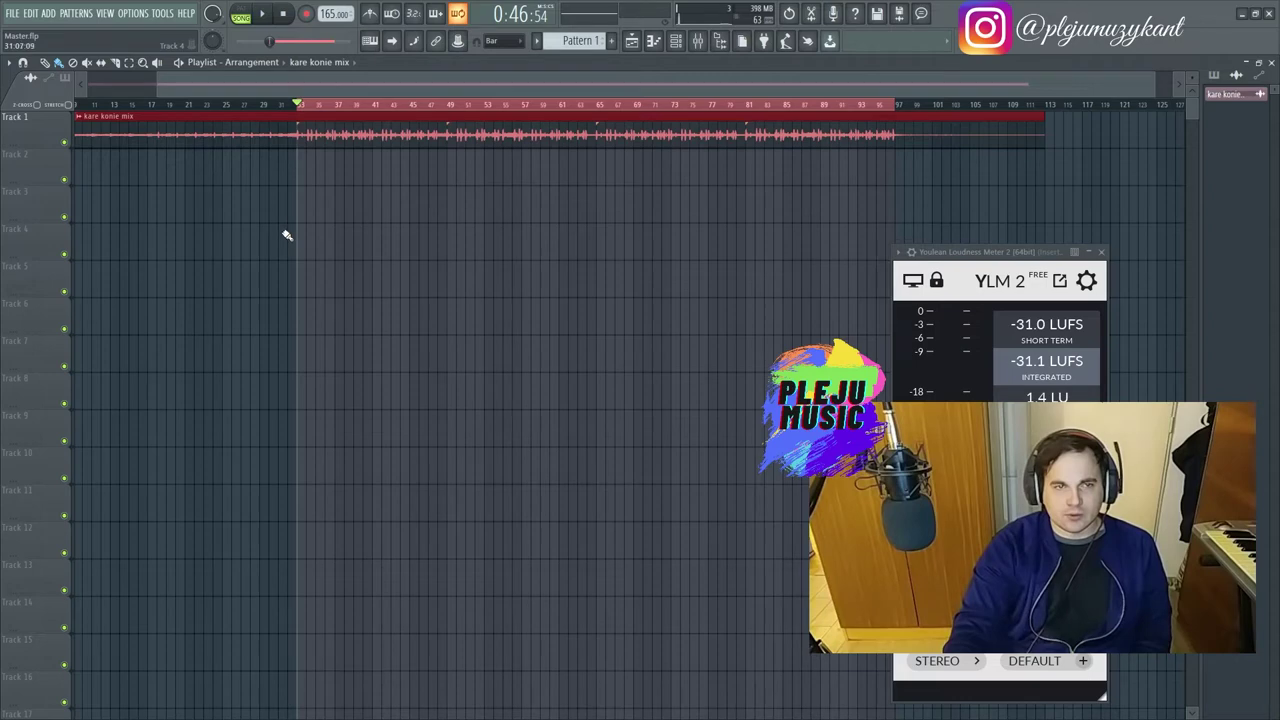
key(space)
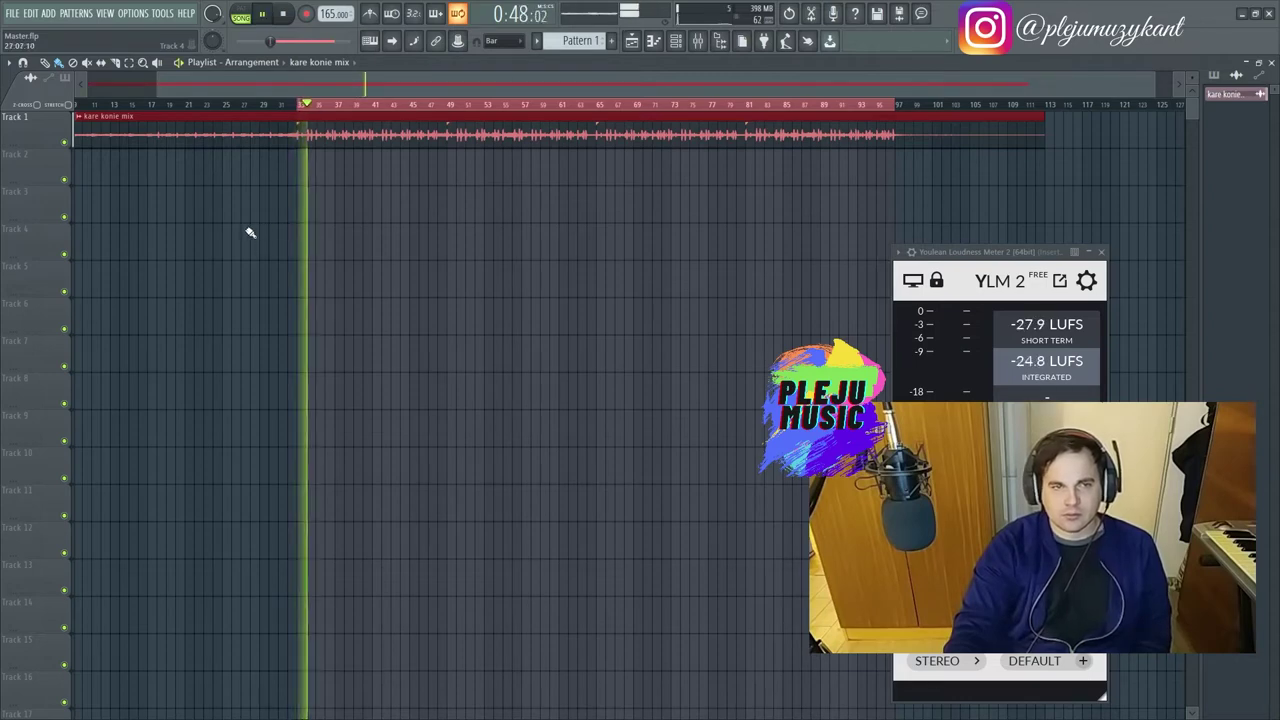
click(698, 41)
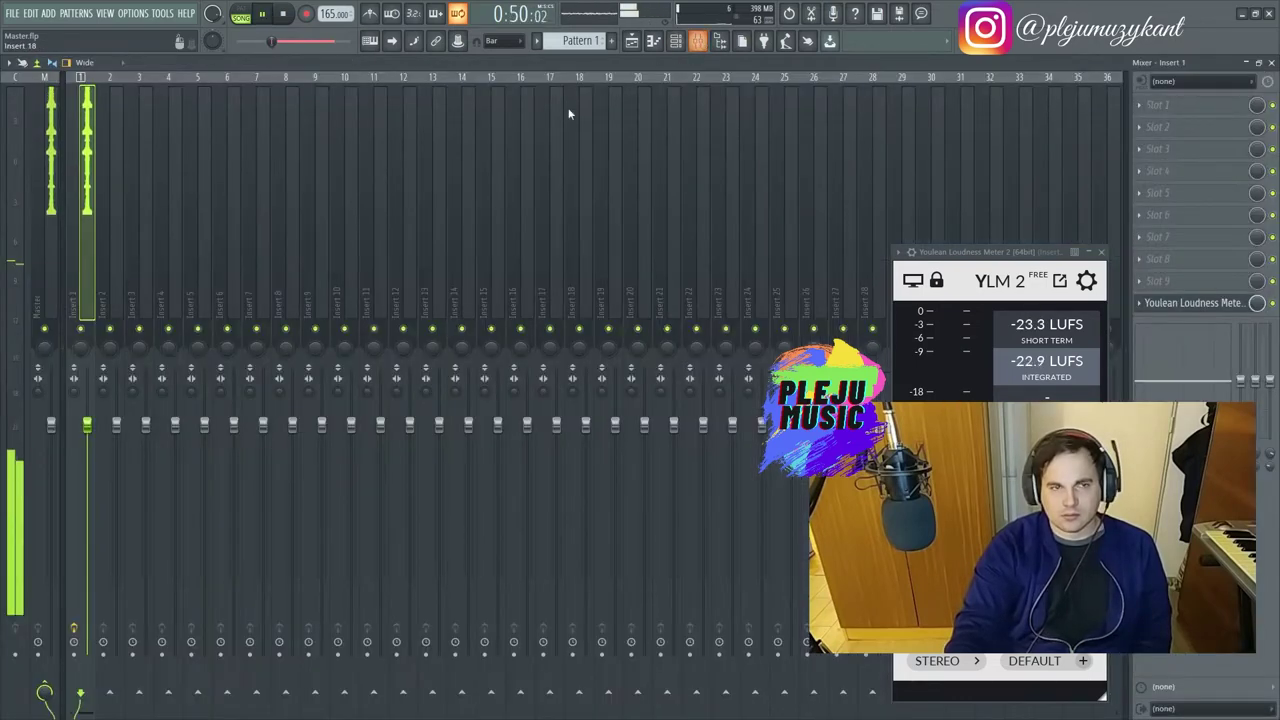
Stop playback, load Ozone 9 Elements into effect slot 1 of Insert 1, and arrange its window beside the loudness meter.
drag(1000, 252, 996, 242)
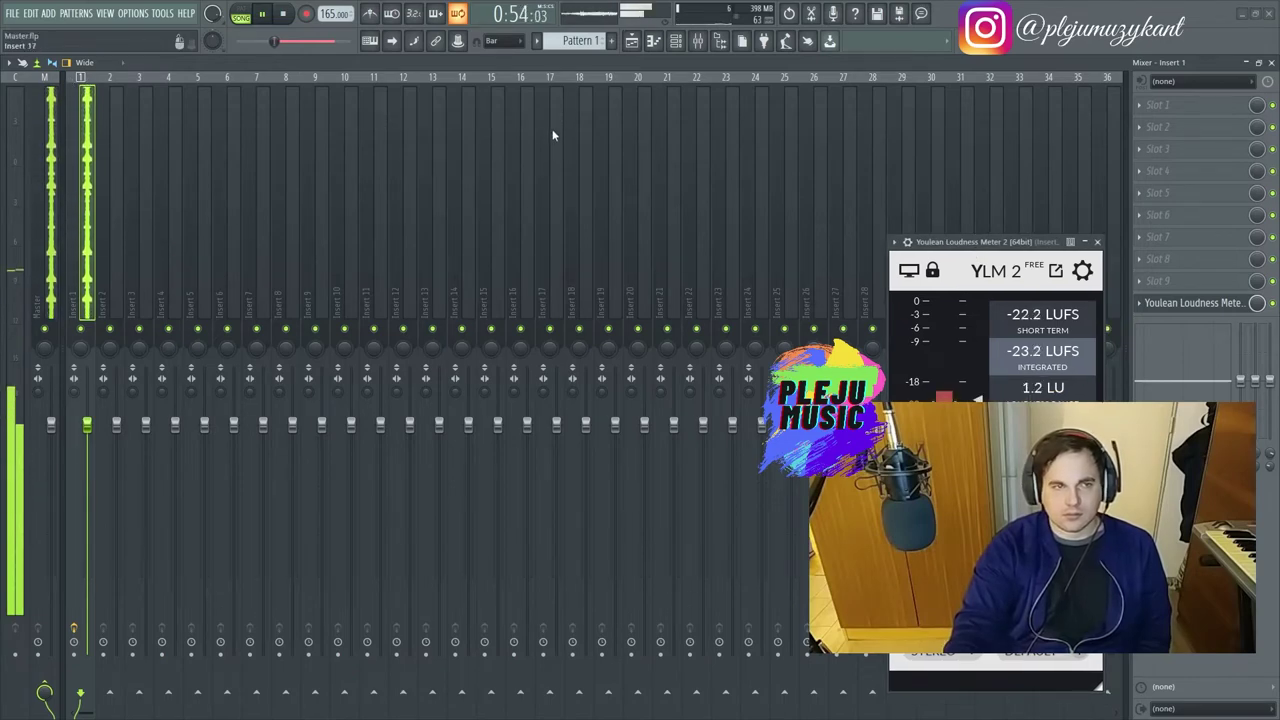
key(space)
click(1160, 104)
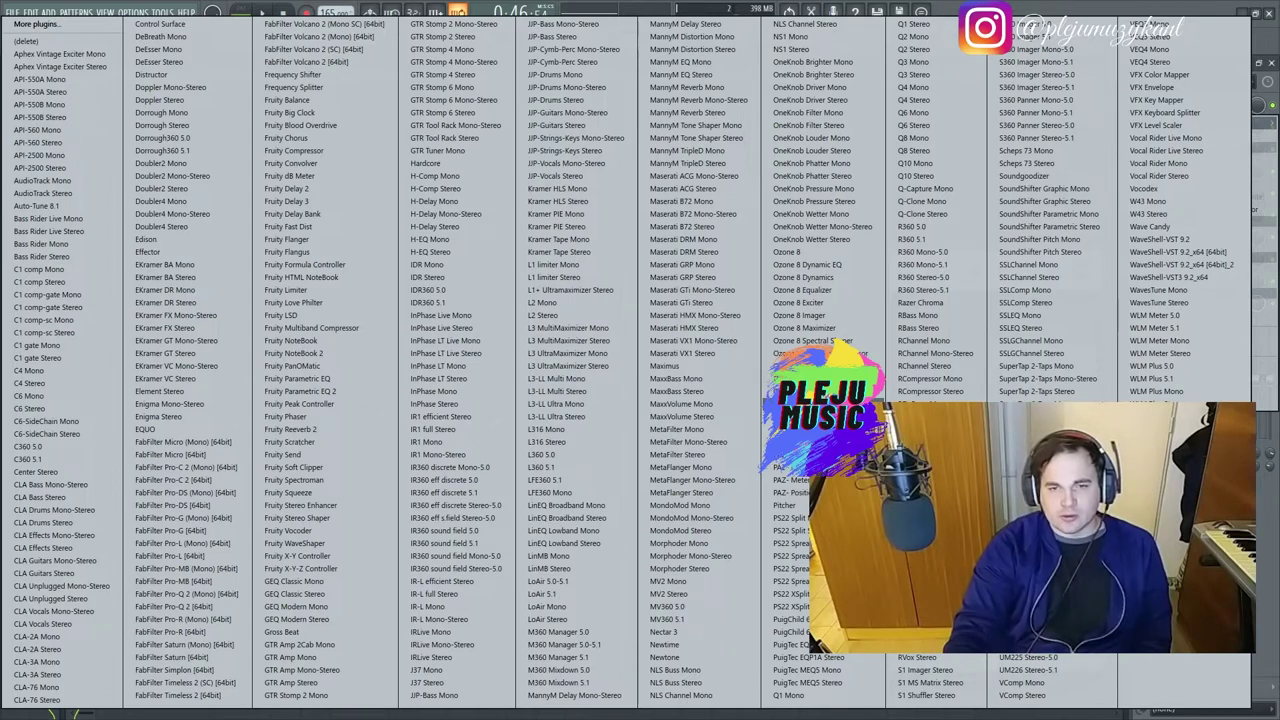
click(800, 353)
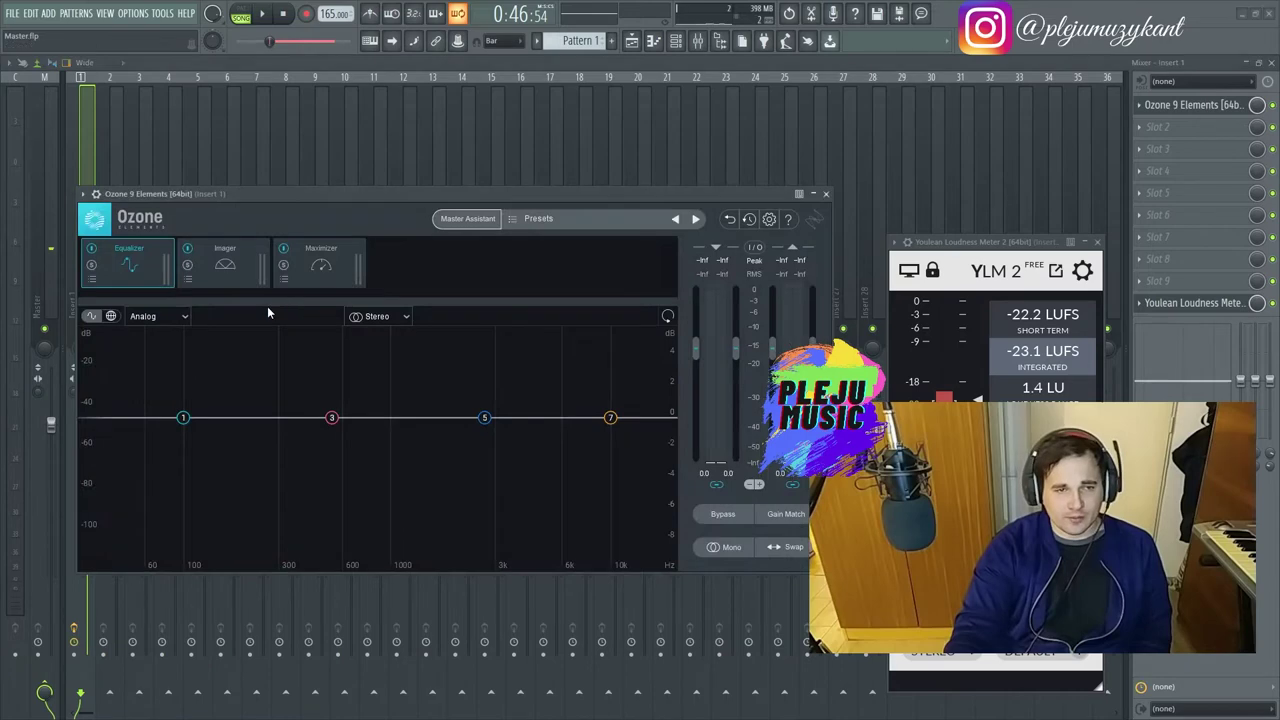
drag(219, 194, 253, 240)
Examine the controls of the Equalizer, Imager and Maximizer modules in Ozone 9 Elements.
click(255, 311)
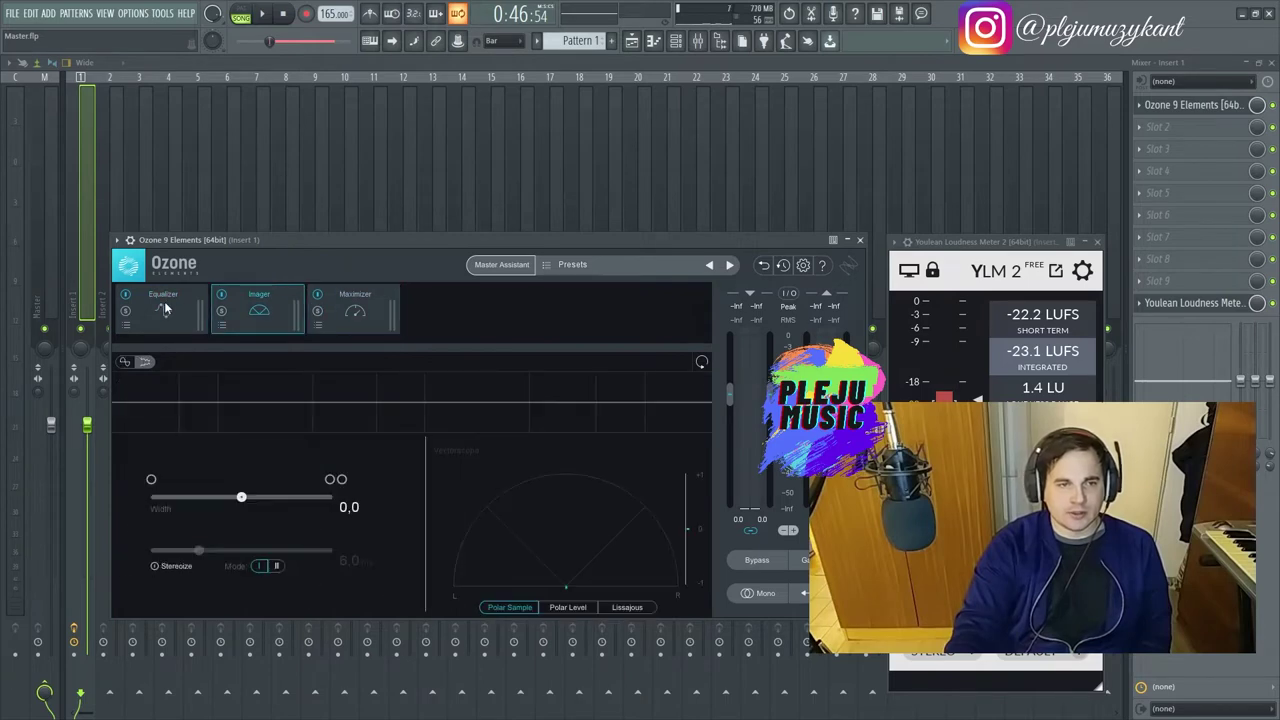
click(165, 309)
click(355, 311)
click(258, 311)
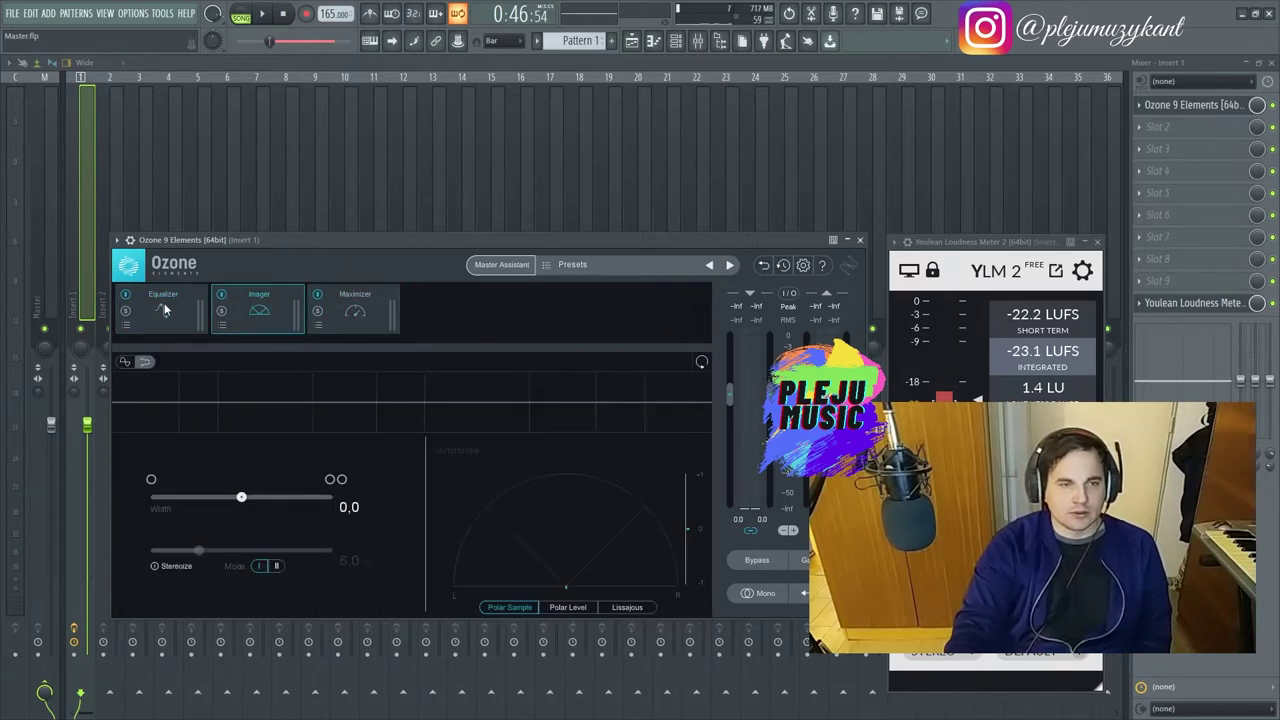
click(165, 309)
click(245, 313)
click(168, 312)
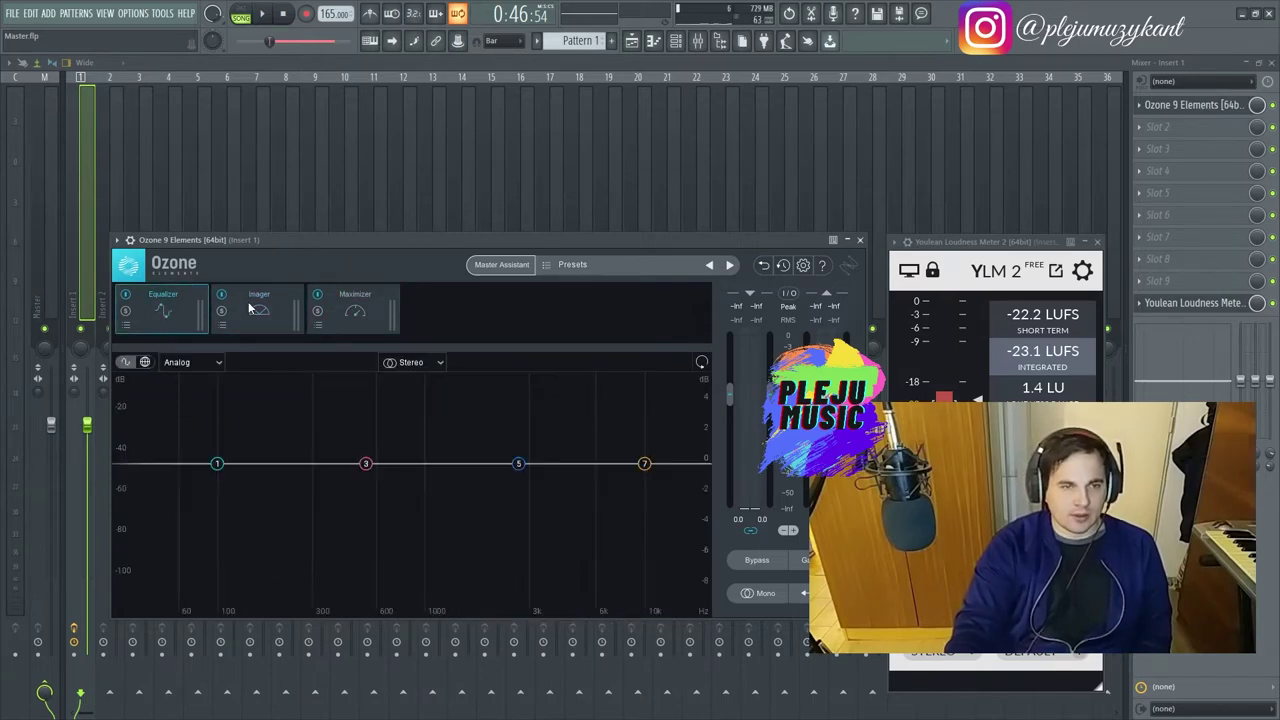
click(237, 311)
click(175, 311)
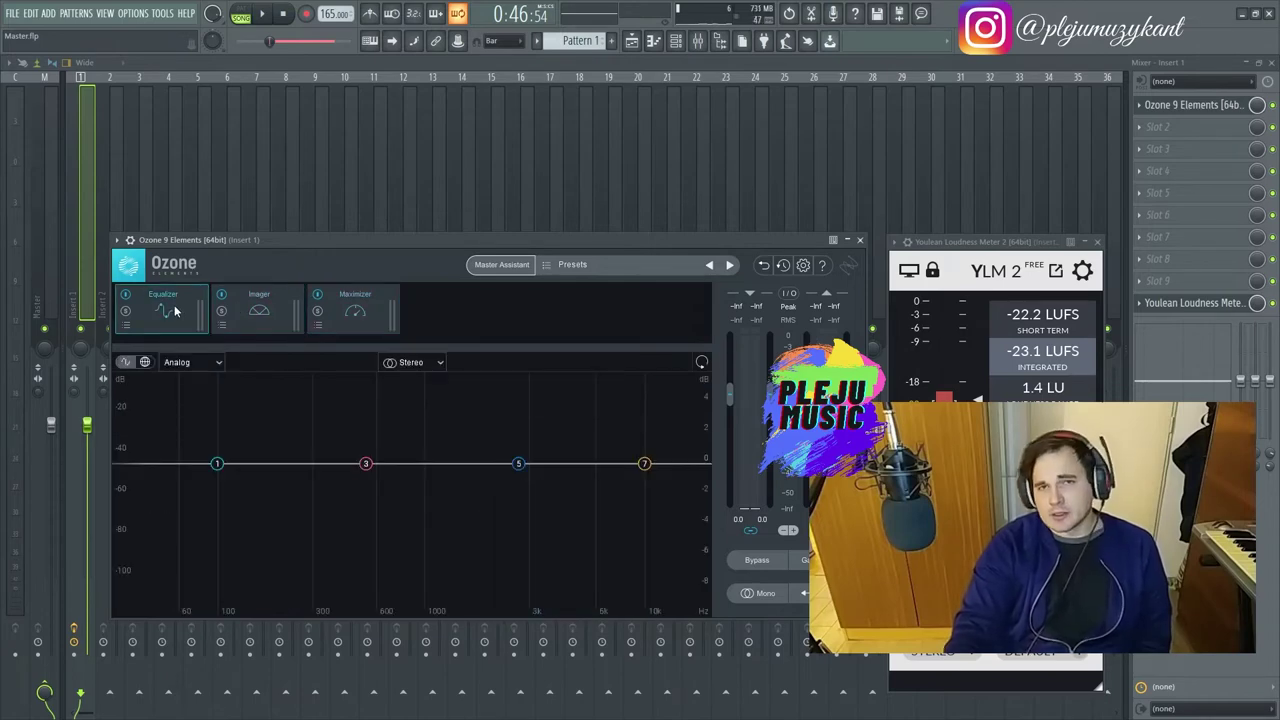
click(270, 315)
click(180, 306)
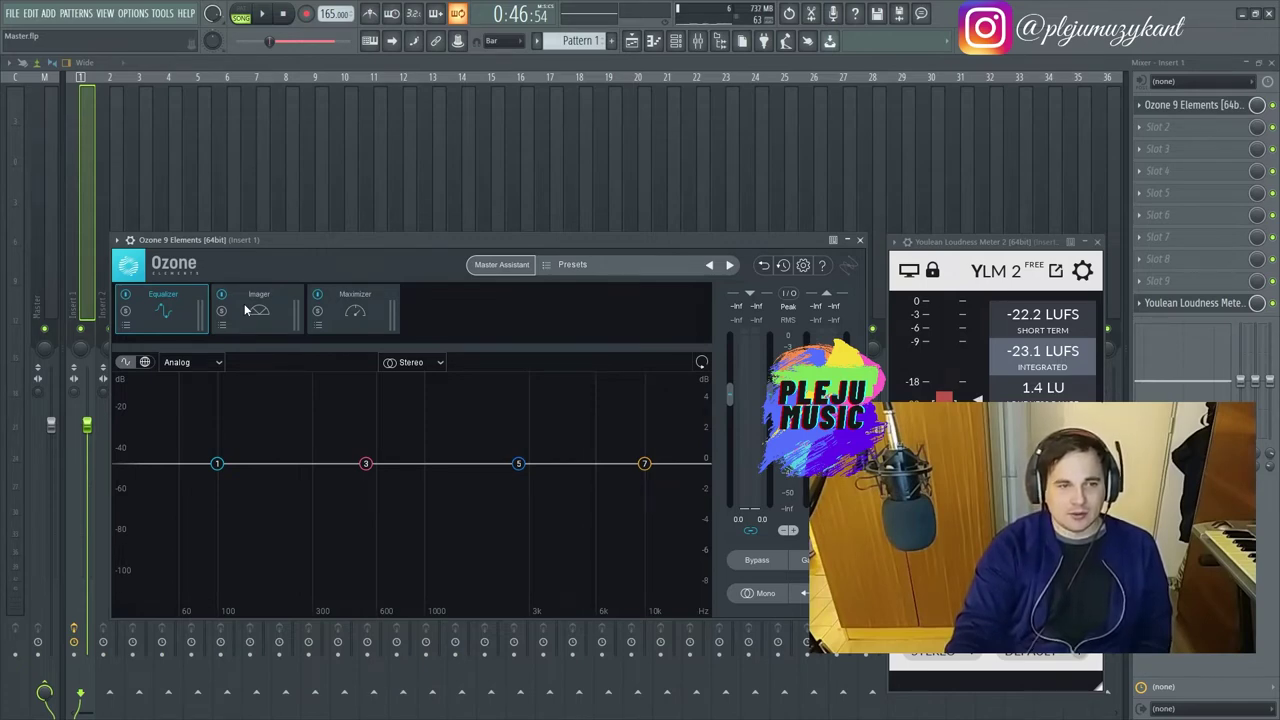
click(246, 319)
click(350, 318)
click(258, 320)
click(167, 313)
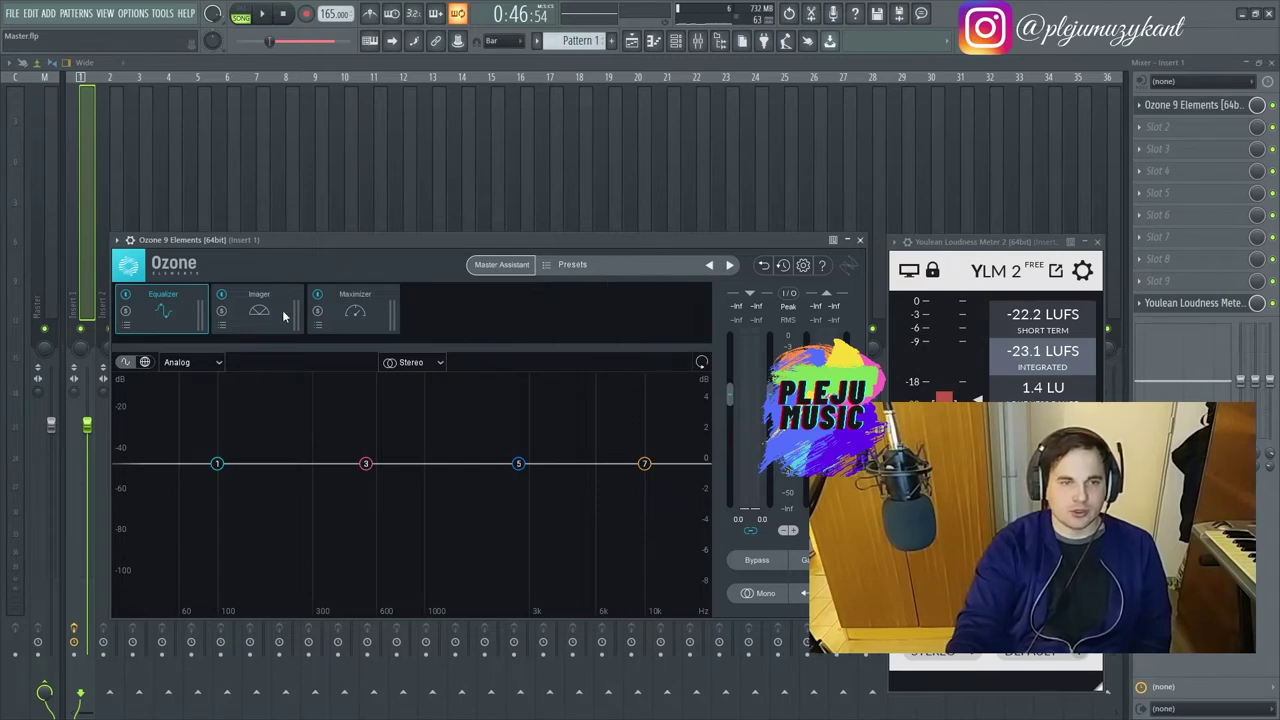
click(346, 308)
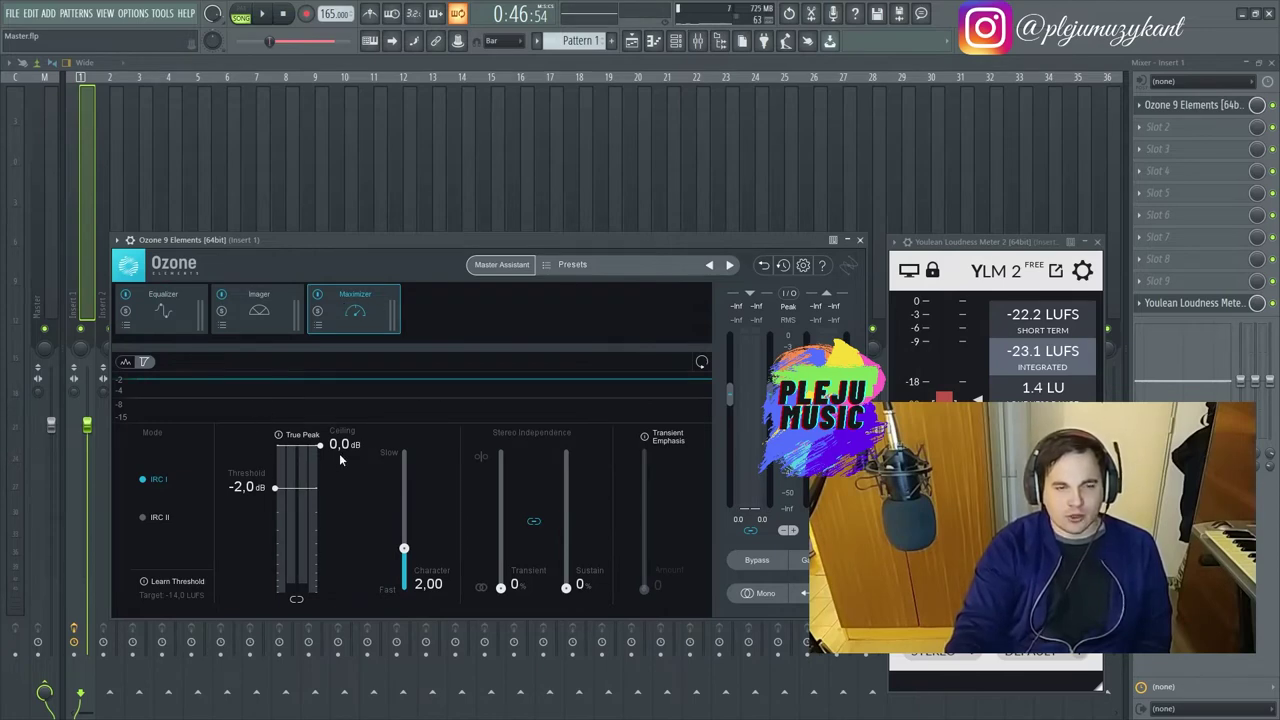
click(250, 318)
click(141, 306)
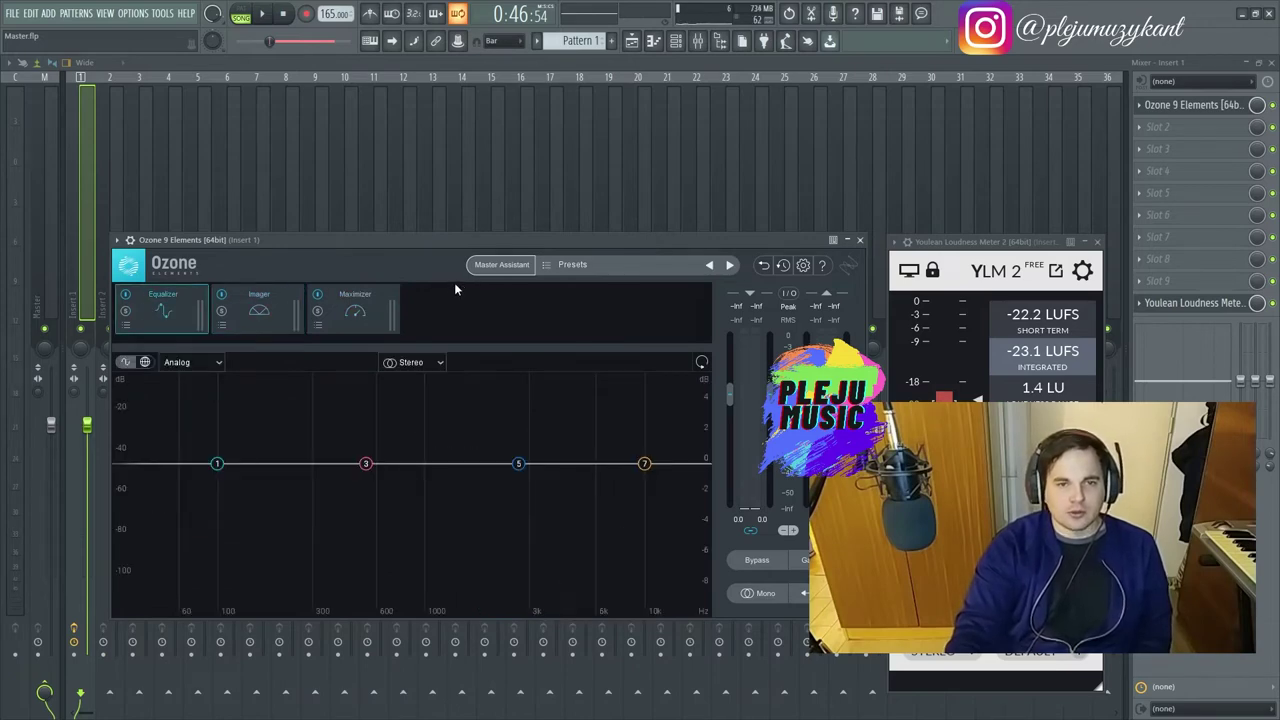
Play the selected range, run Ozone's Master Assistant on it and accept the suggested settings.
key(space)
click(492, 265)
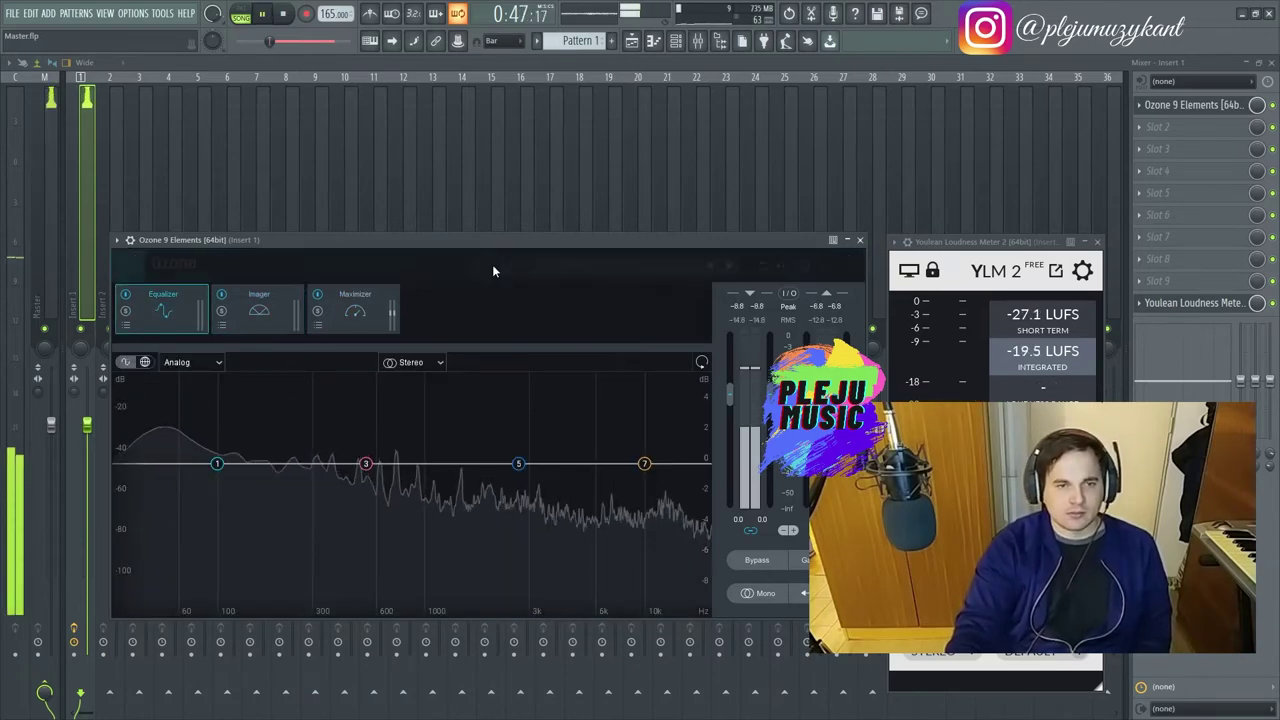
click(486, 552)
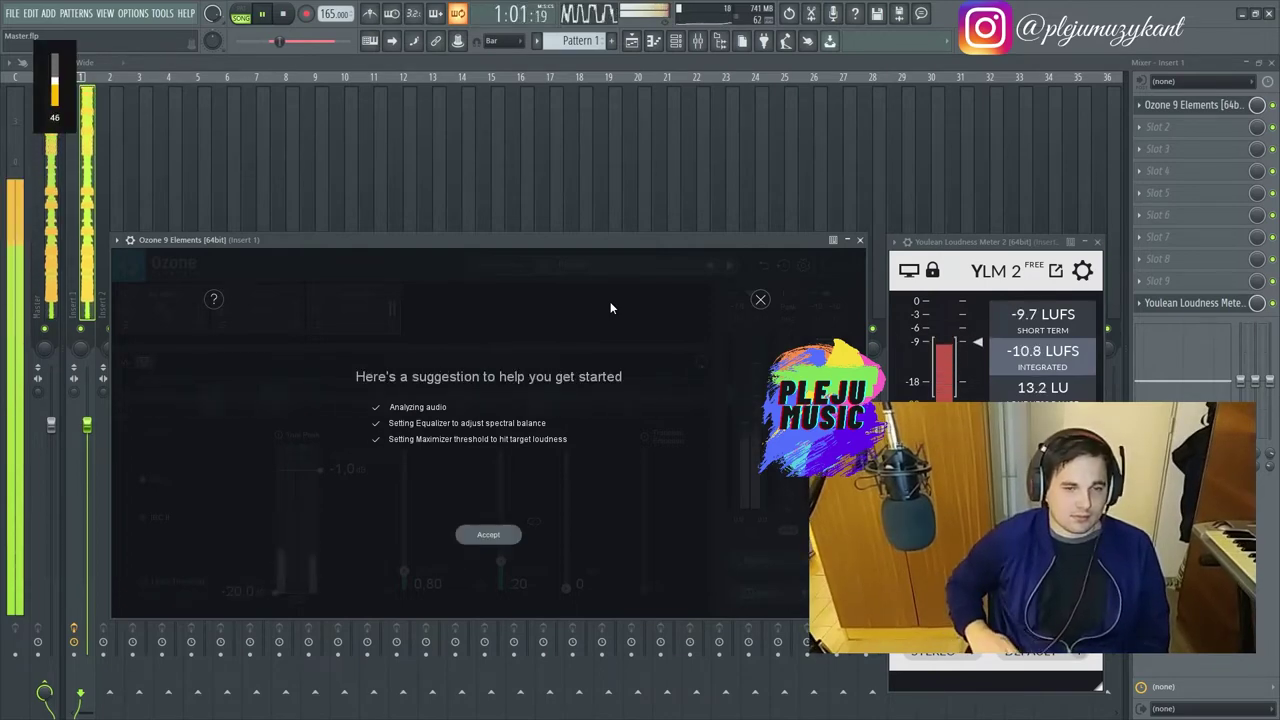
click(488, 534)
Review the Master Assistant's settings in the Imager, Equalizer and Maximizer modules.
click(234, 318)
click(173, 320)
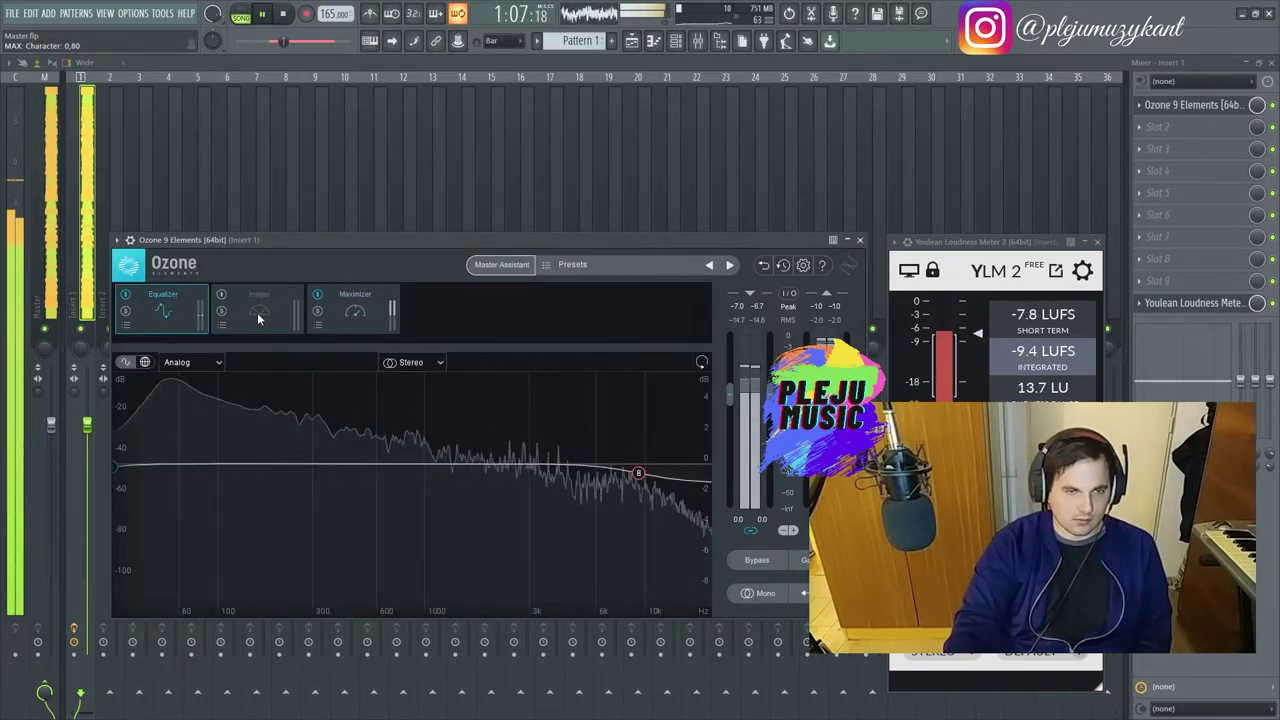
click(357, 313)
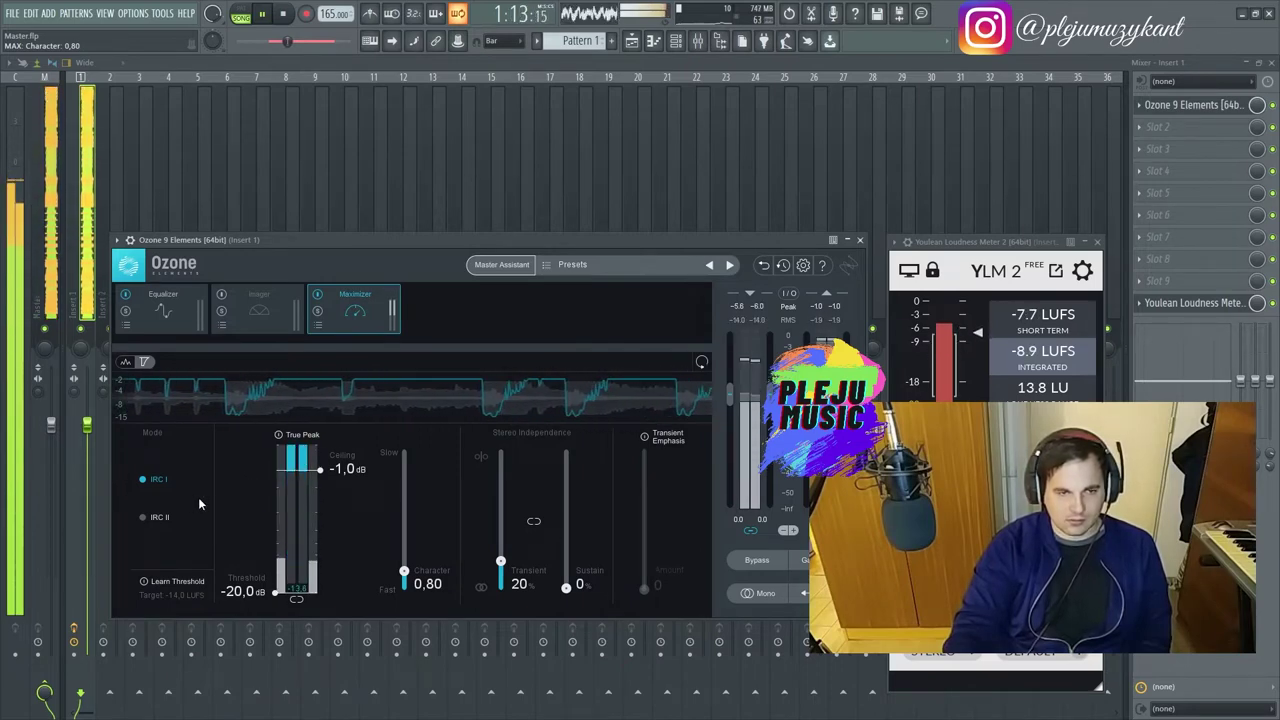
Turn on Learn Threshold in the Maximizer with a target of -9 LUFS.
click(172, 581)
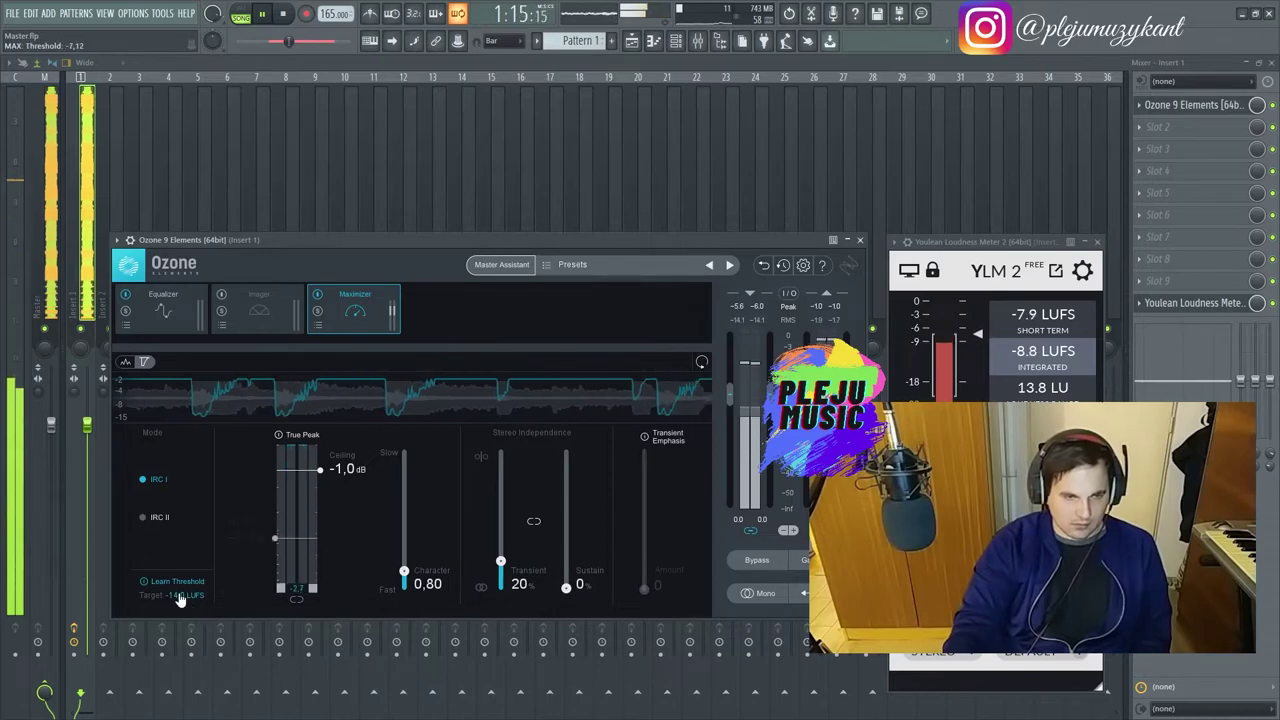
text(-9)
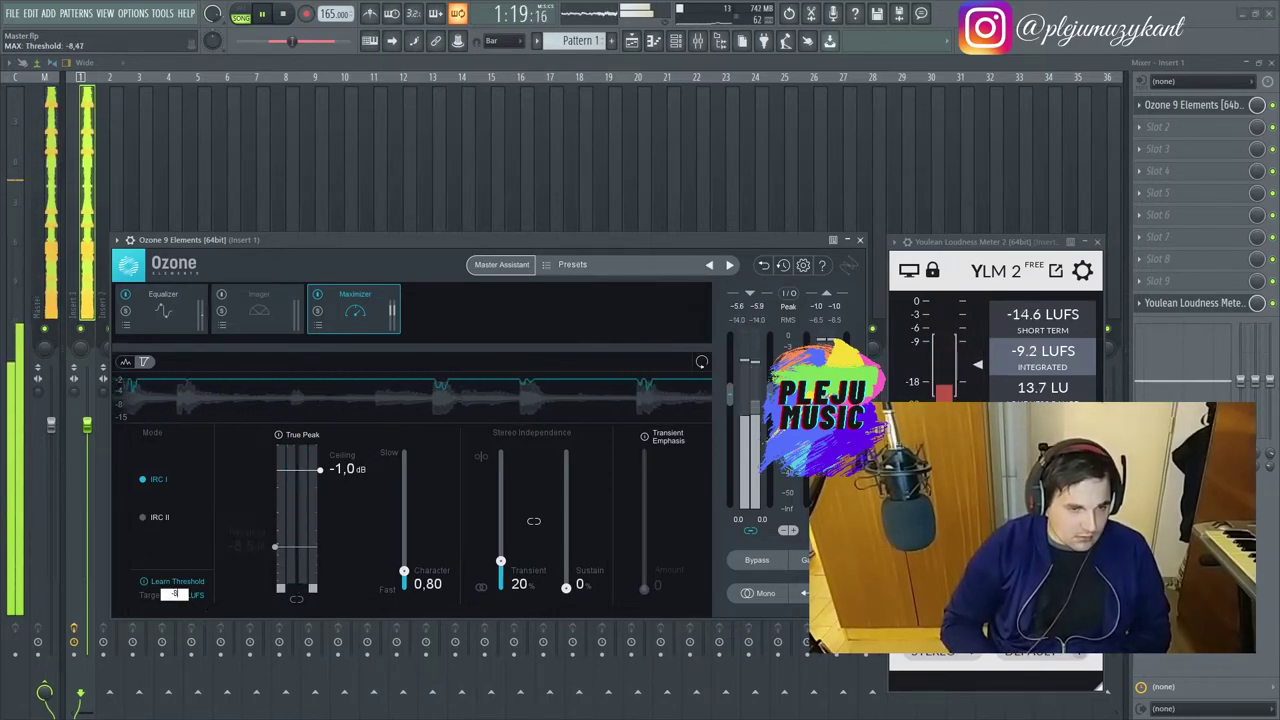
key(Return)
Enable True Peak limiting in the Maximizer and lower the ceiling to -2.0 dB.
click(278, 434)
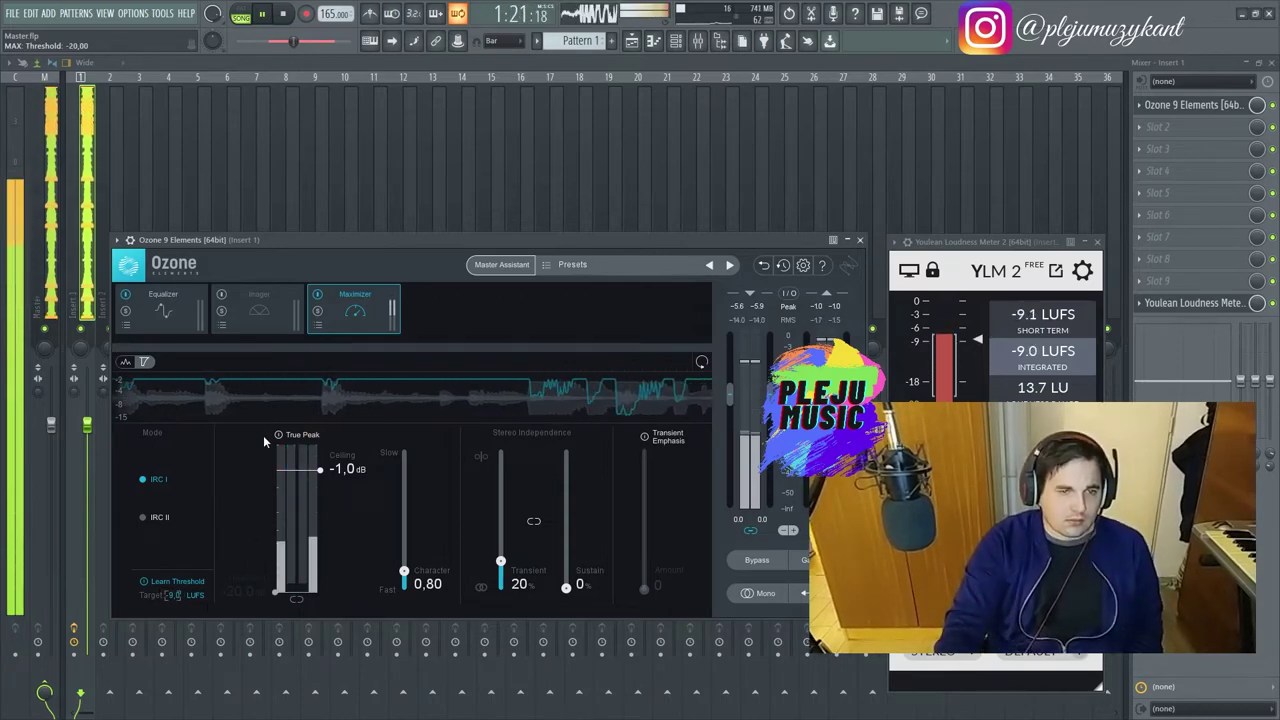
drag(318, 469, 318, 487)
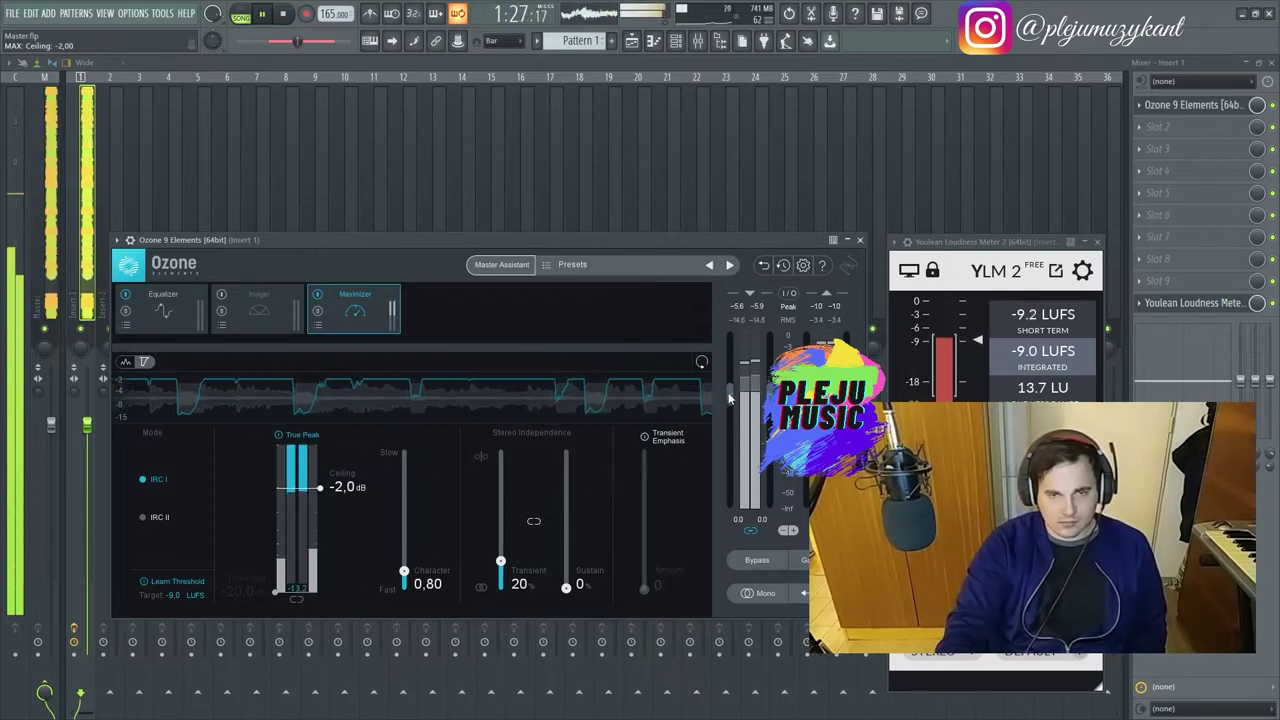
Lower Ozone's input gain to -3.4 dB and turn on Transient Emphasis with an amount of 6.
drag(728, 392, 729, 406)
click(644, 437)
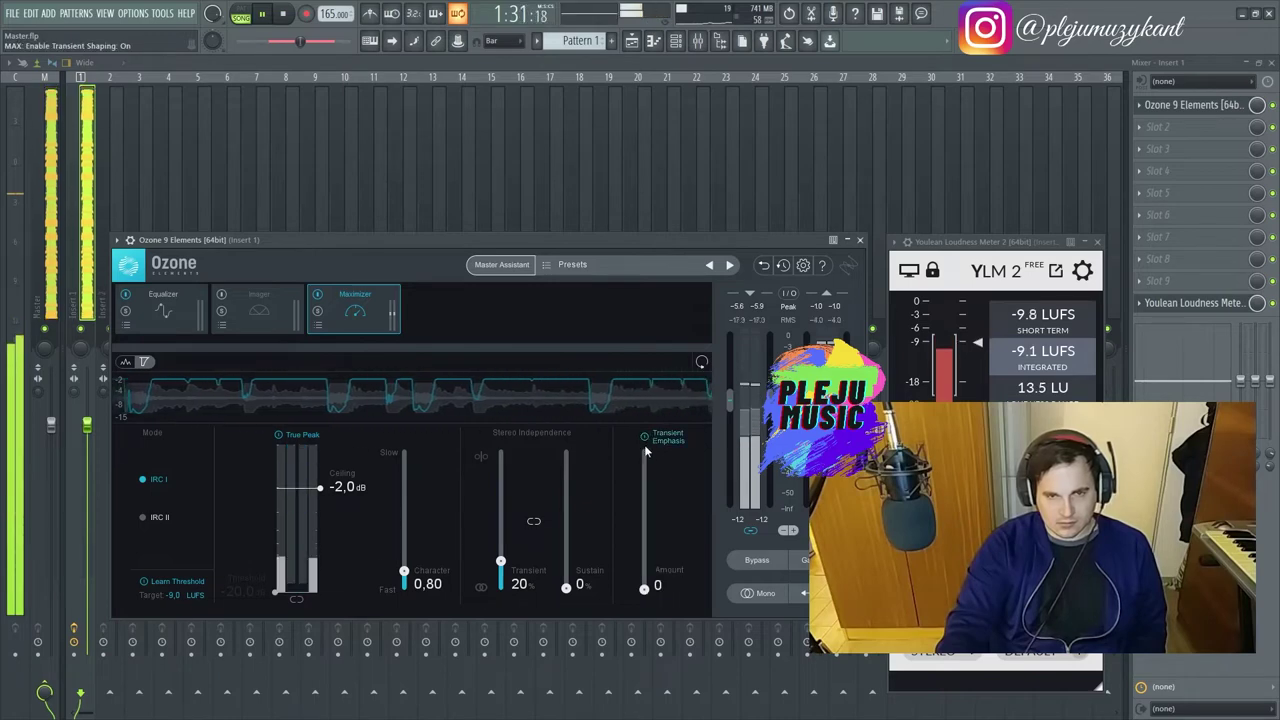
drag(644, 588, 645, 587)
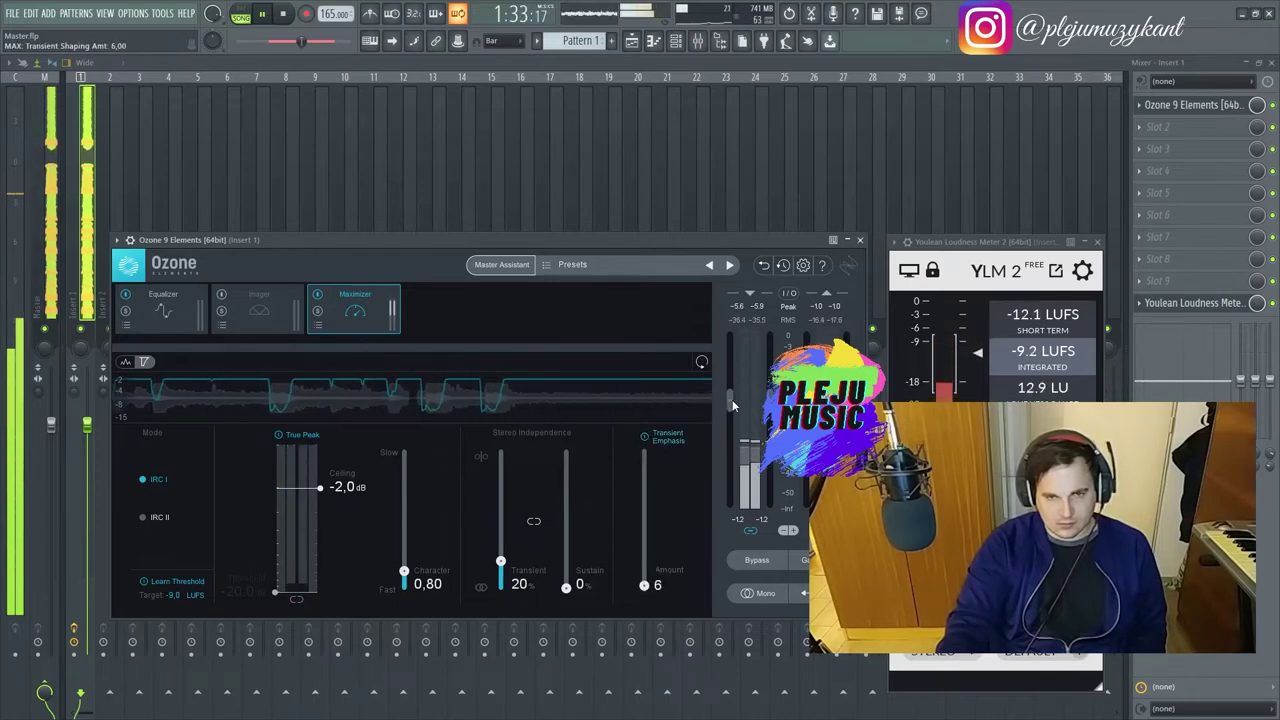
drag(730, 398, 723, 406)
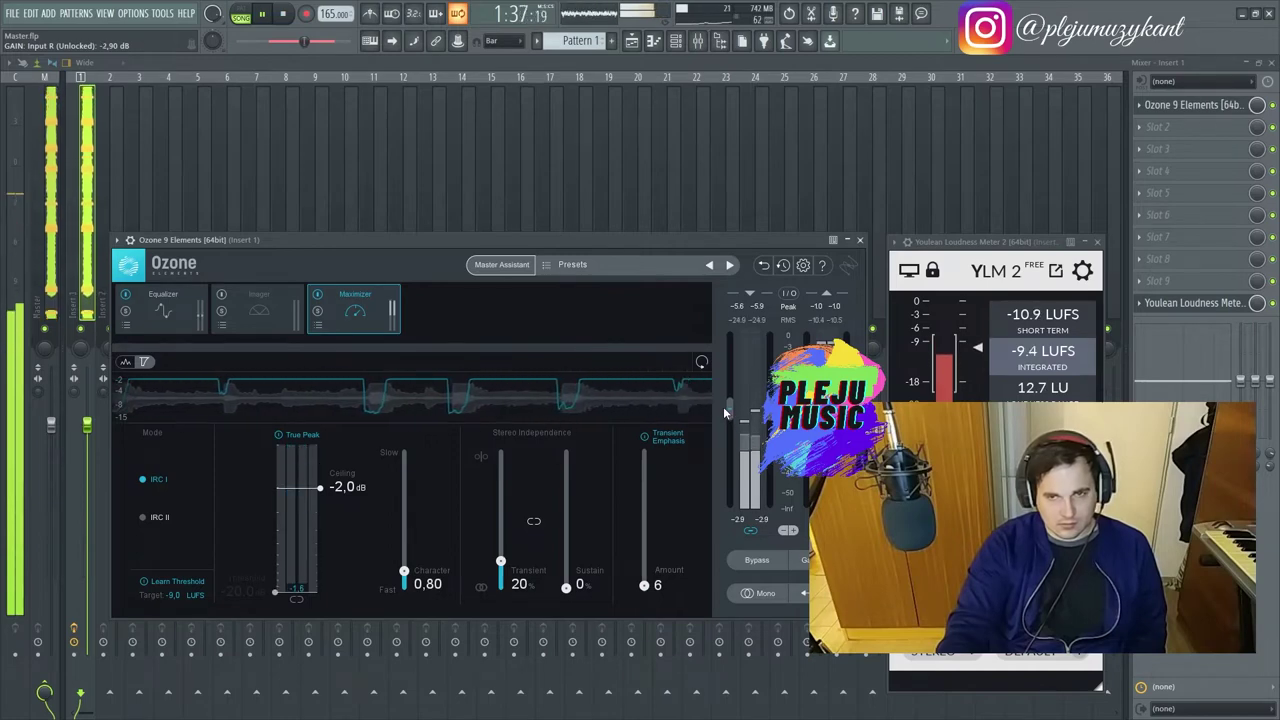
drag(723, 406, 730, 417)
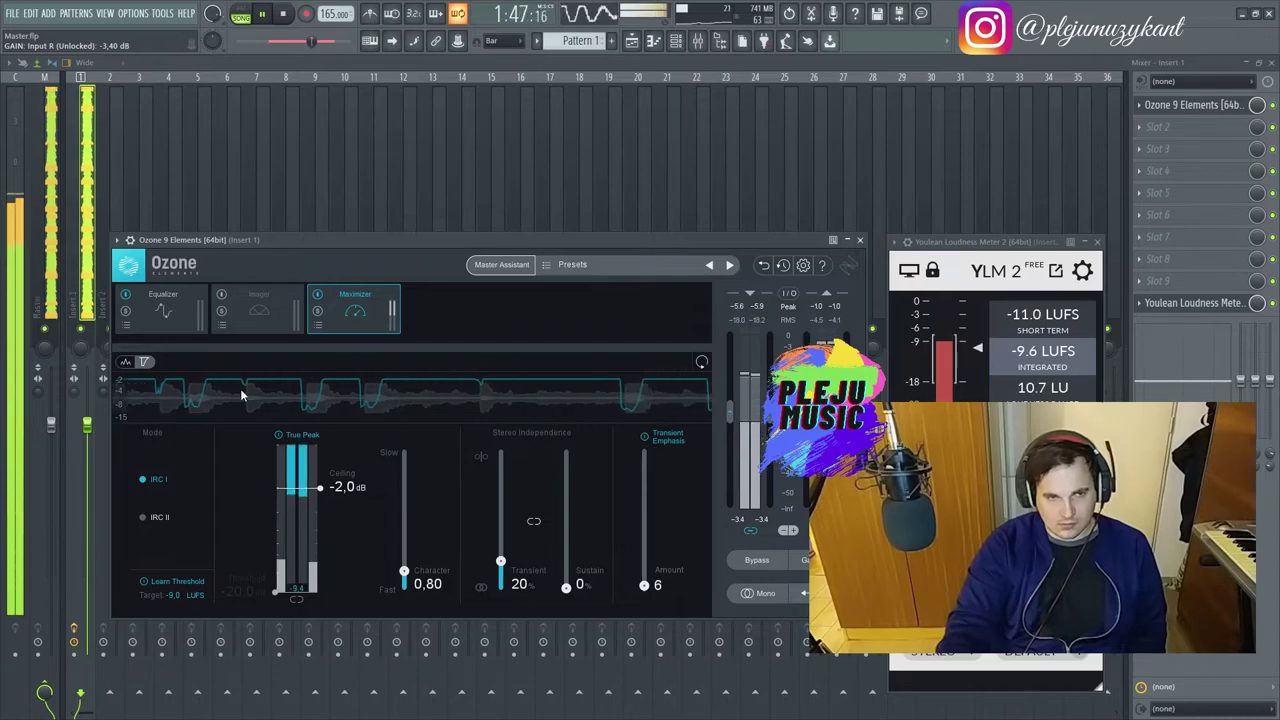
Pull the Equalizer's low shelf band down to about -0.6 dB.
click(155, 298)
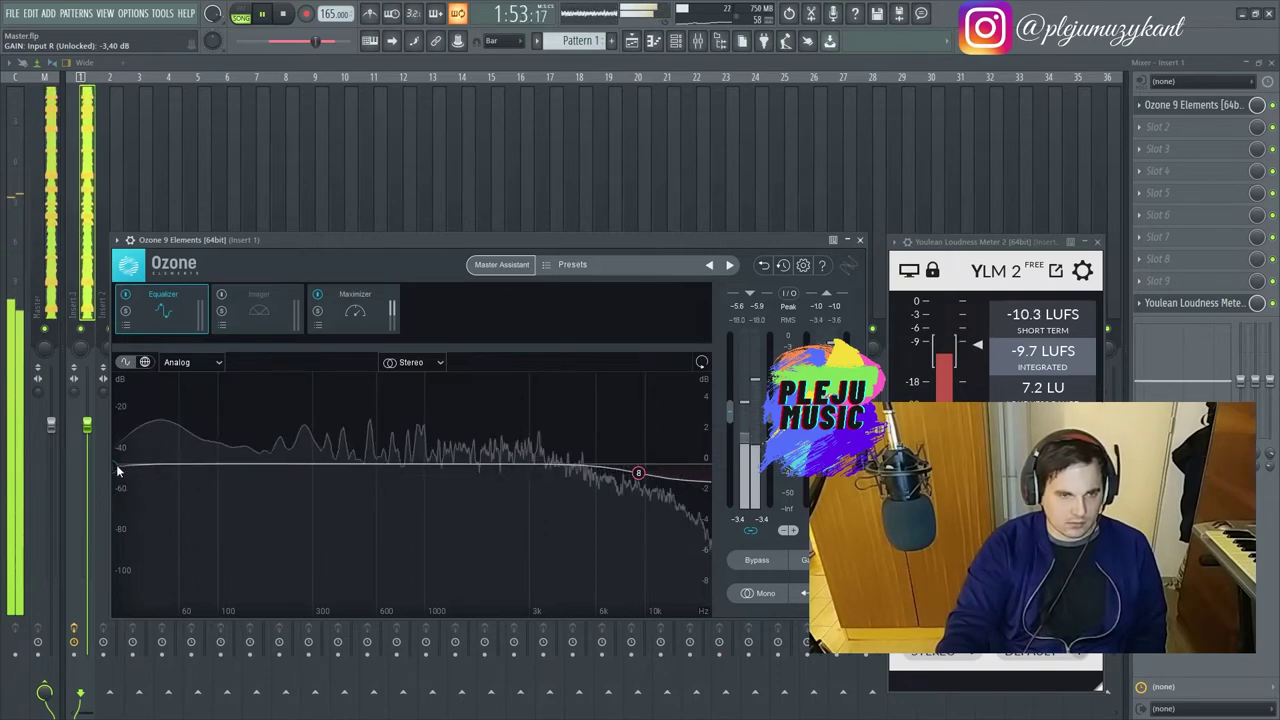
drag(116, 467, 119, 476)
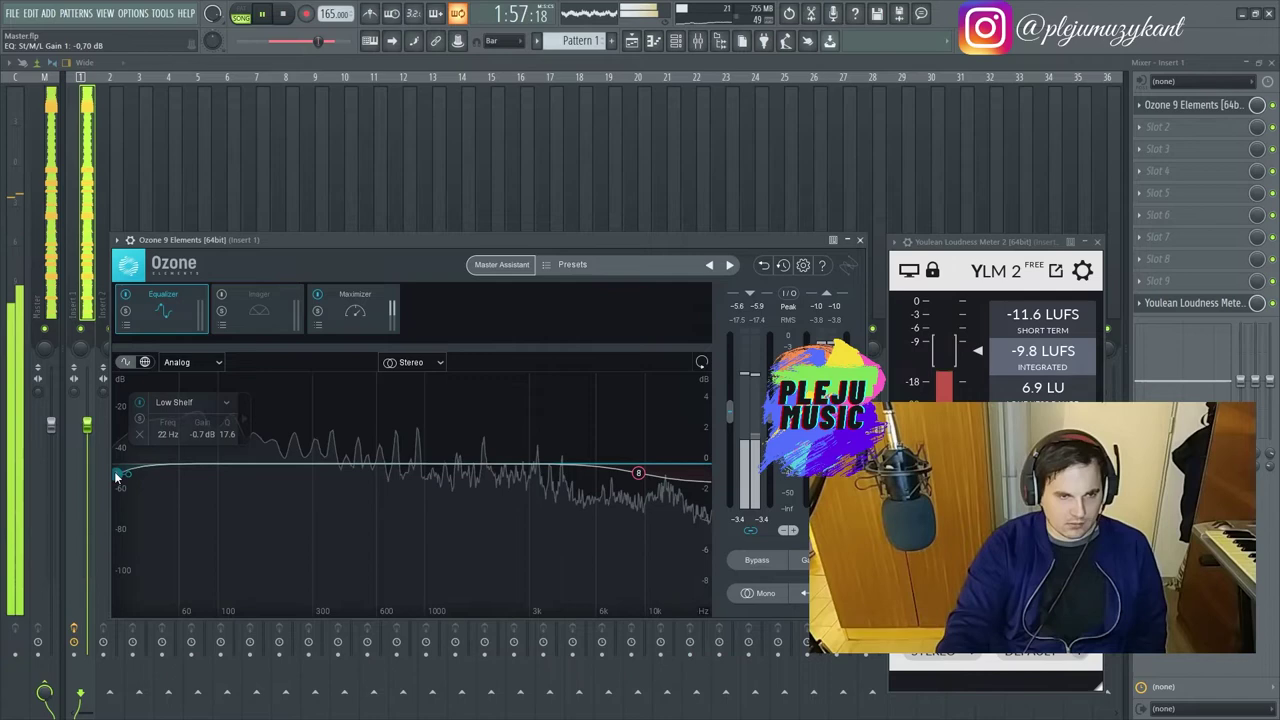
Turn off Transient Emphasis in the Maximizer and lower Ozone's input gain to -5.0 dB.
click(352, 310)
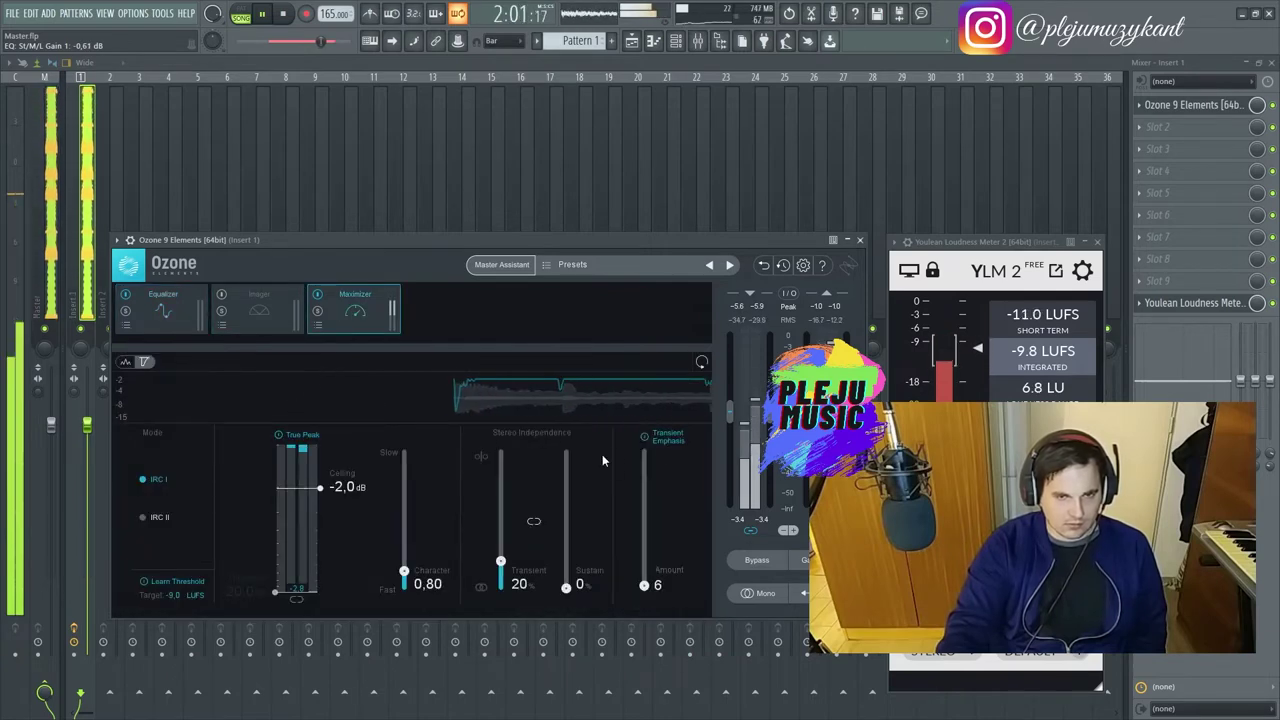
click(644, 436)
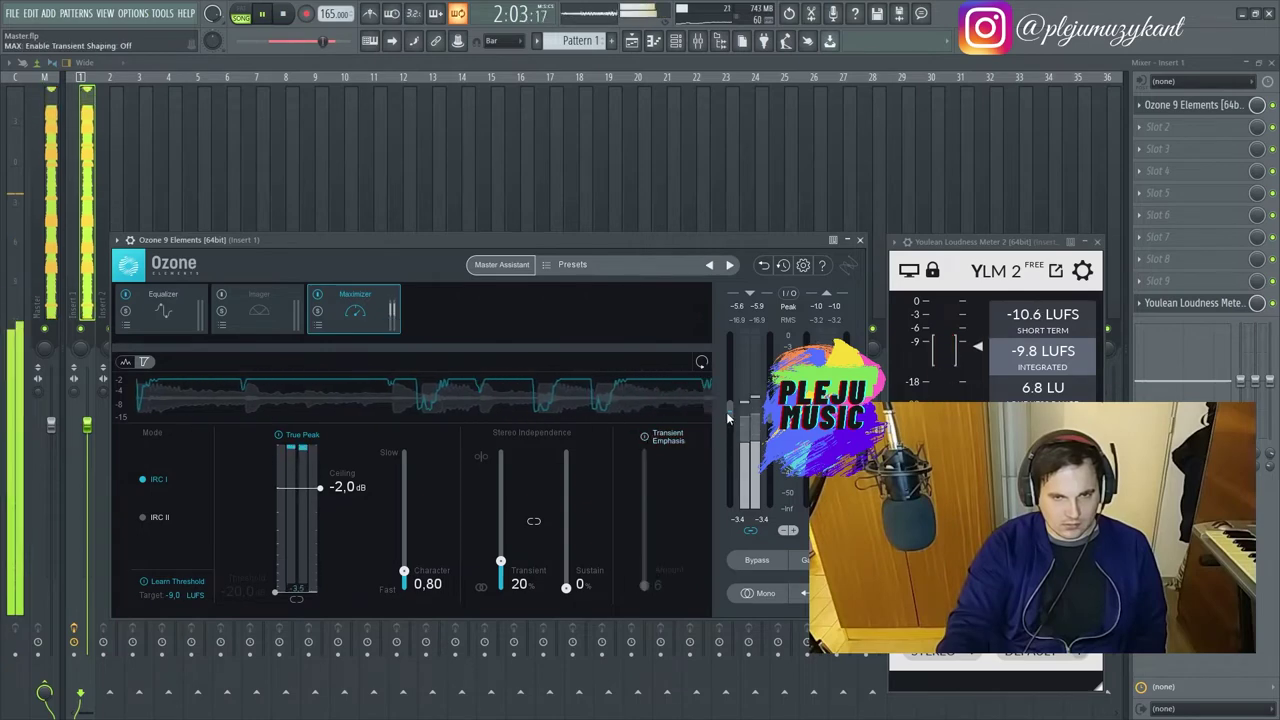
drag(730, 410, 730, 420)
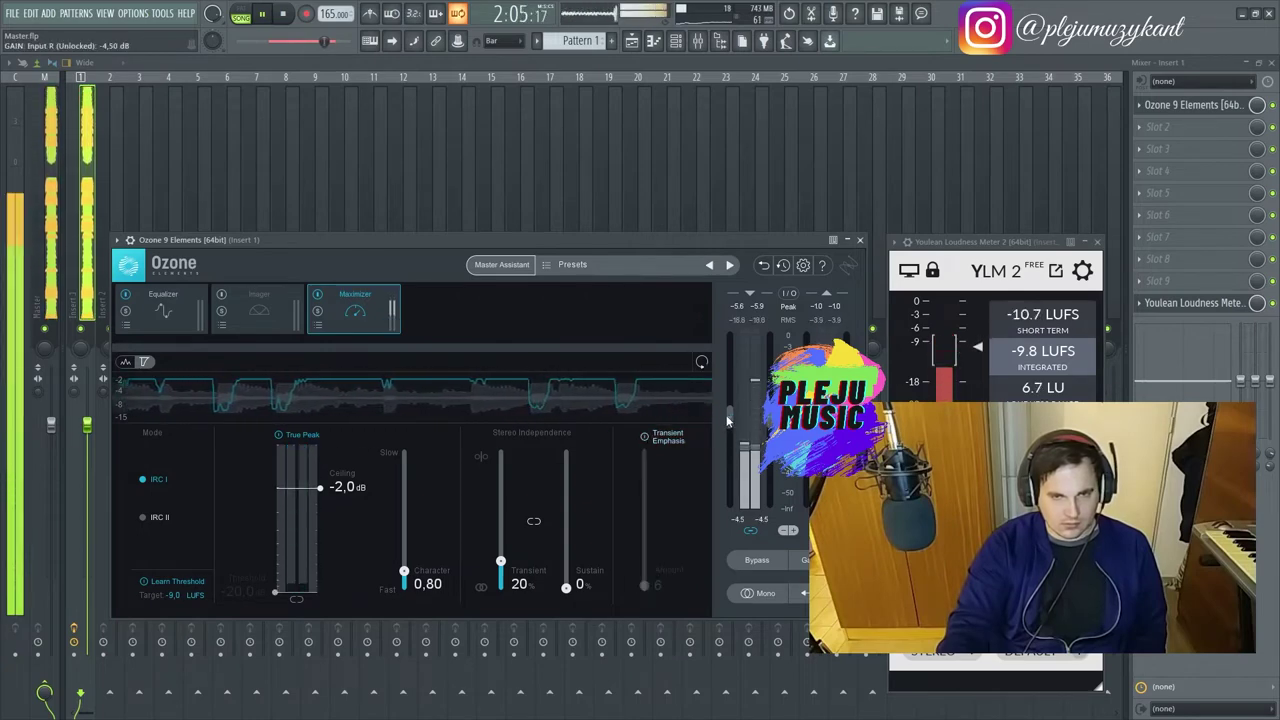
drag(728, 420, 731, 422)
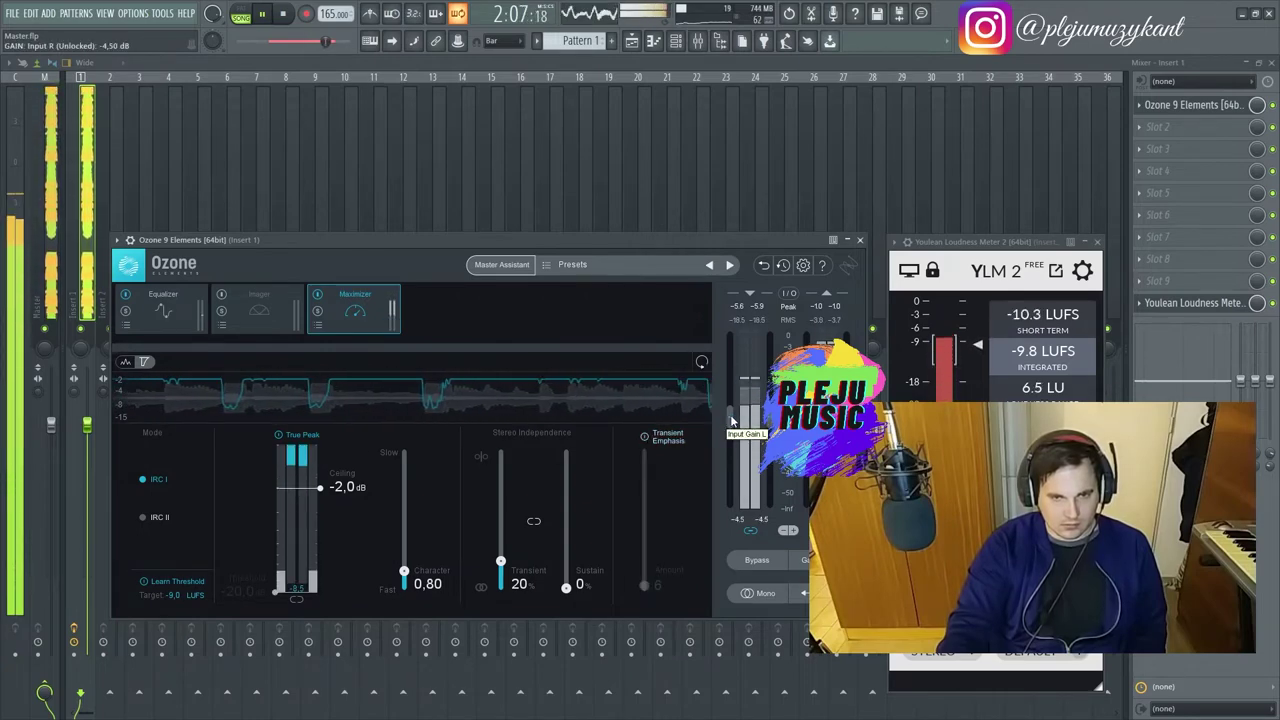
scroll(730, 420, down, 4)
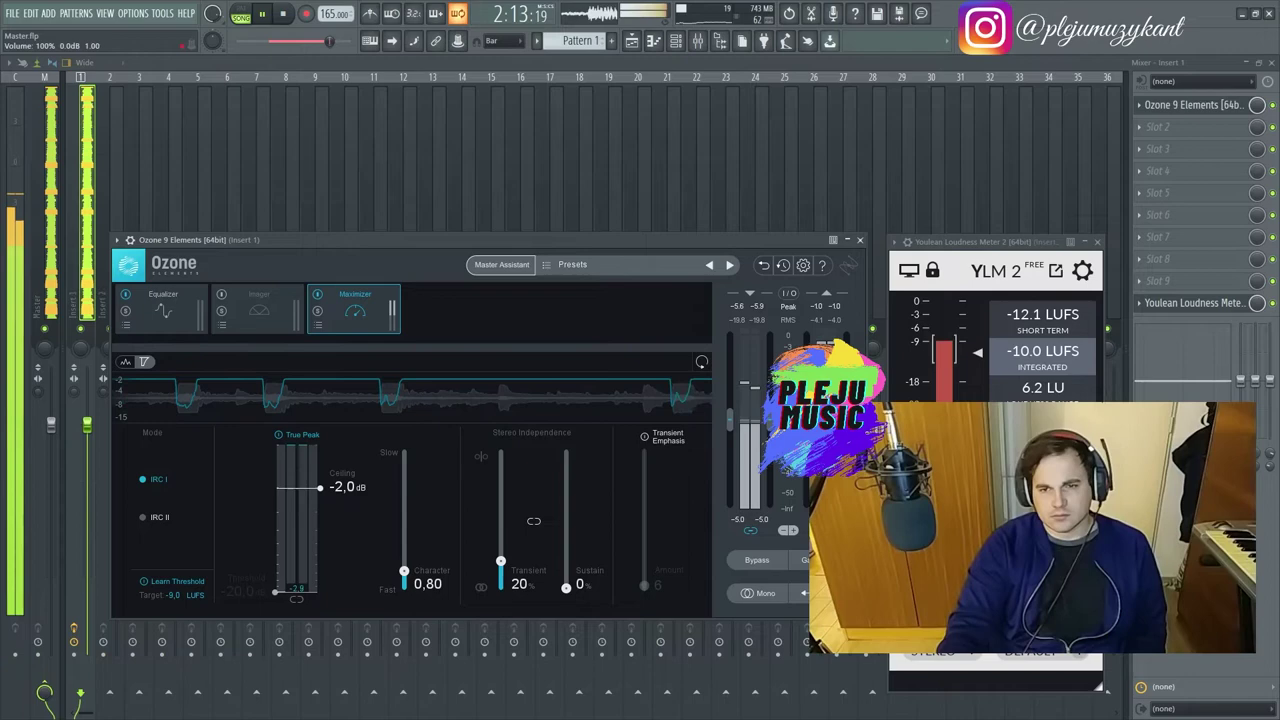
Reset the Youlean loudness measurement and detach the Ozone 9 Elements window so it stays above the other windows.
click(1080, 652)
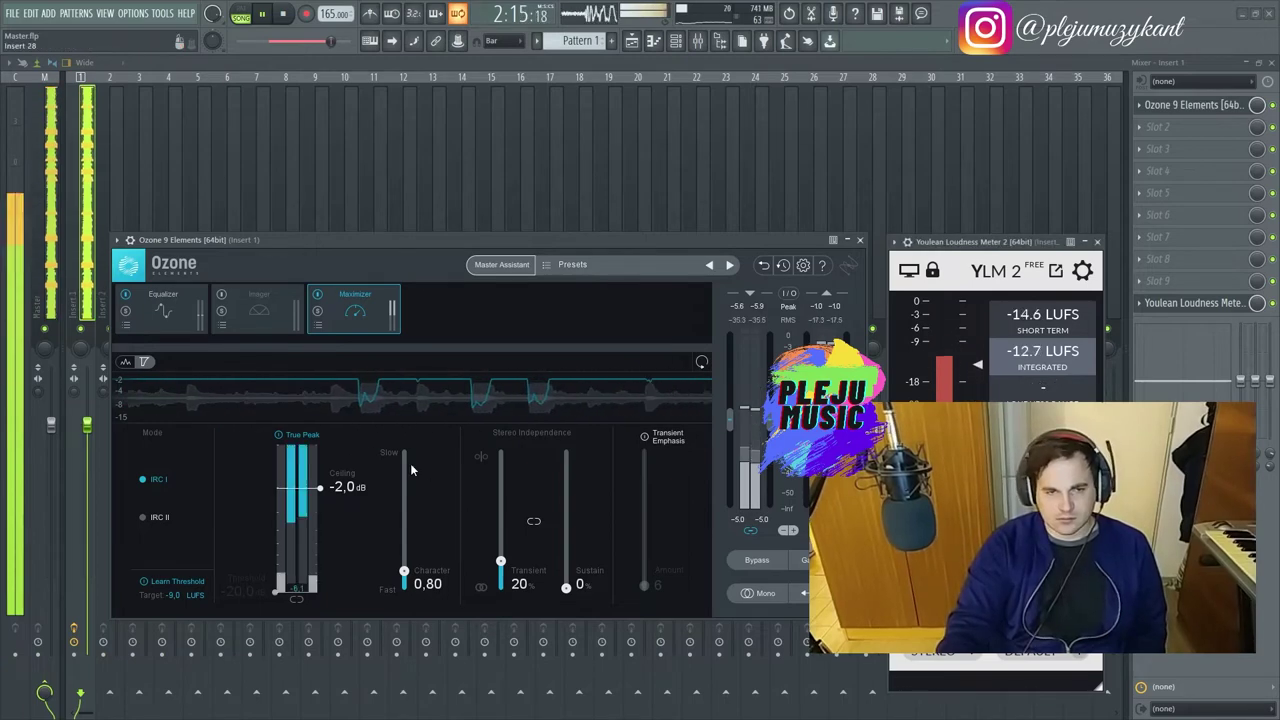
click(117, 240)
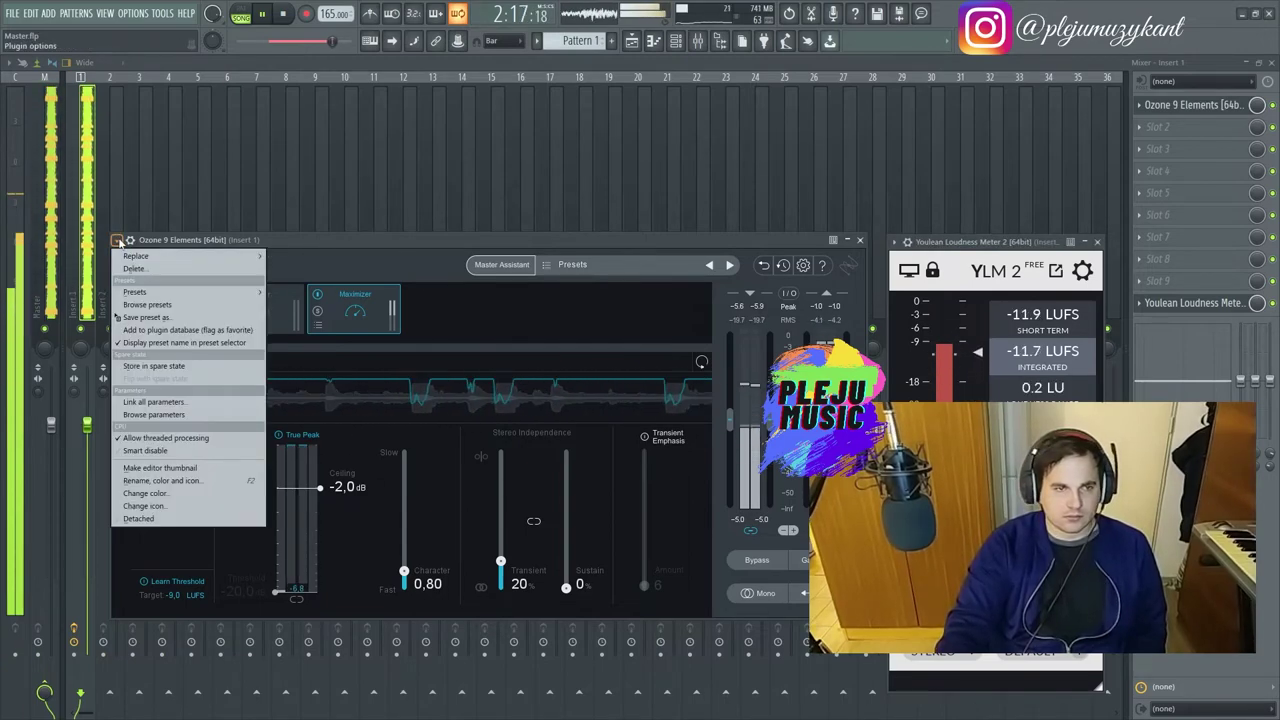
click(136, 518)
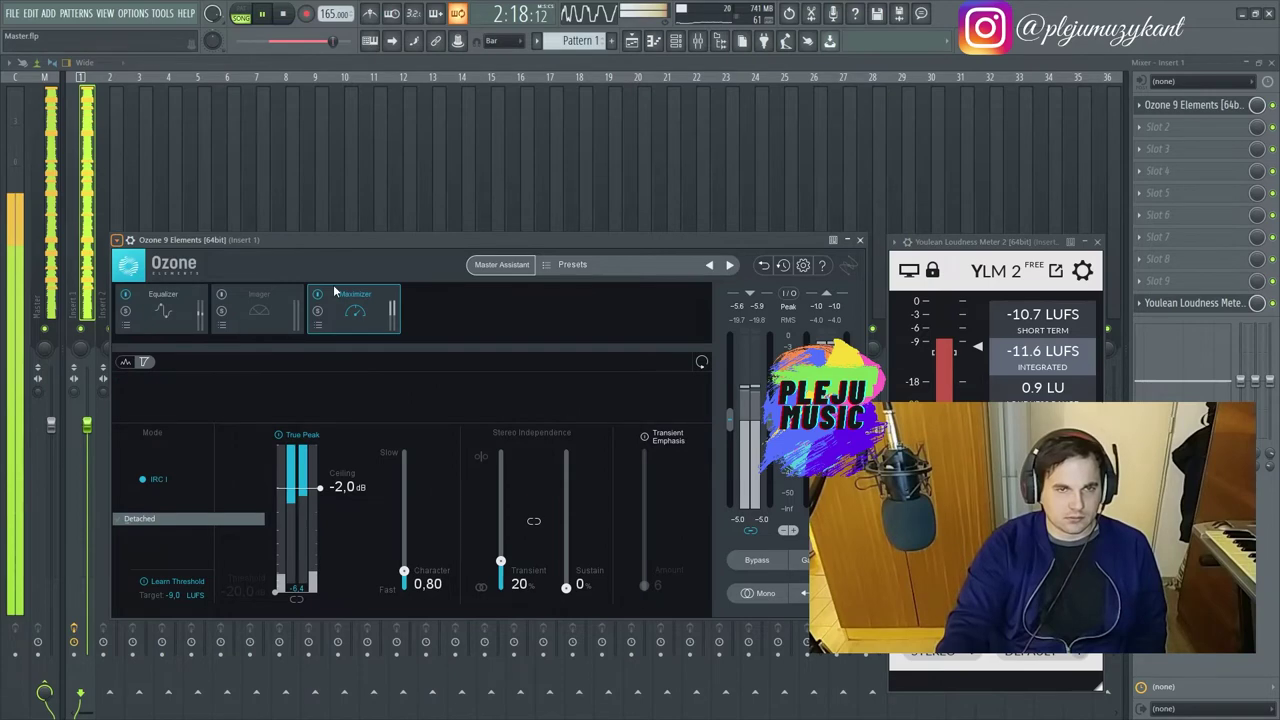
Bring up the playlist, select the kare konie mix from bar 41 to about bar 46 and play that range.
click(630, 42)
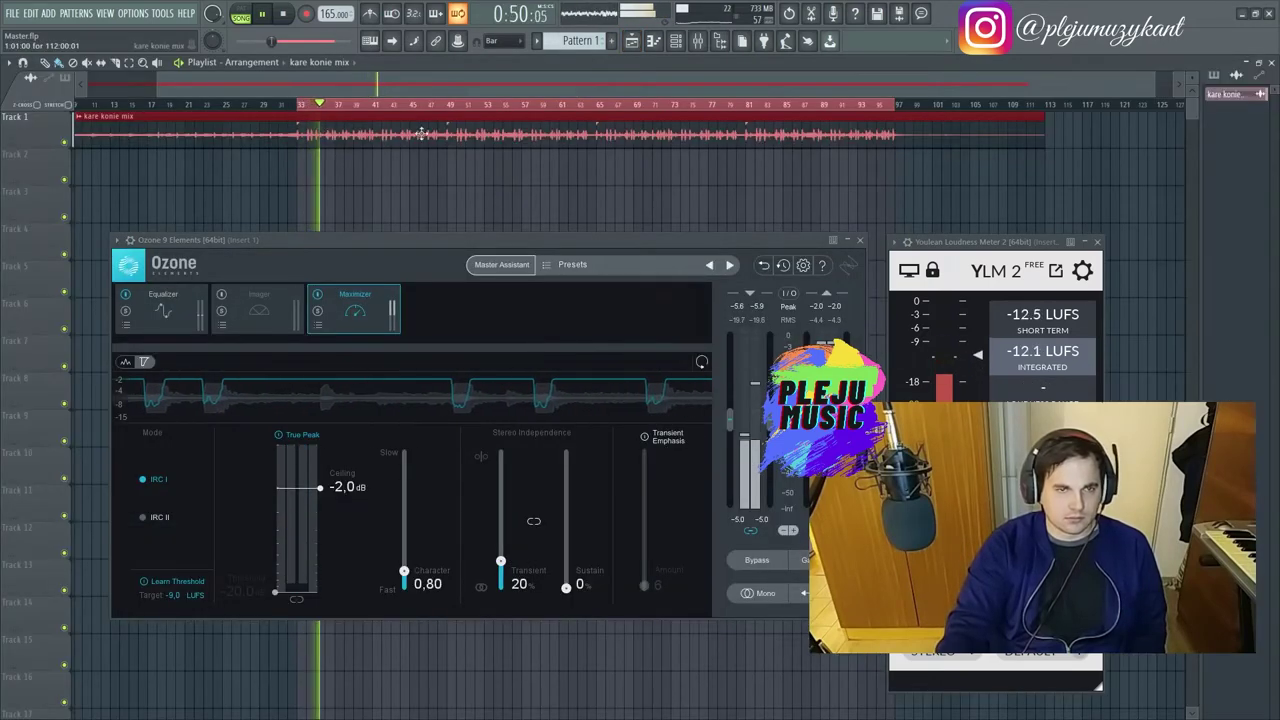
drag(372, 104, 414, 105)
key(space)
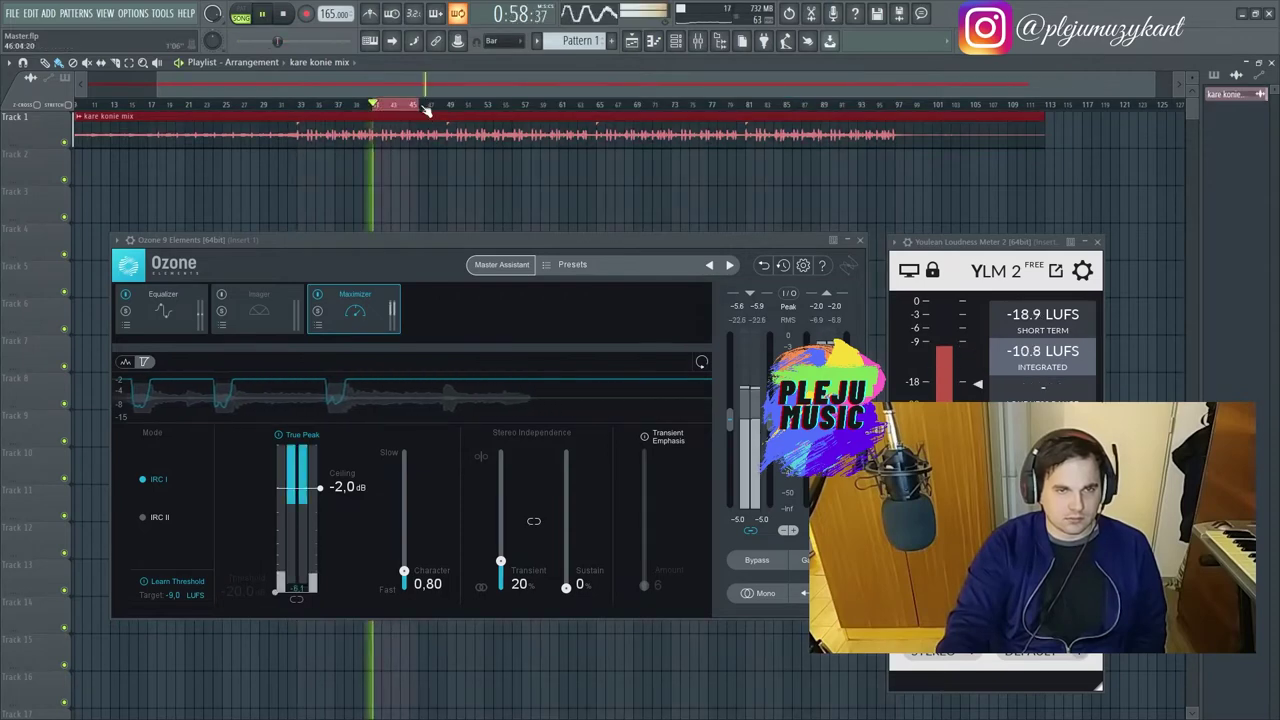
Select bars 49 to 57 of the kare konie mix in the playlist and play that range.
click(428, 106)
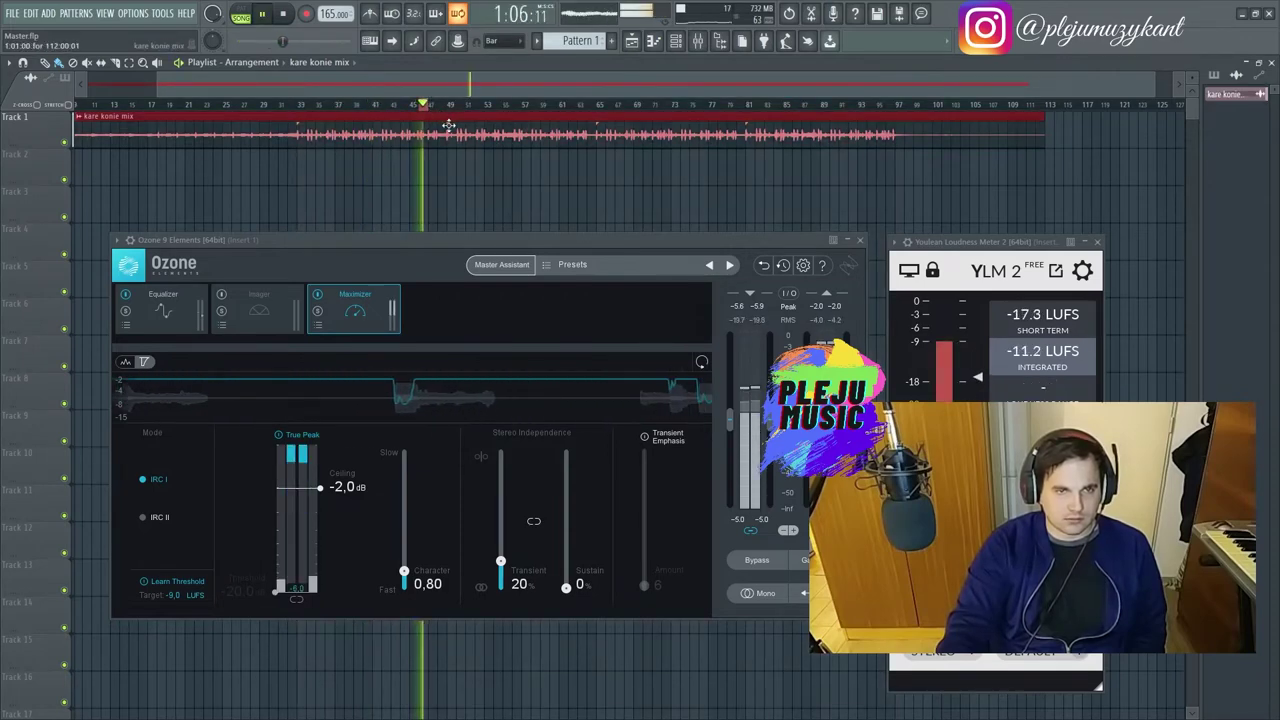
click(450, 106)
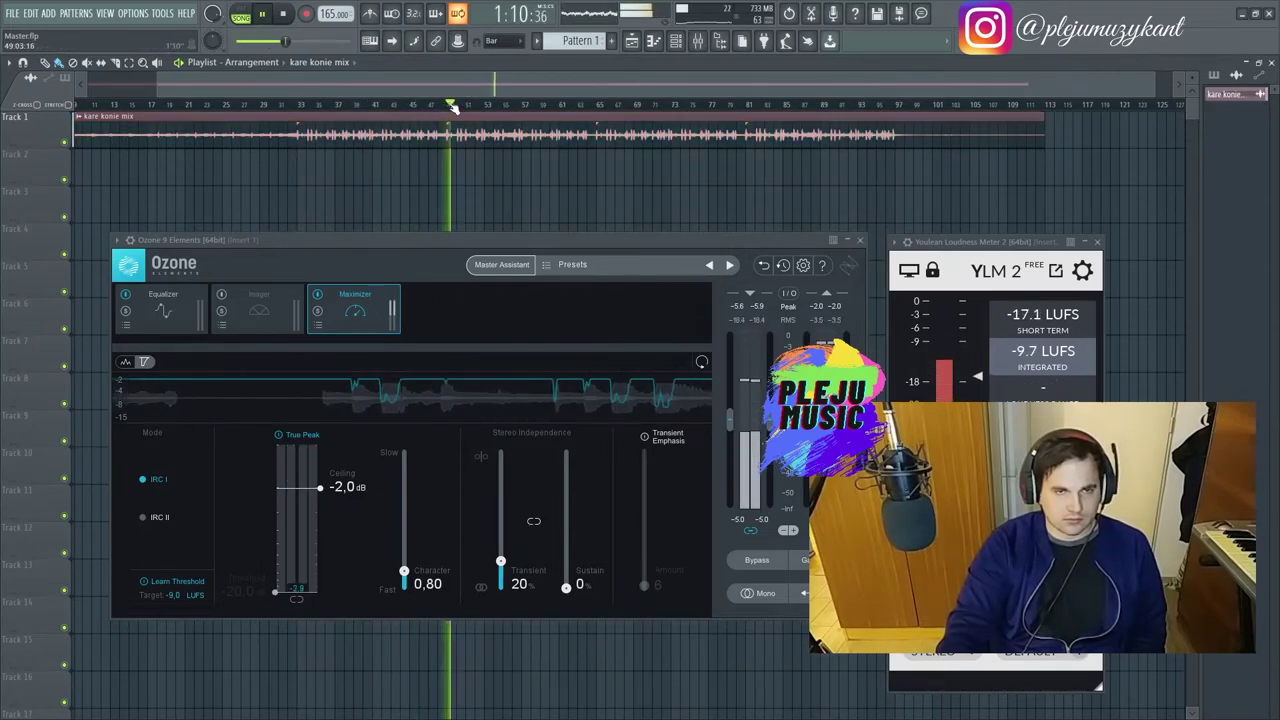
drag(466, 106, 522, 106)
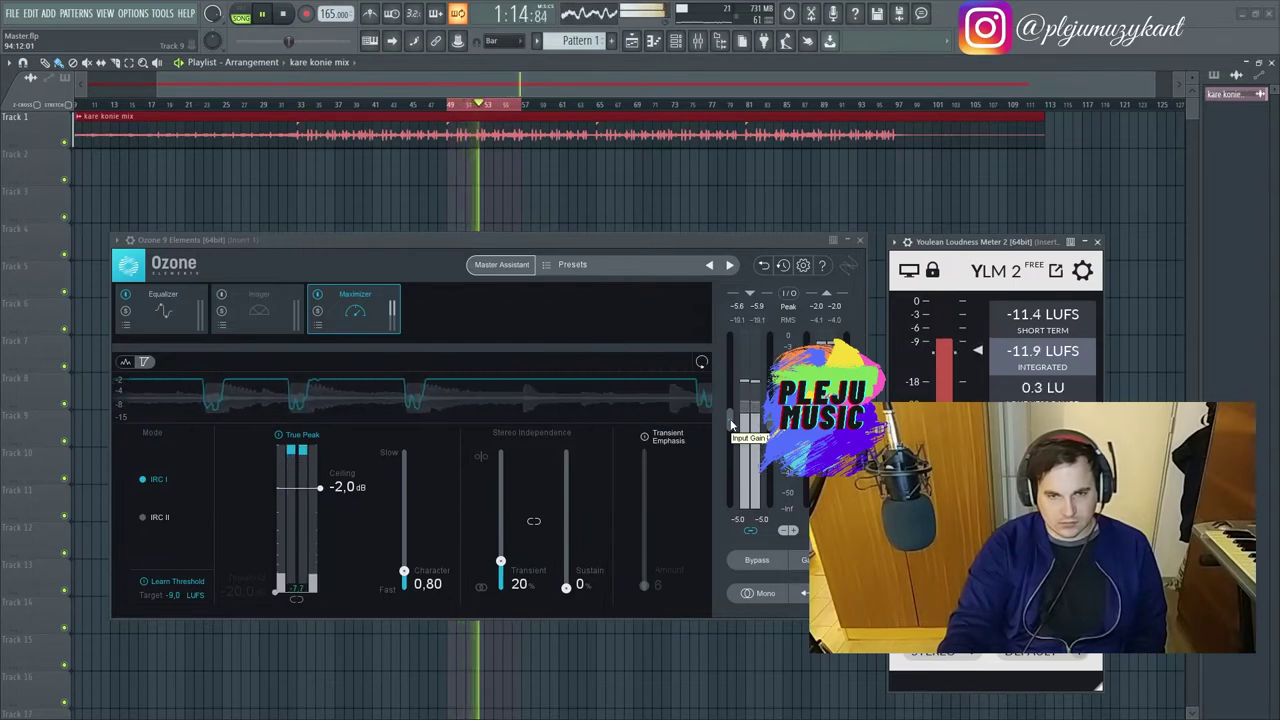
Lower Ozone's input gain to -5.8 dB and look through its Equalizer, Imager and Maximizer modules.
drag(730, 424, 731, 429)
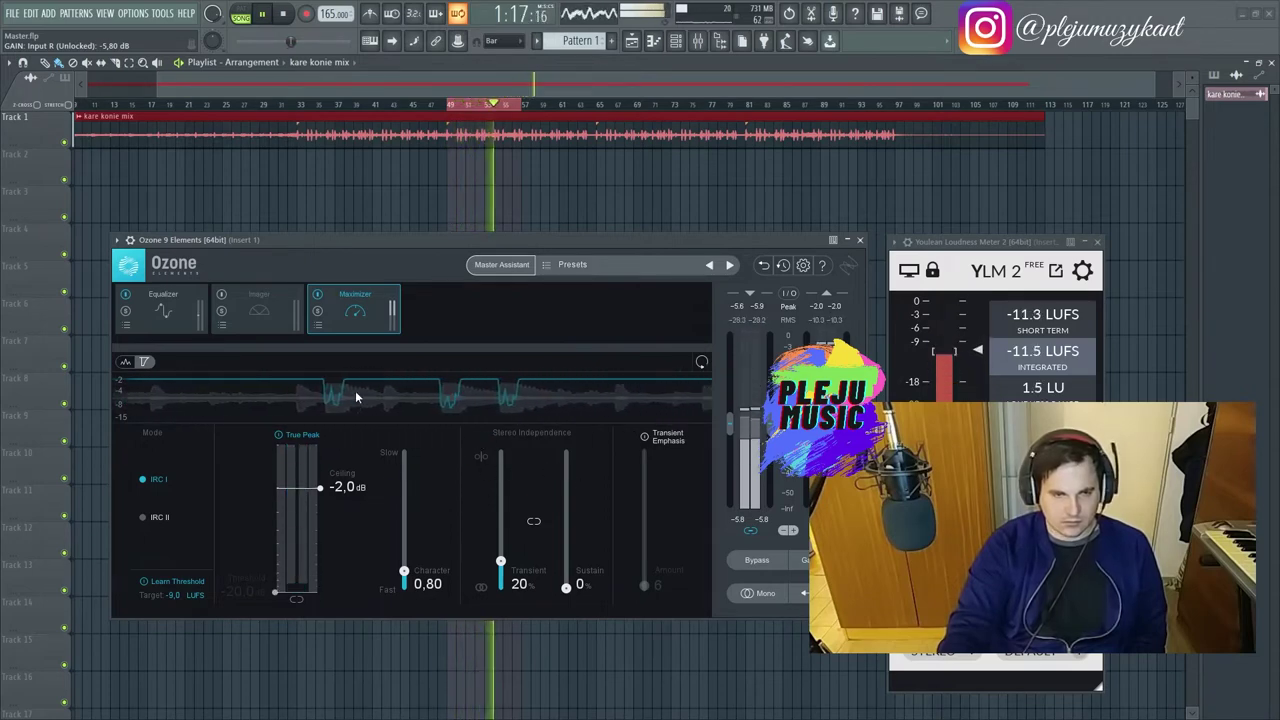
click(157, 310)
click(270, 310)
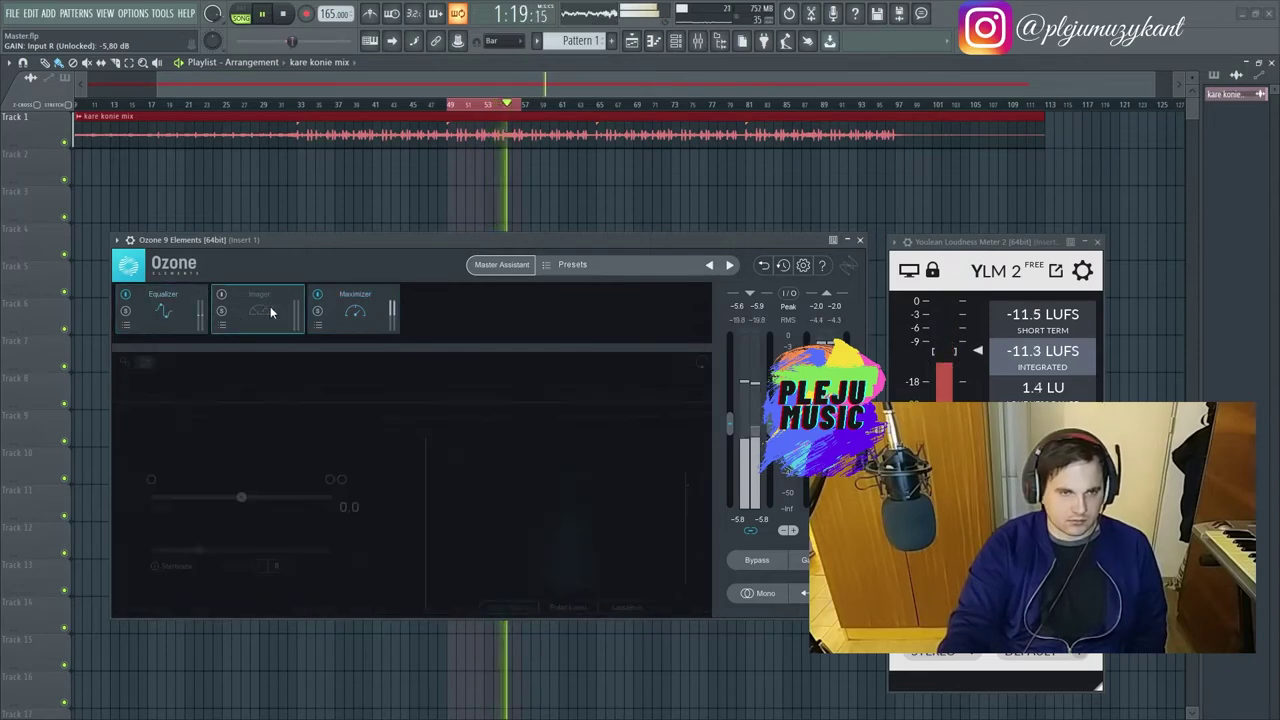
click(358, 312)
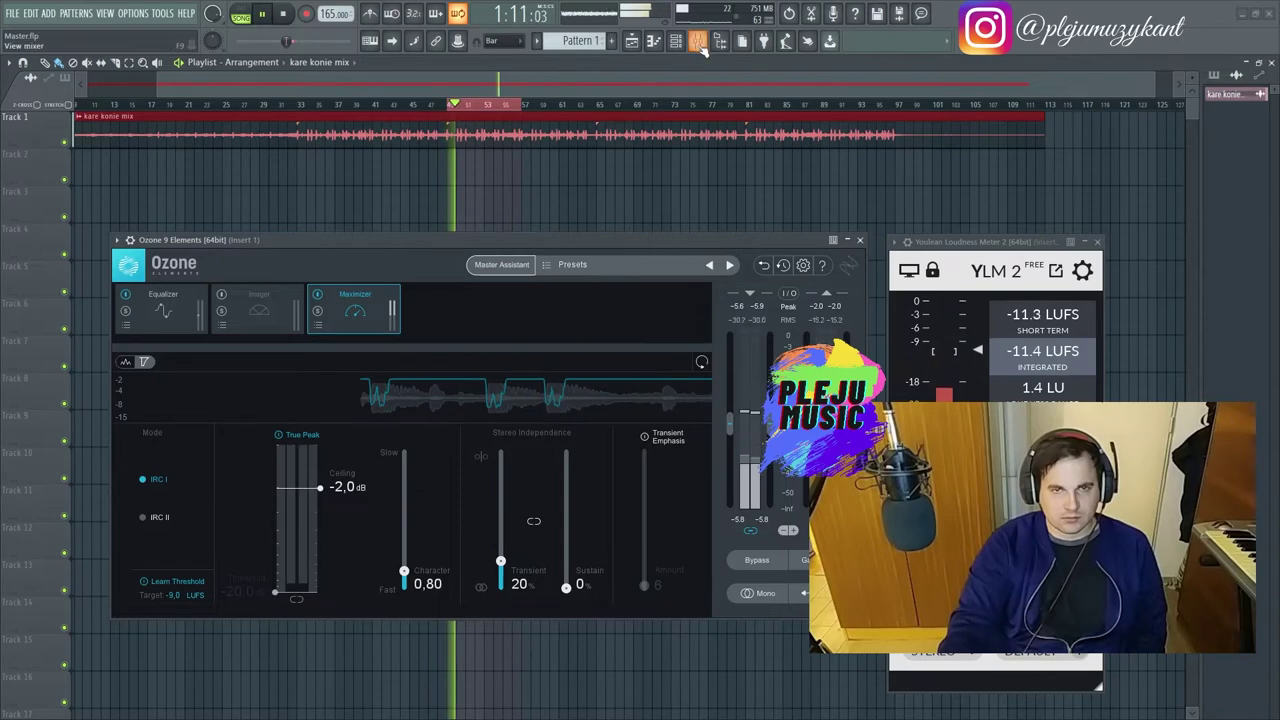
Stop playback and move Ozone 9 Elements down to slot 2 of mixer Insert 1, freeing slot 1.
key(F9)
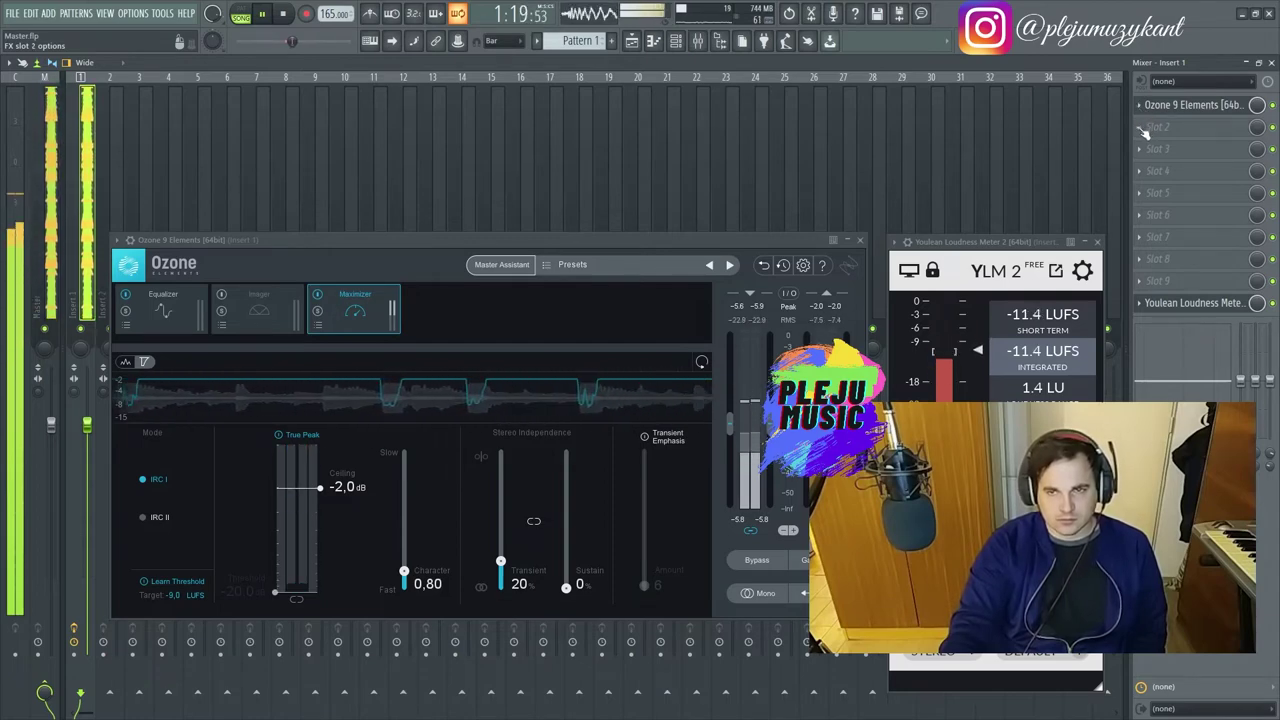
key(space)
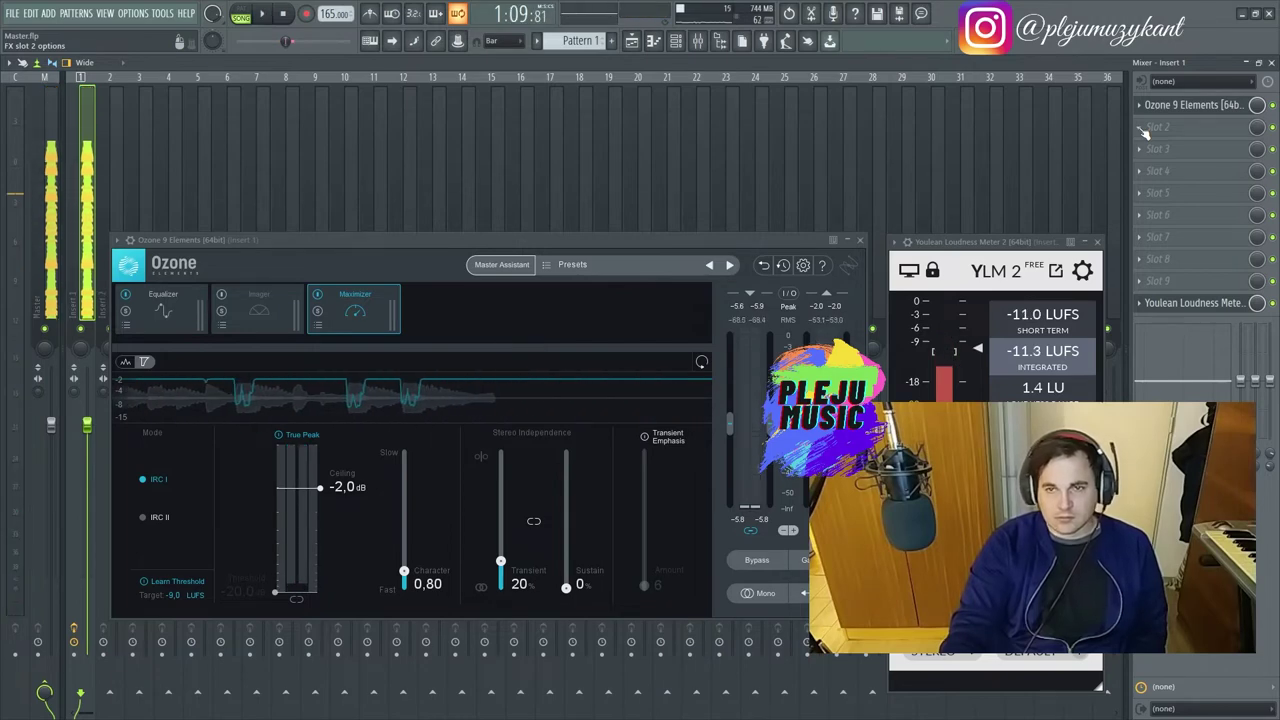
click(1156, 127)
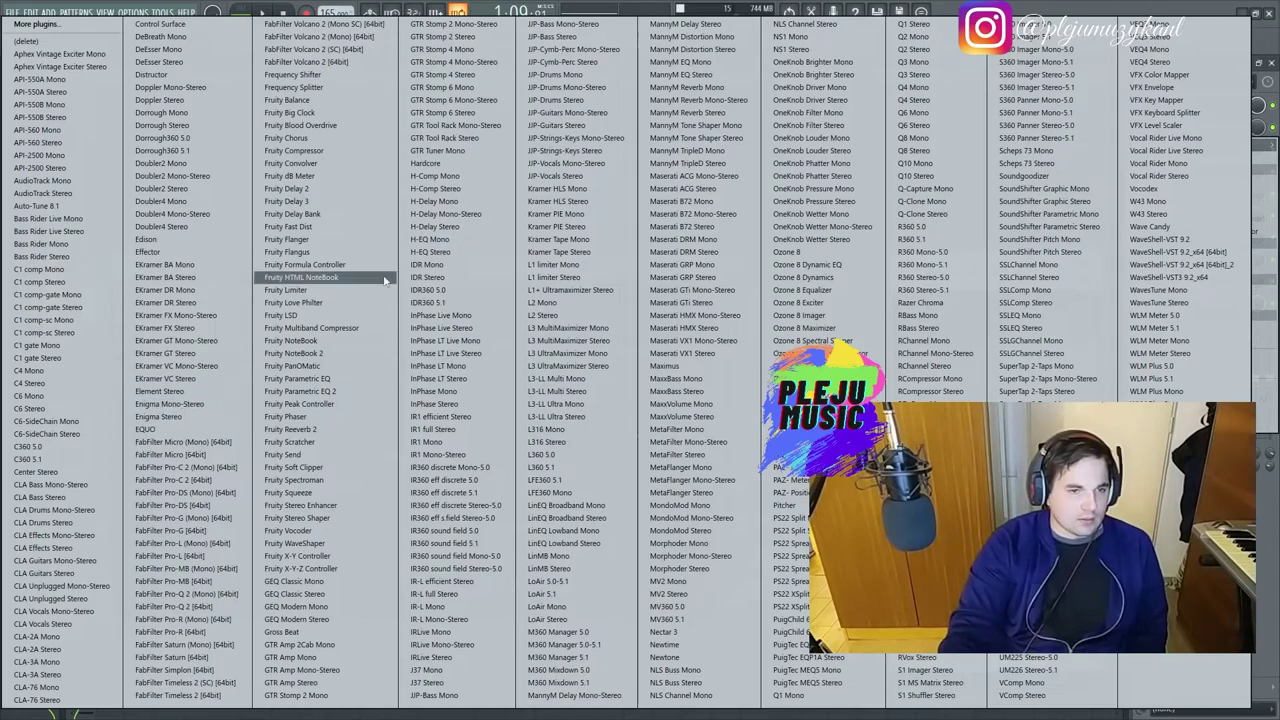
click(946, 6)
click(1139, 107)
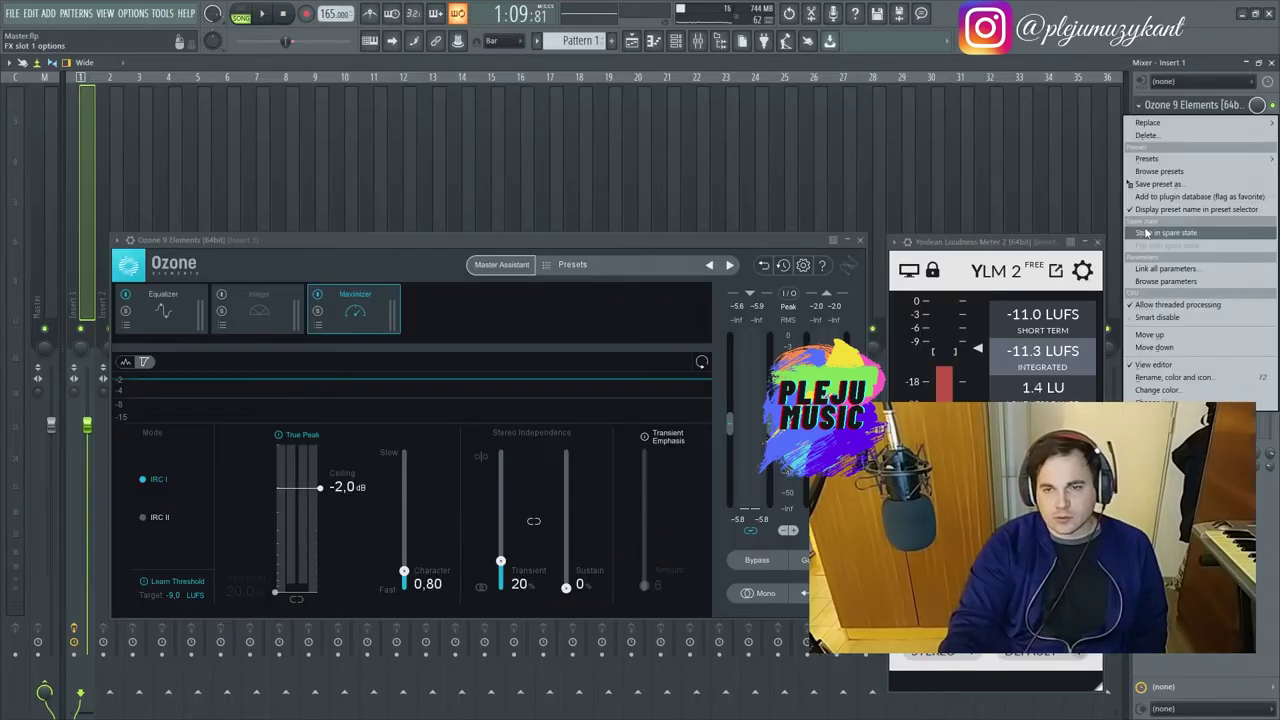
click(1155, 347)
Load Maximus into slot 1 of Insert 1, ahead of Ozone 9 Elements, with the mix playing.
click(1156, 108)
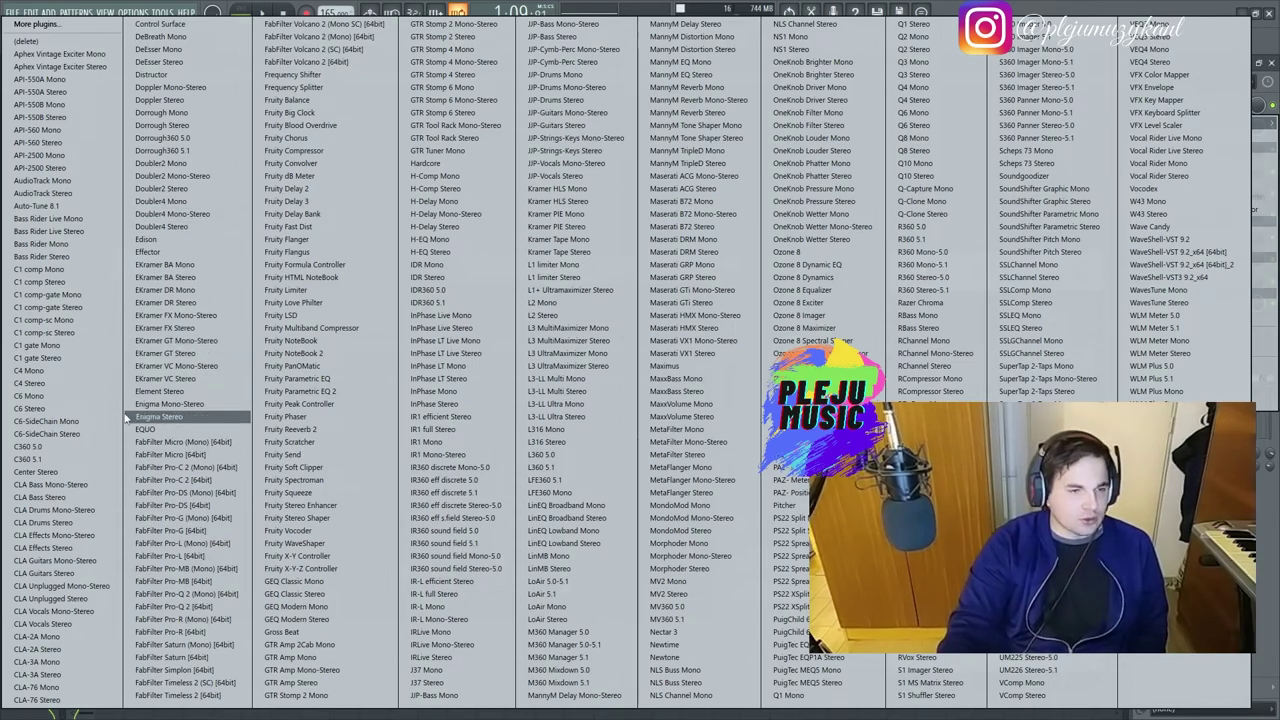
click(690, 7)
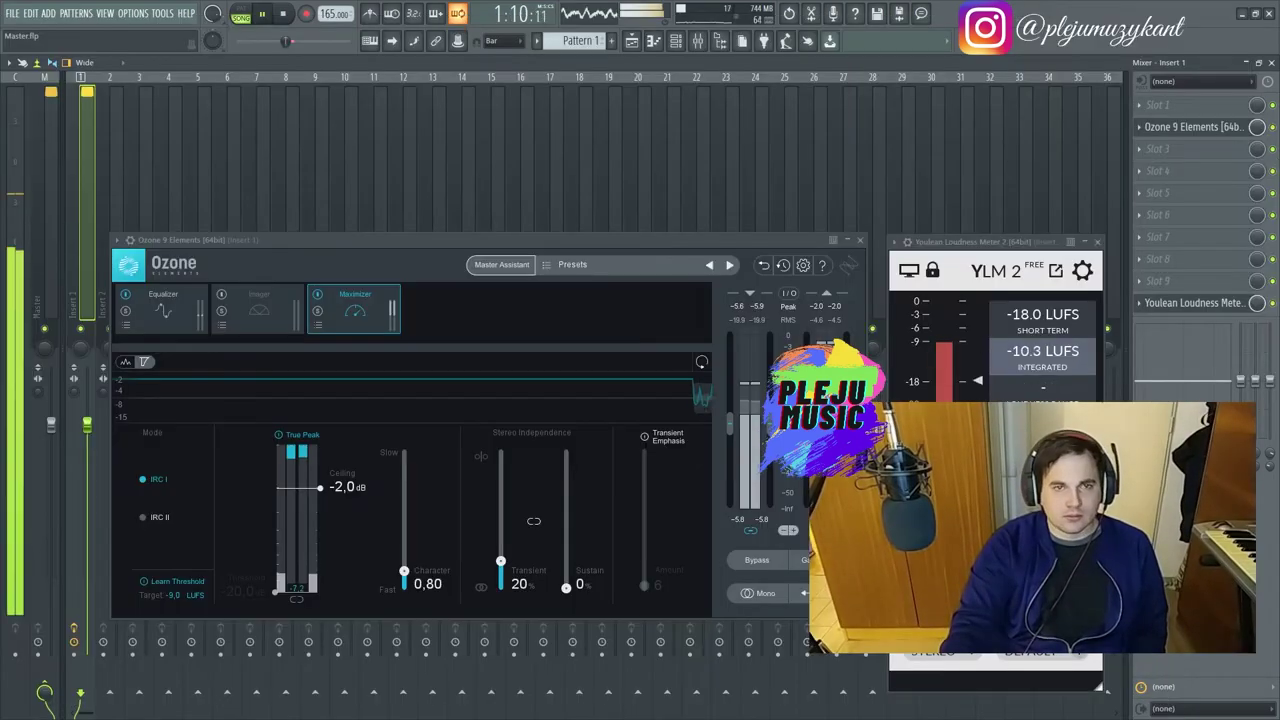
click(1148, 105)
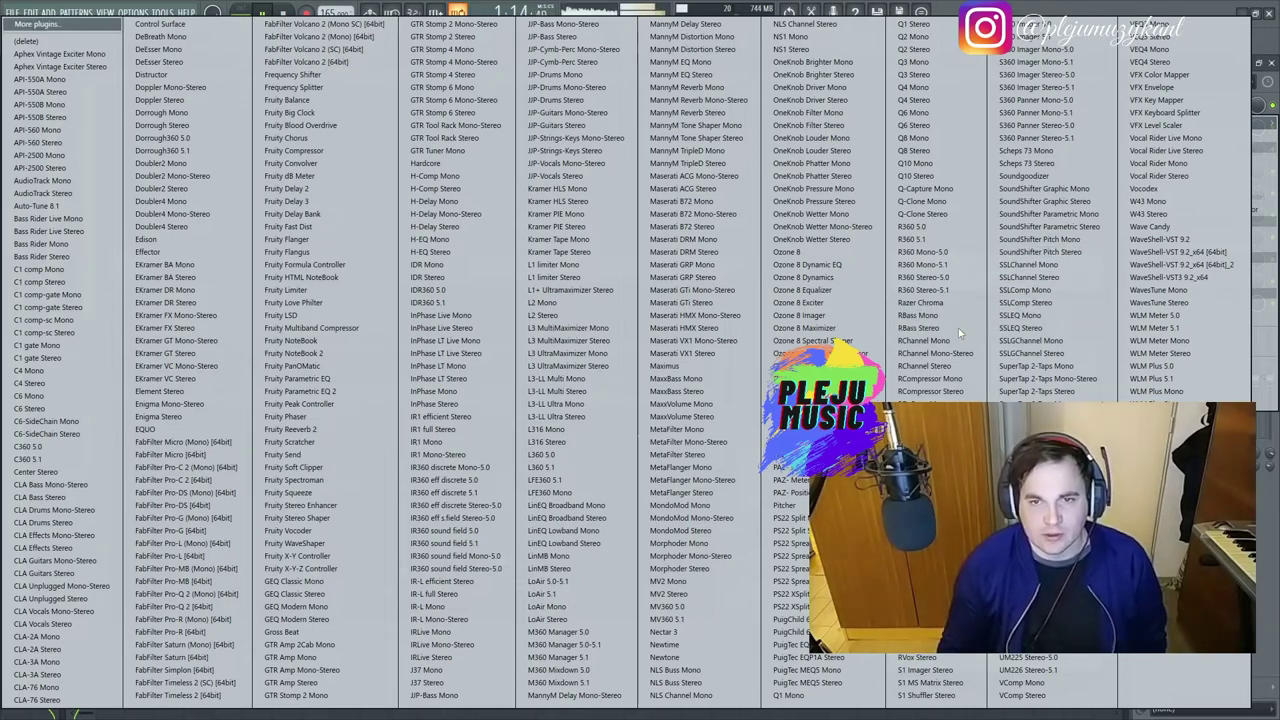
key(m)
key(m)
key(m)
key(m)
key(m)
key(m)
key(m)
scroll(958, 332, down, 20)
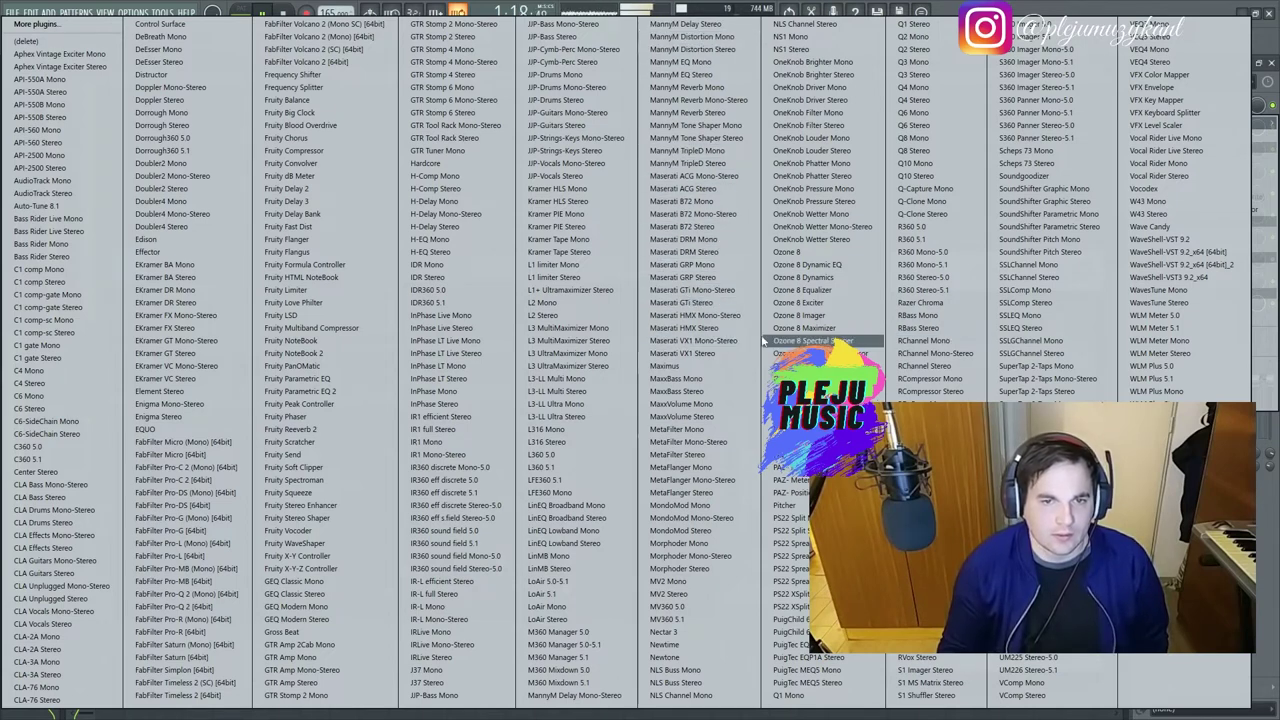
click(700, 366)
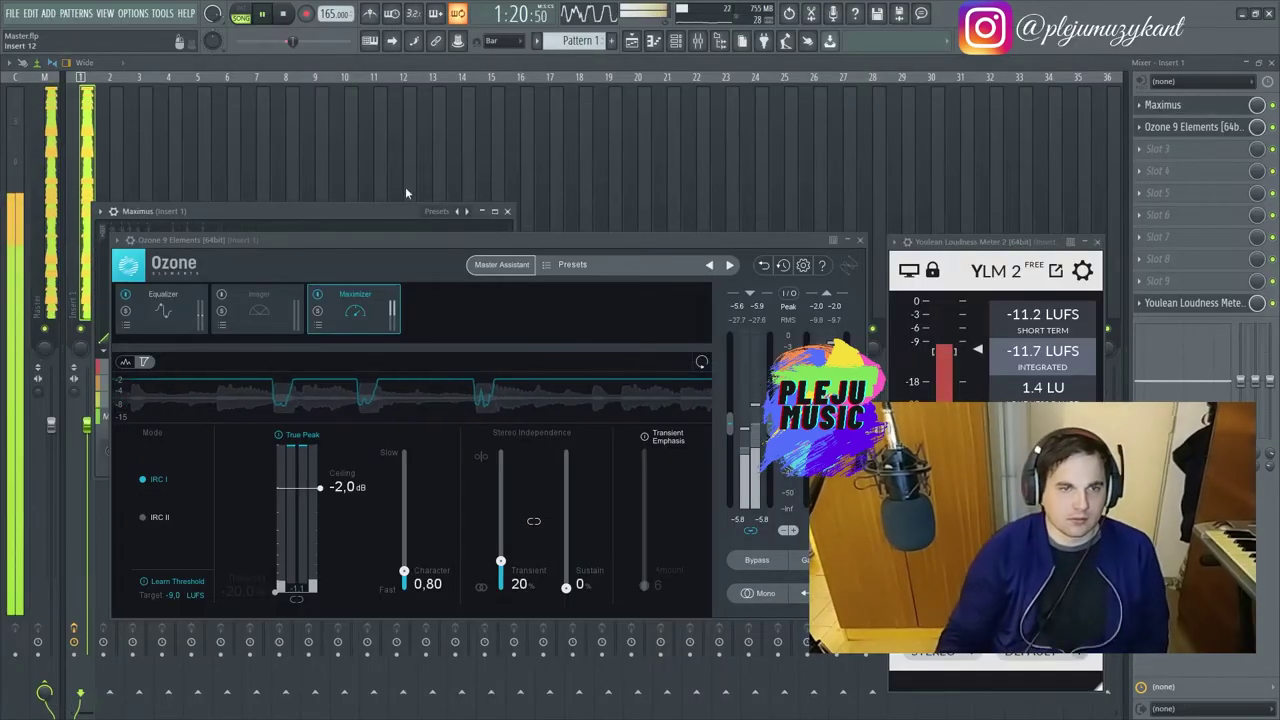
Arrange the plugin windows so that Maximus sits fully visible above Ozone 9 Elements.
drag(376, 208, 551, 89)
drag(455, 240, 441, 377)
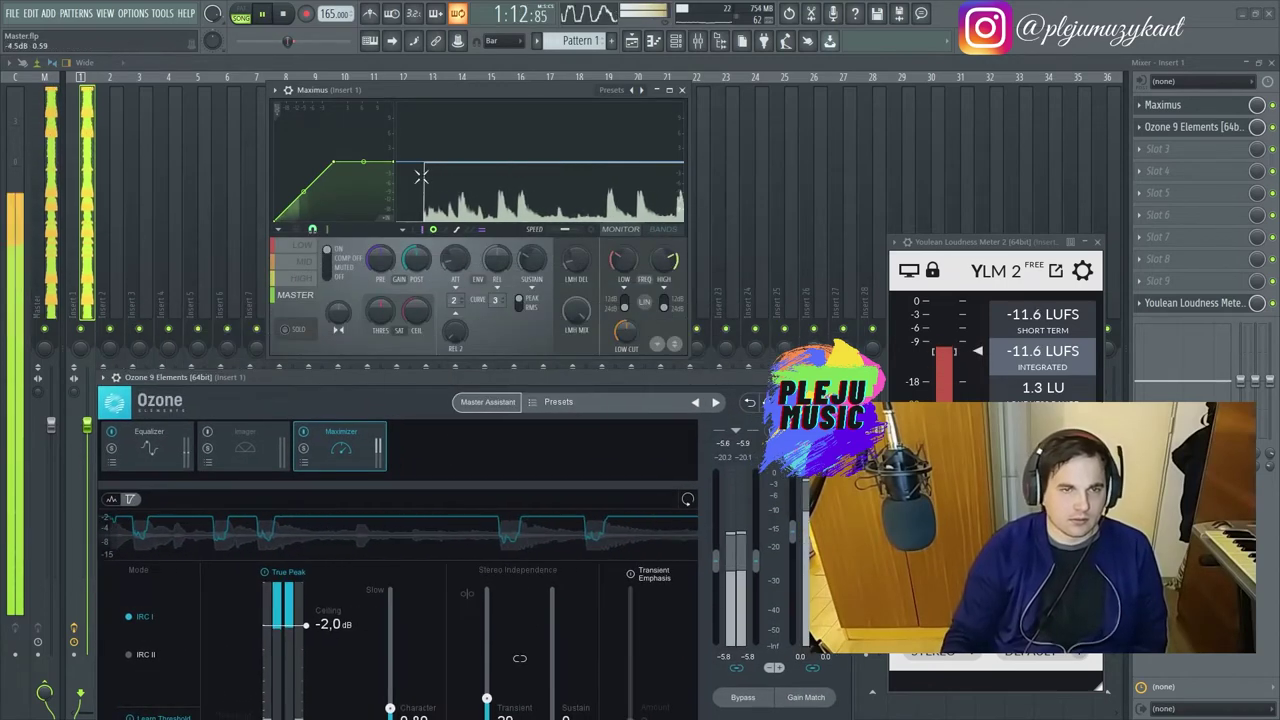
drag(398, 86, 396, 99)
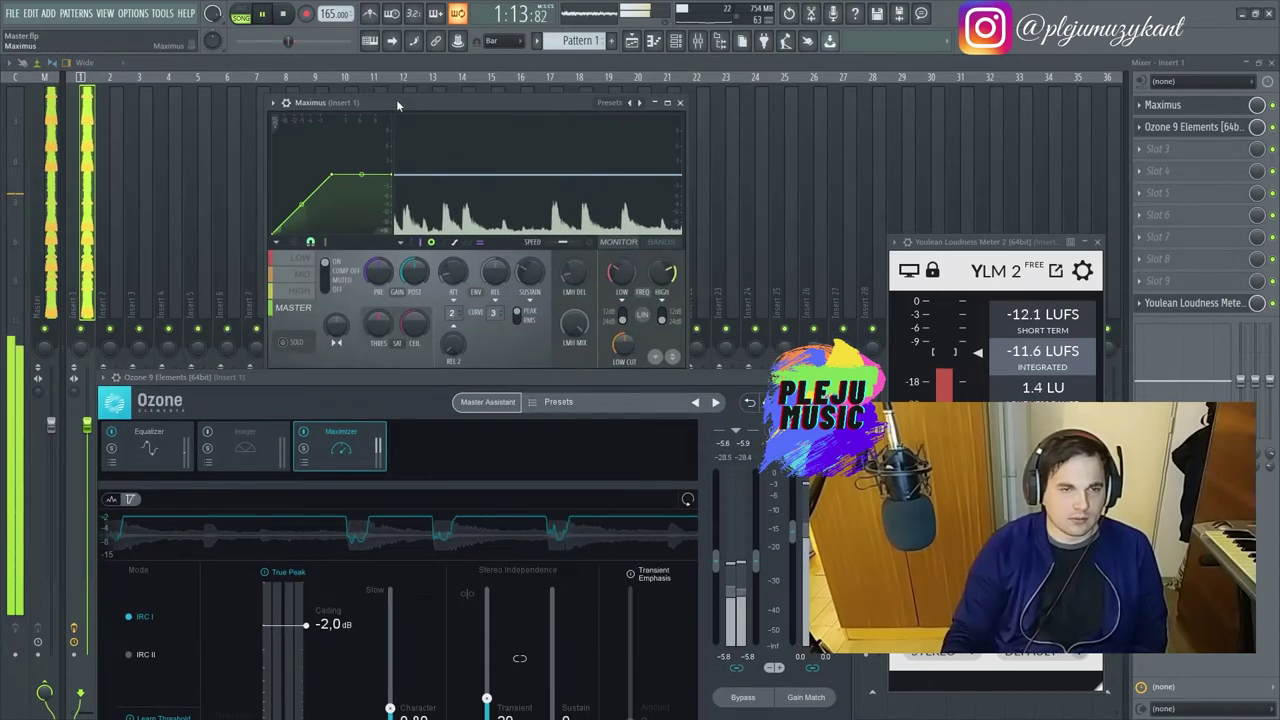
Set Maximus's high, mid and master bands to compression off and keep the low band on.
click(302, 292)
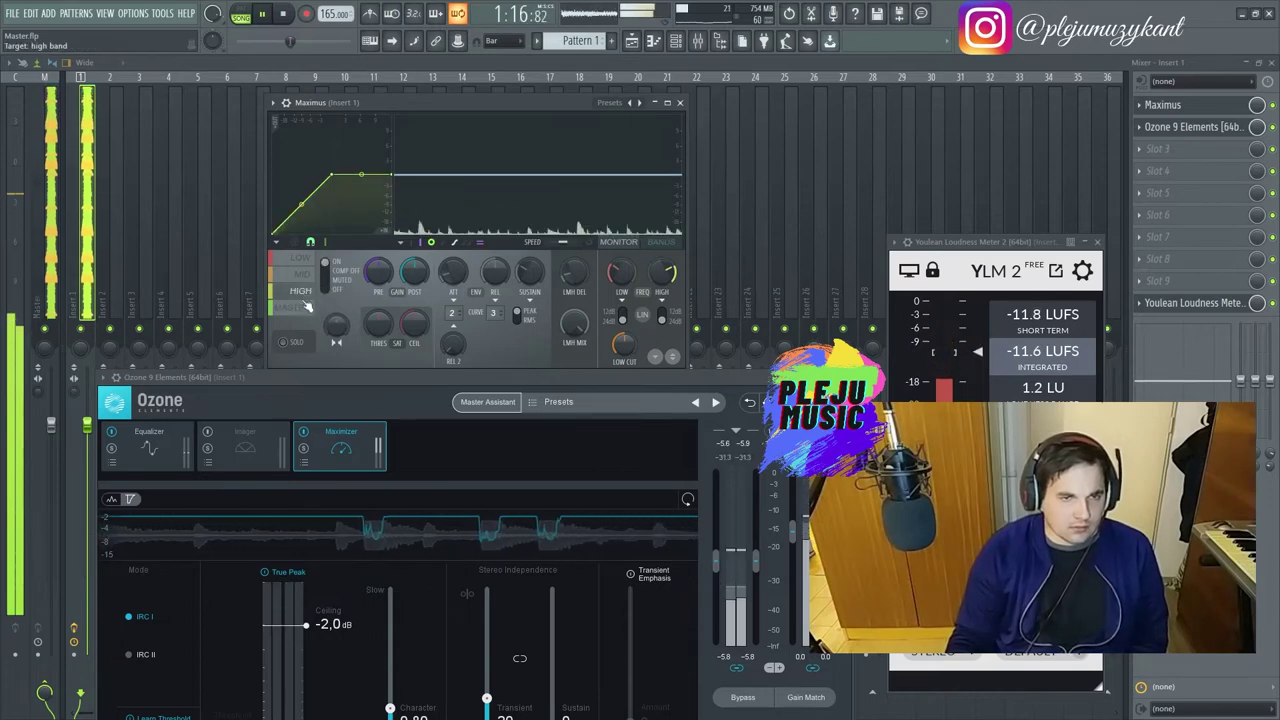
click(316, 275)
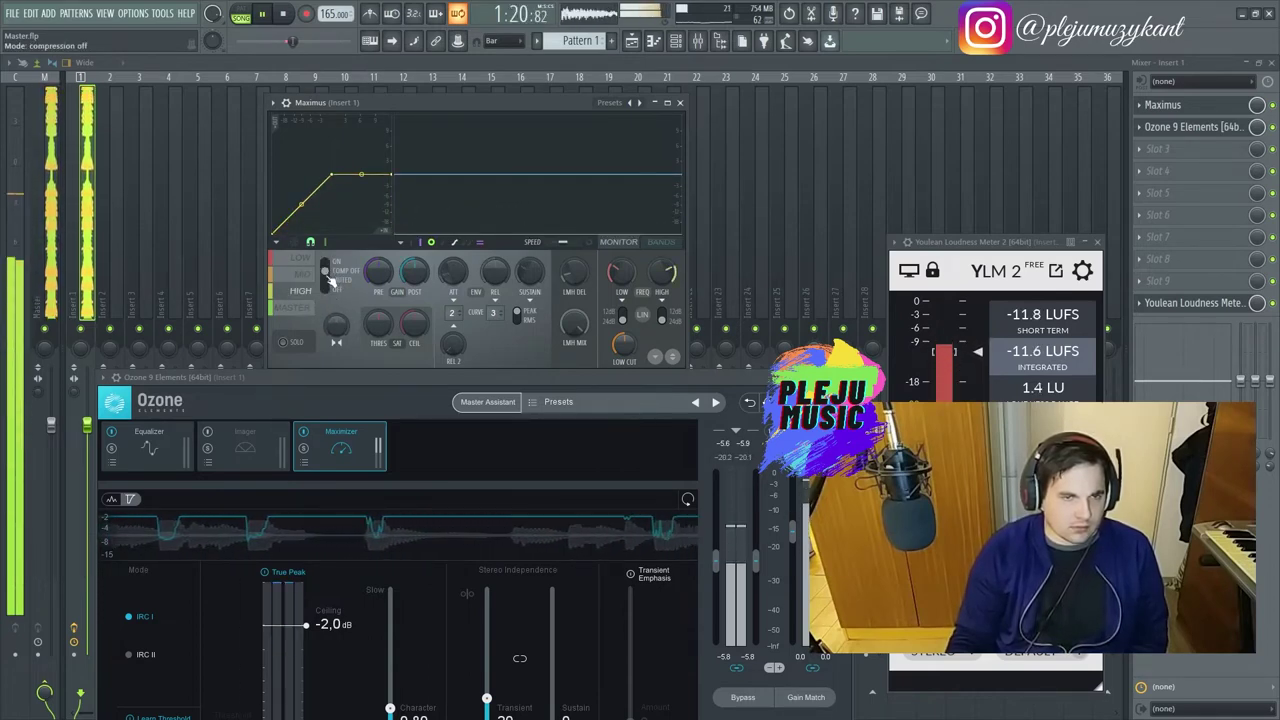
click(300, 307)
click(305, 275)
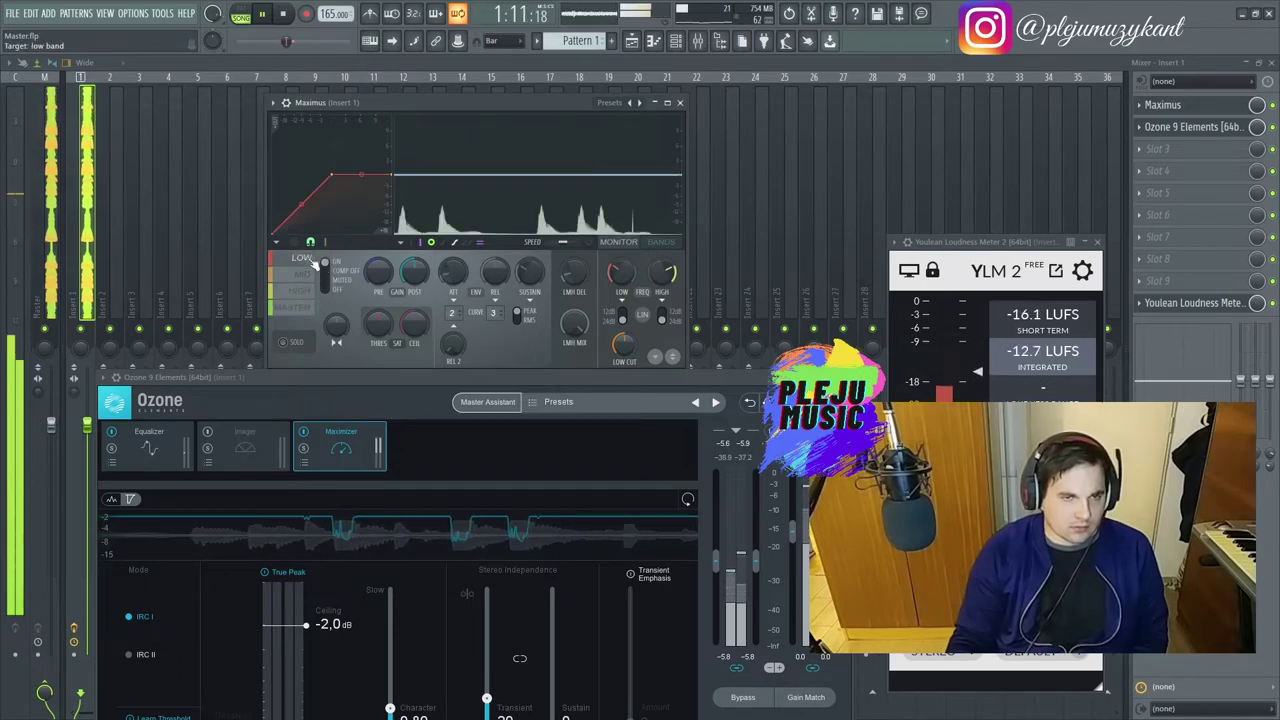
click(306, 290)
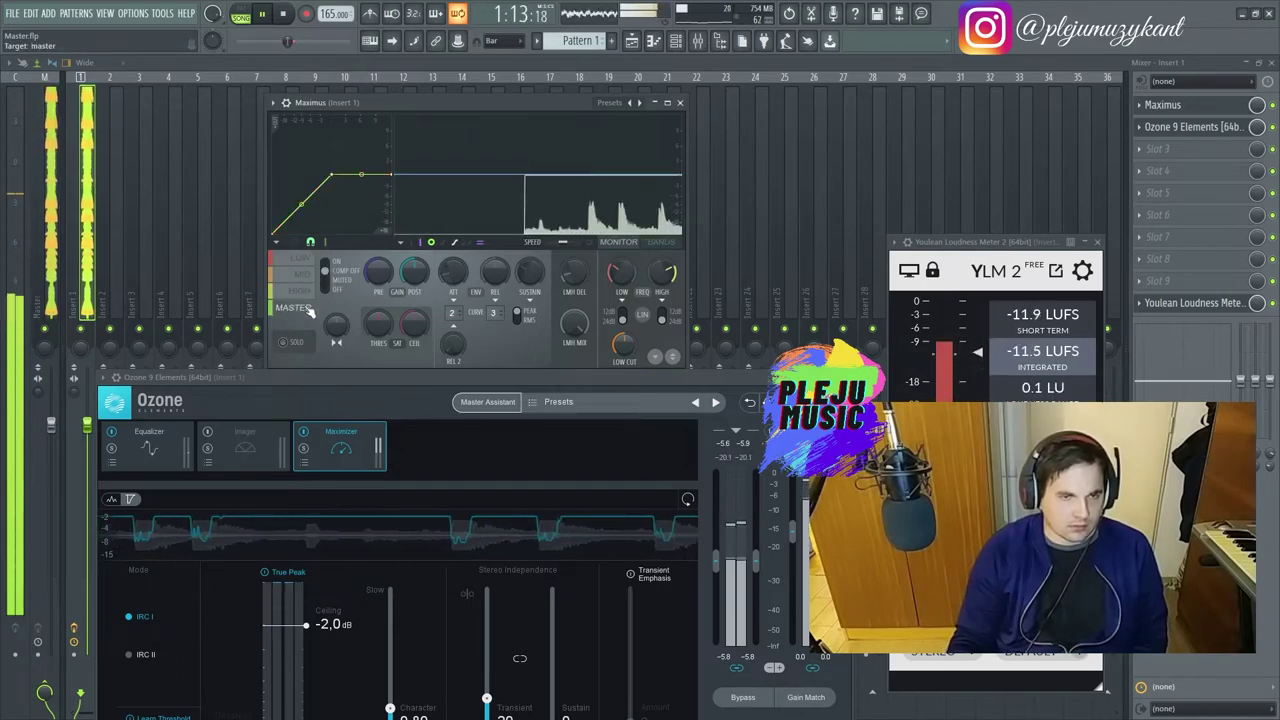
click(301, 258)
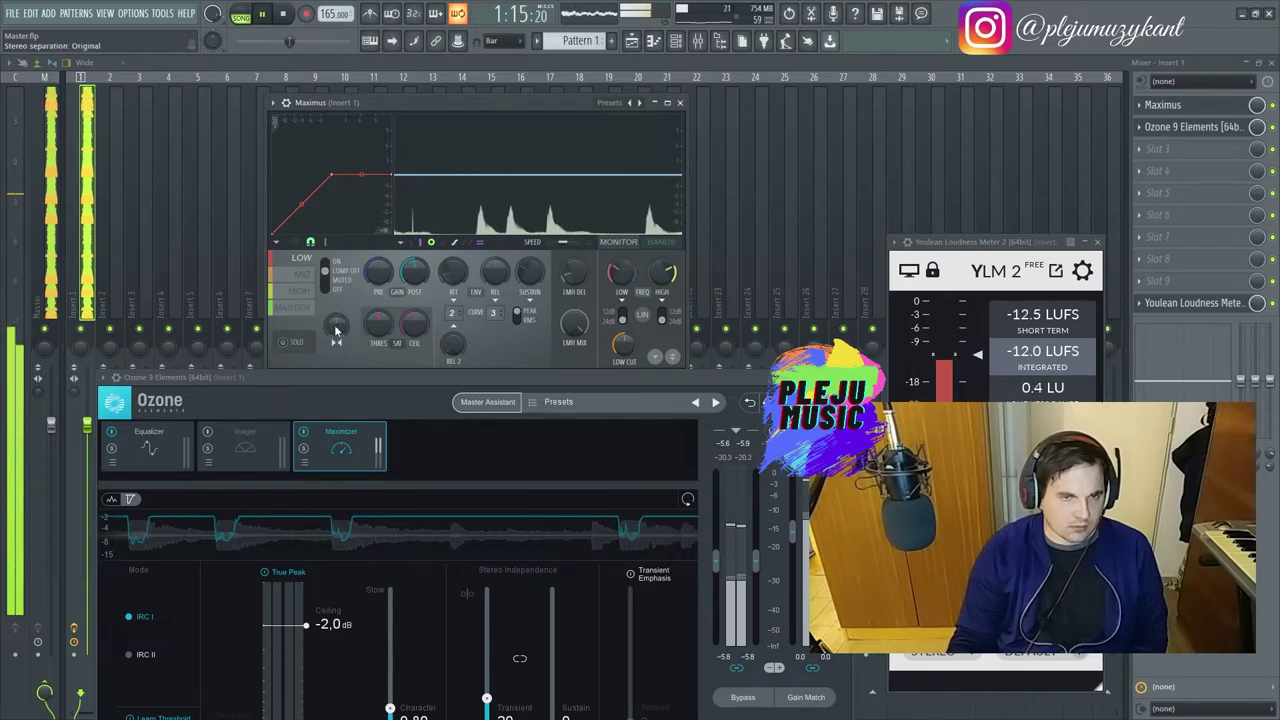
click(326, 270)
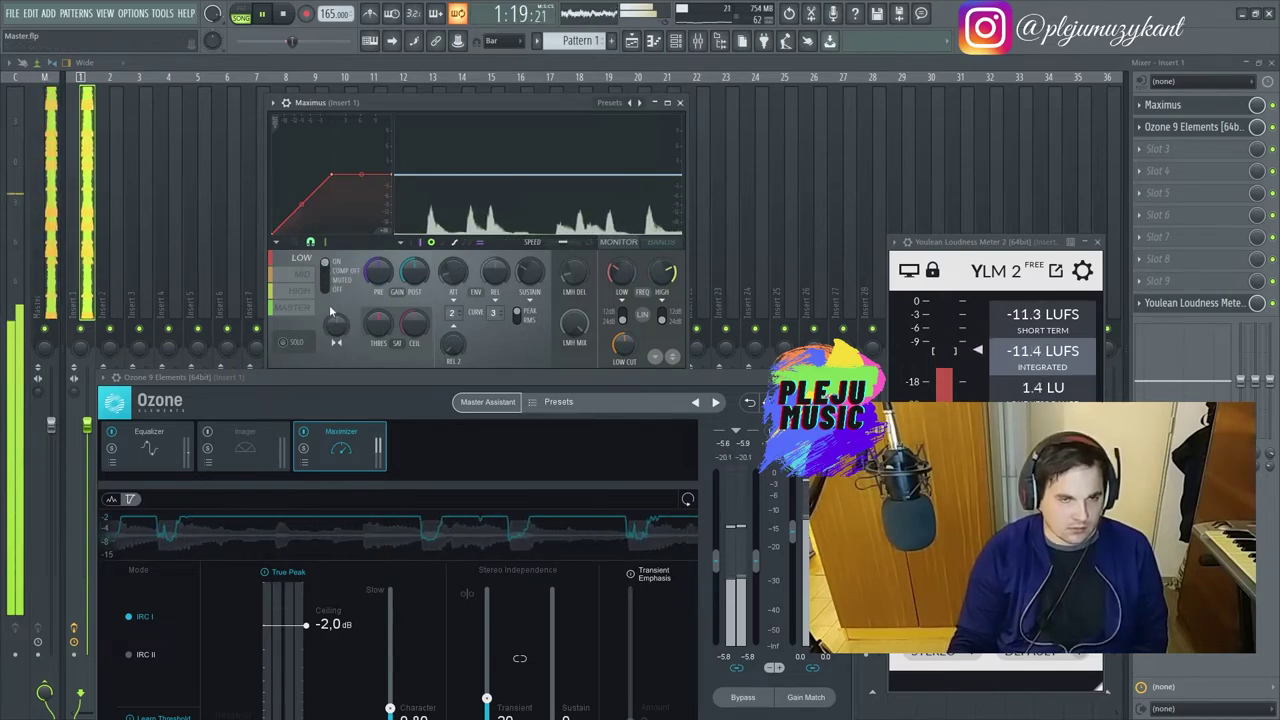
Show Maximus's frequency bands, set the low band's stereo separation to 100% merged and compare it with the other bands.
click(655, 242)
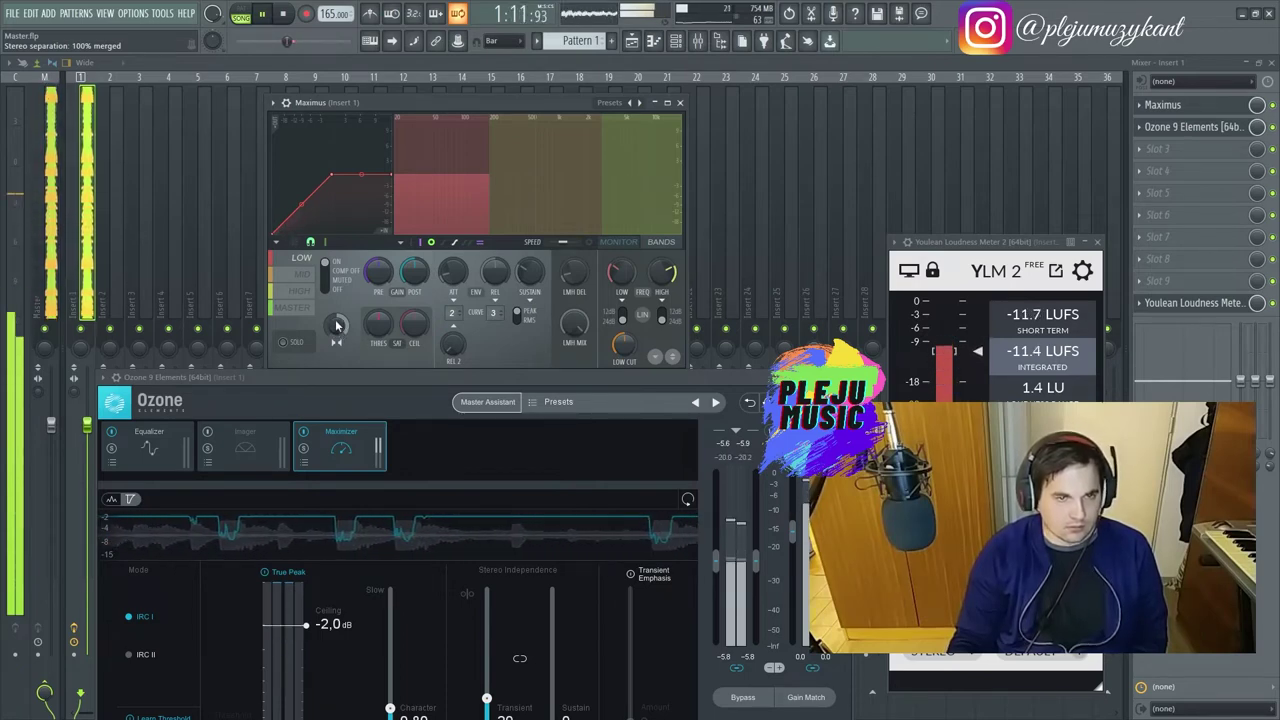
click(304, 261)
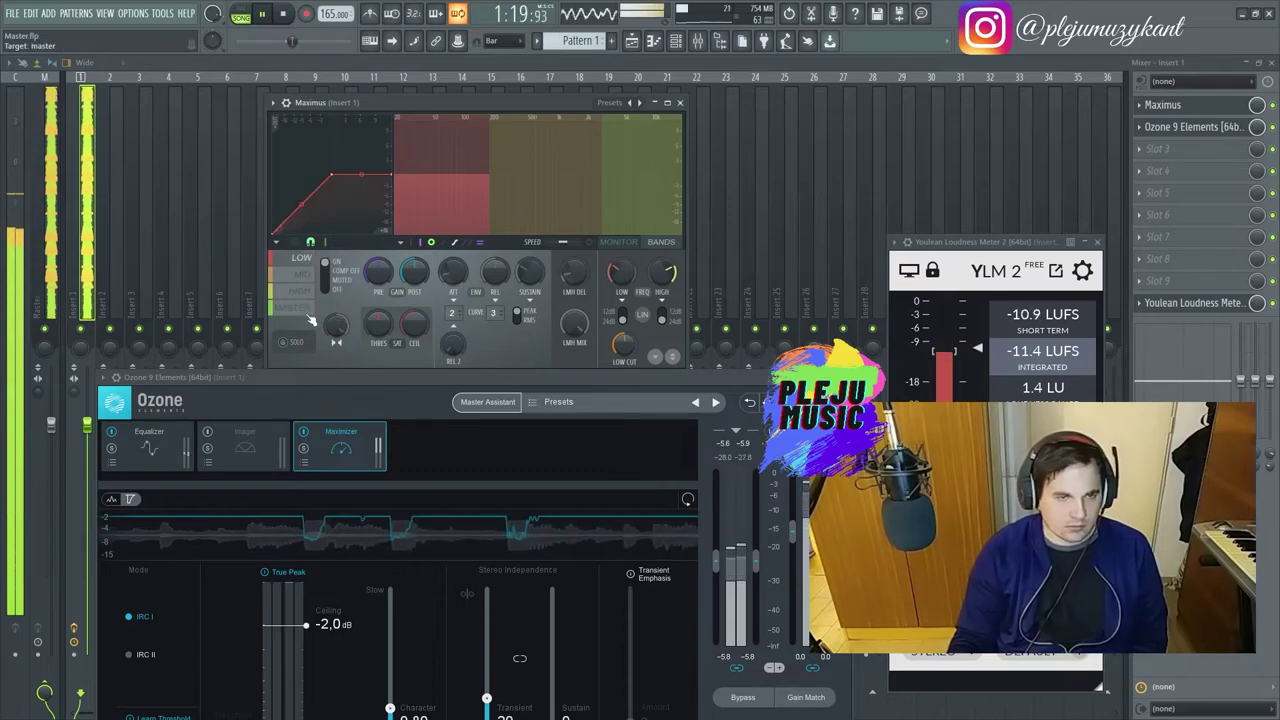
click(306, 318)
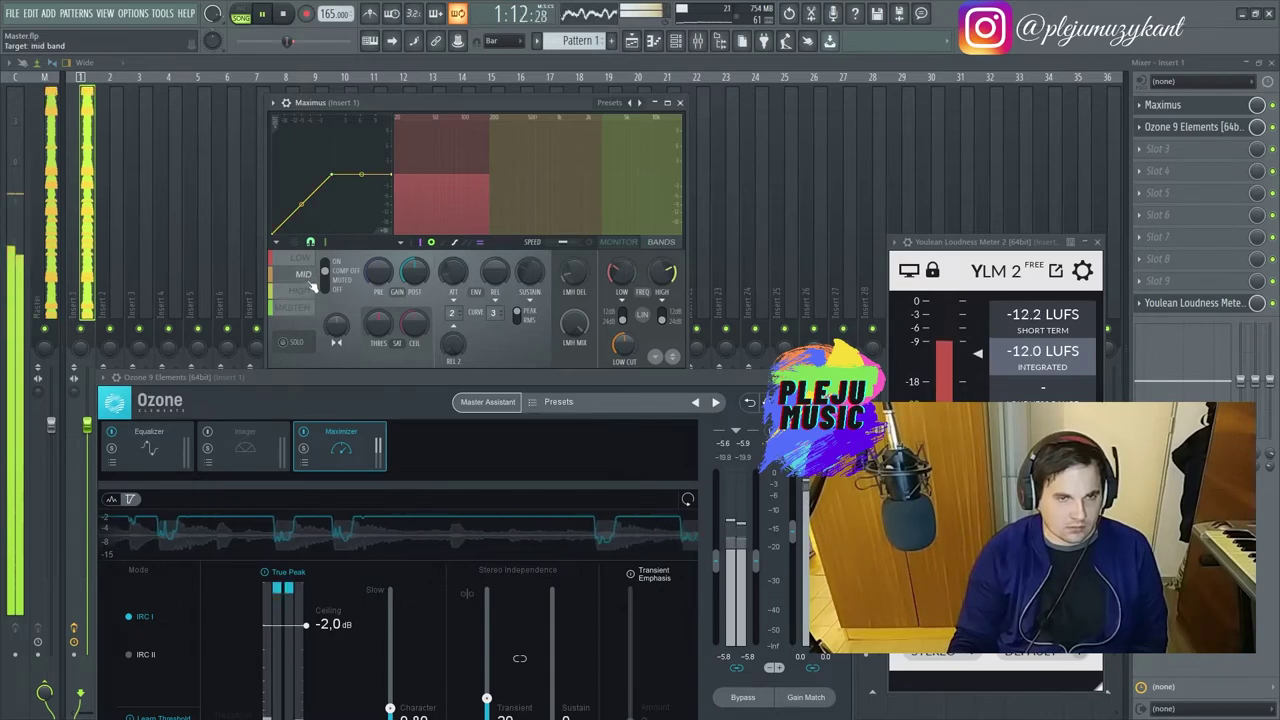
click(309, 259)
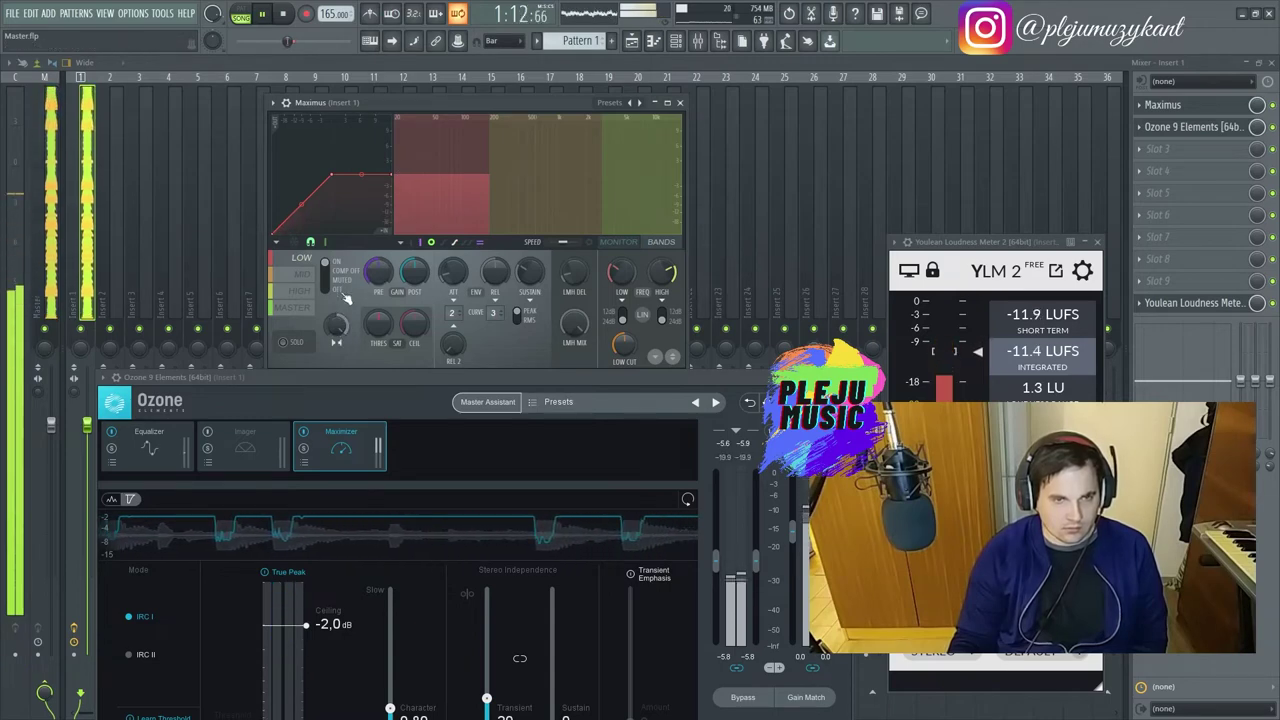
Solo the low band to check it, and raise Maximus's low crossover frequency and low cut slightly.
click(287, 344)
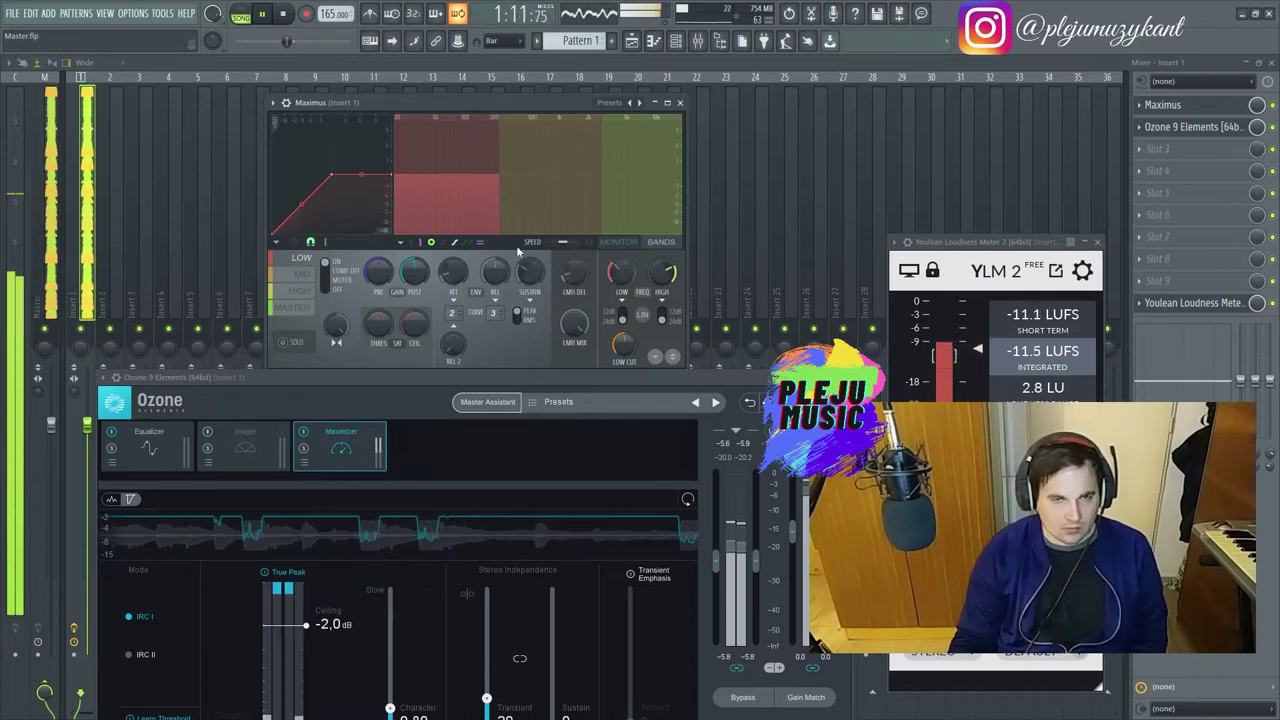
click(660, 243)
click(660, 243)
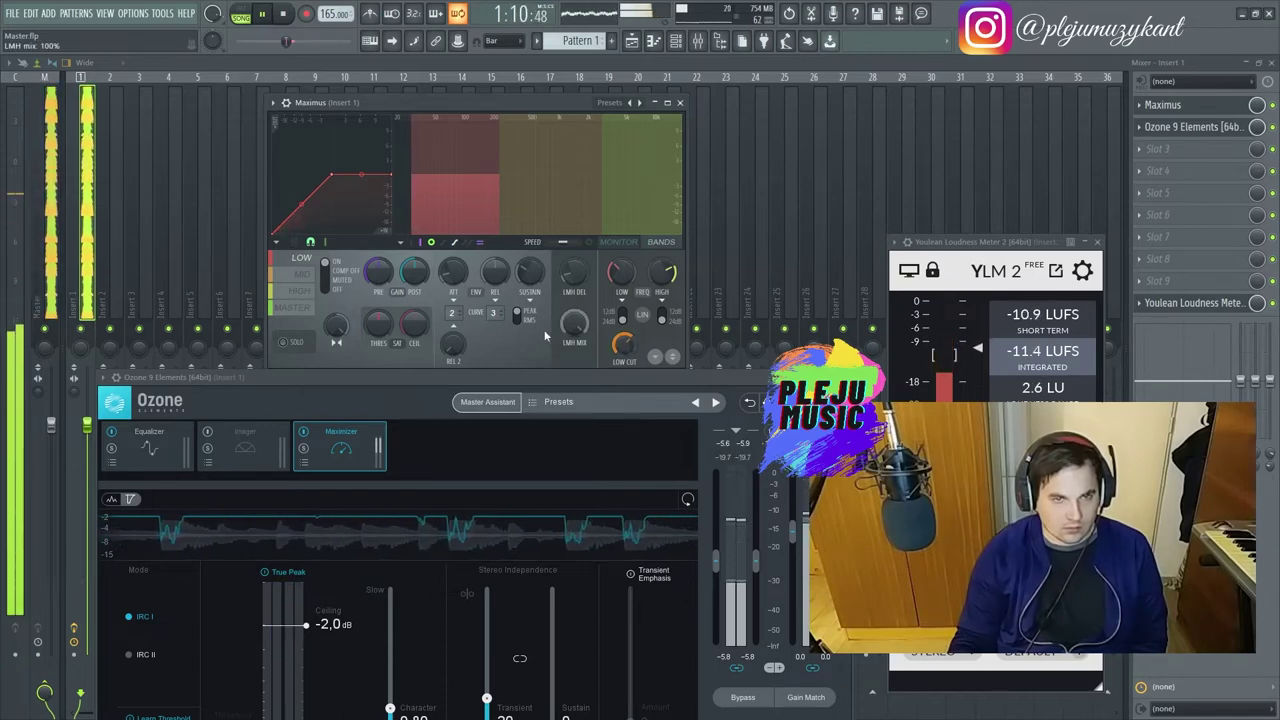
Close the Maximus window and move the Ozone 9 Elements window back up beside the loudness meter.
click(680, 103)
drag(467, 388, 469, 253)
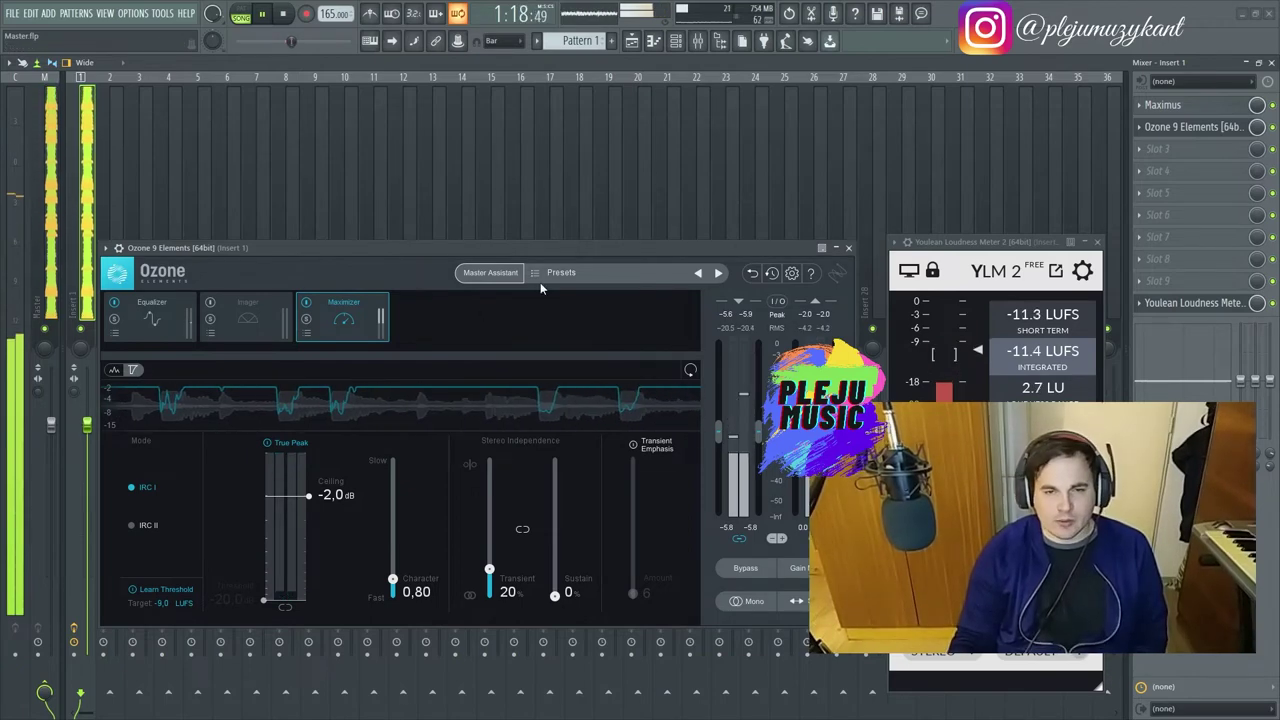
drag(528, 250, 532, 285)
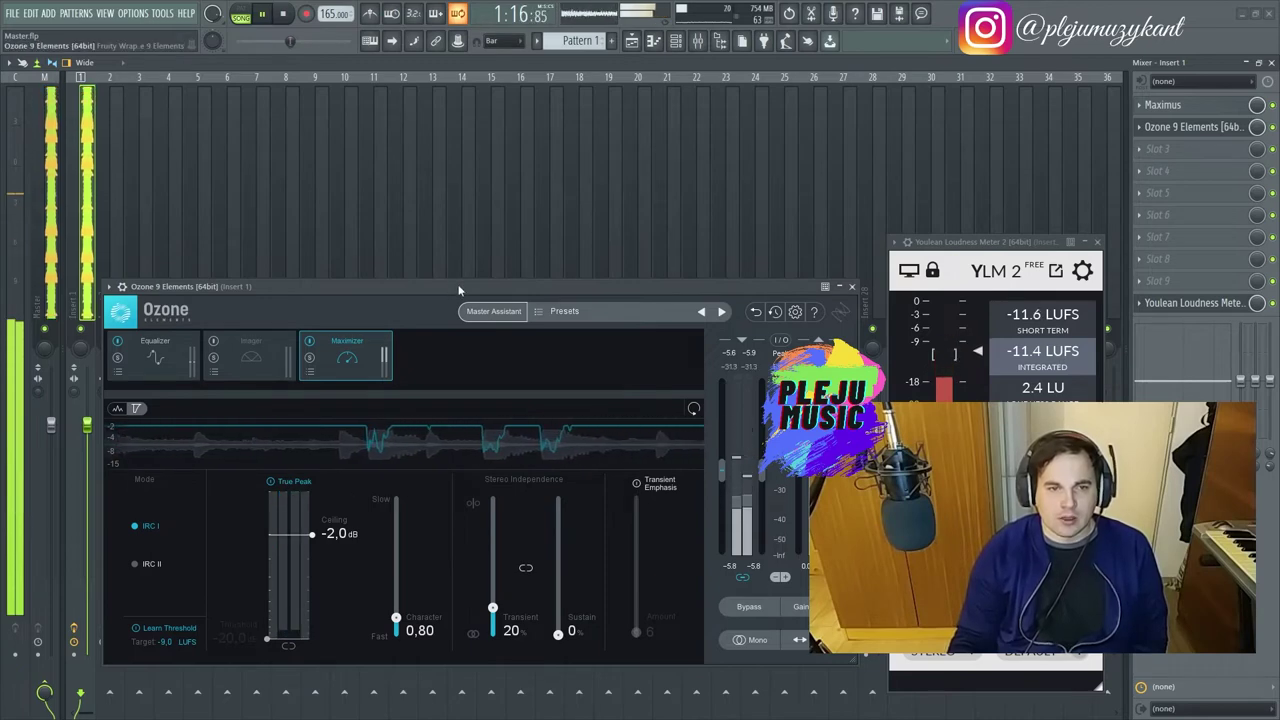
drag(458, 285, 458, 297)
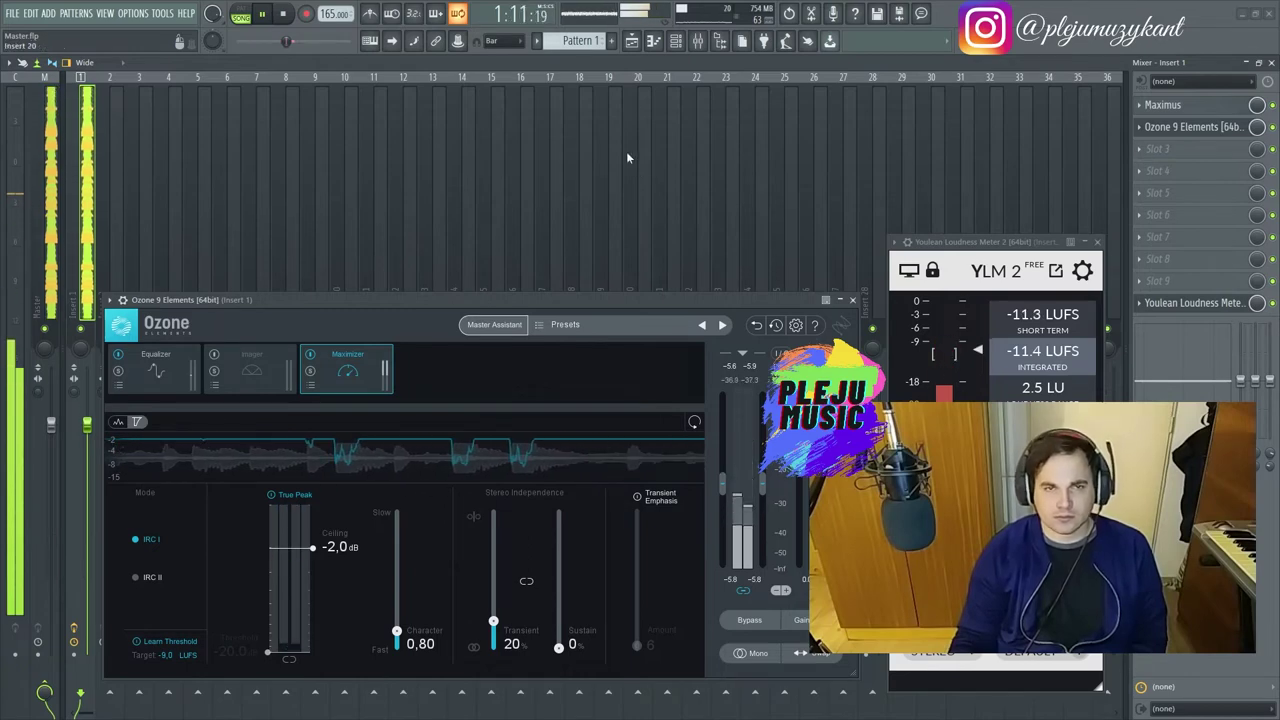
Select bars 33 to 97 of the kare konie mix, play that range and return to the mixer.
key(F5)
drag(297, 105, 877, 165)
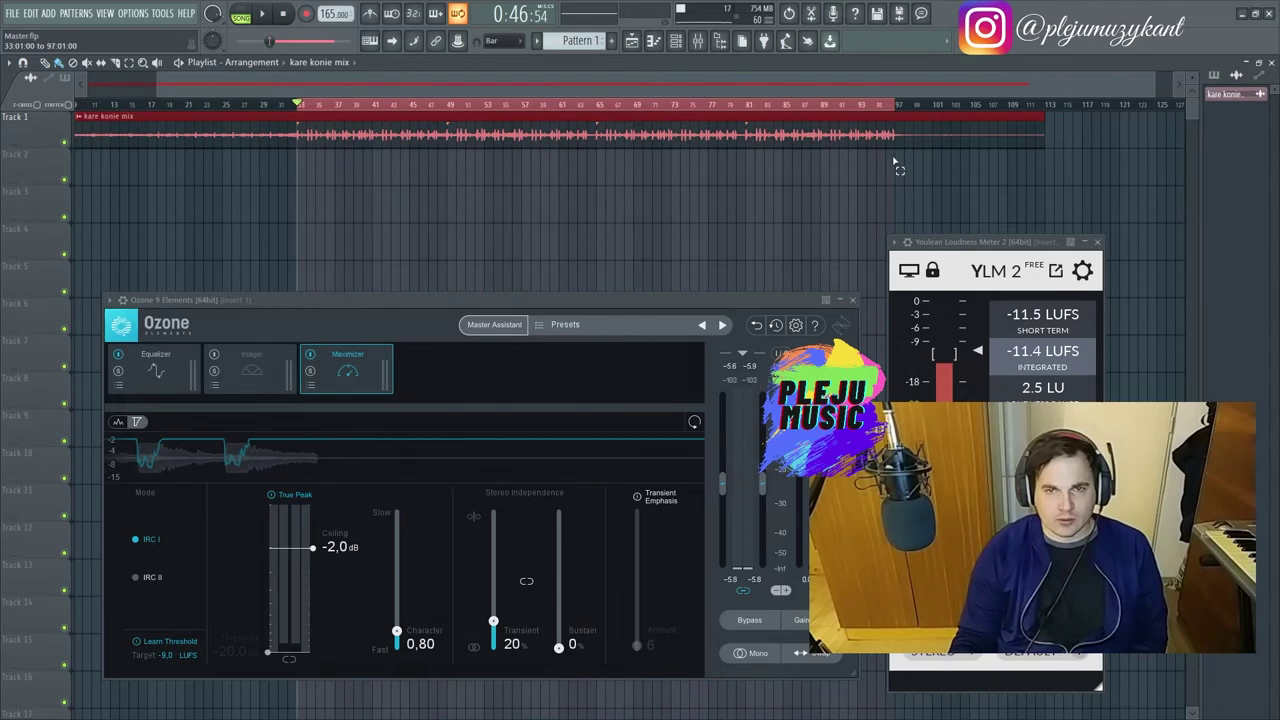
key(F5)
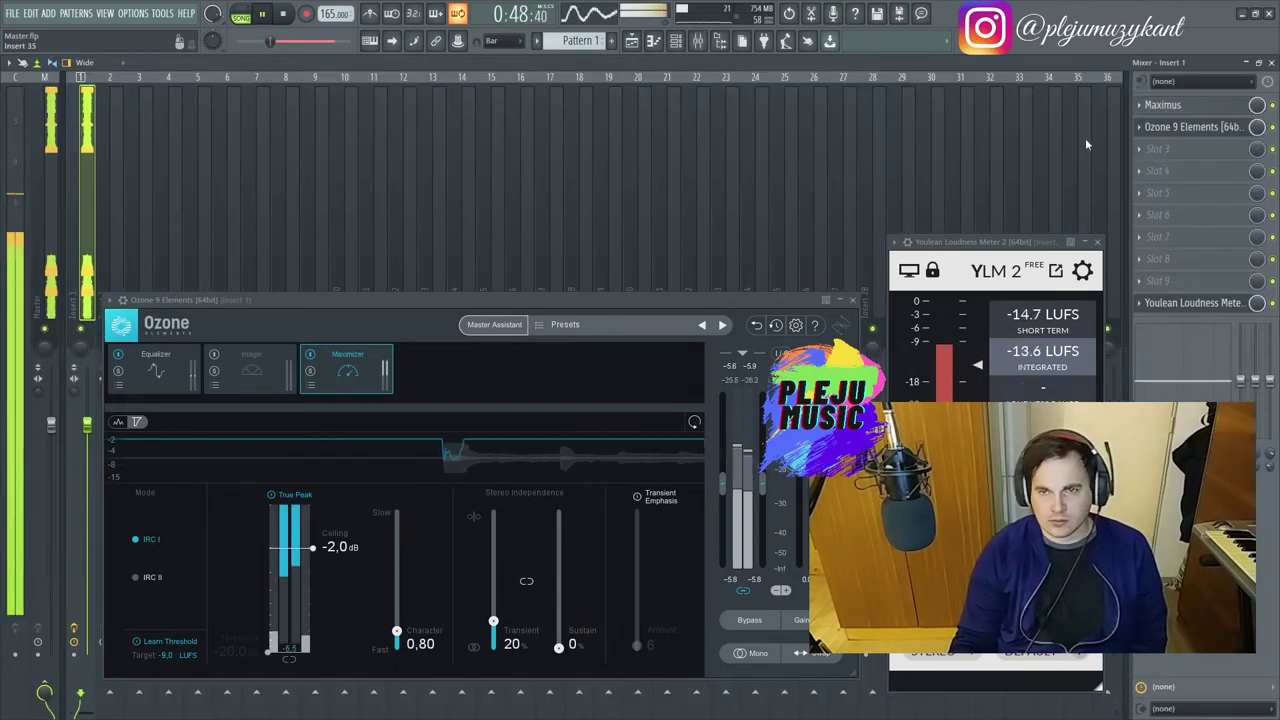
drag(595, 294, 599, 295)
Add Fruity soft clipper to the third effect slot of Insert 1 and set its threshold to about -13.4 dB.
click(1147, 160)
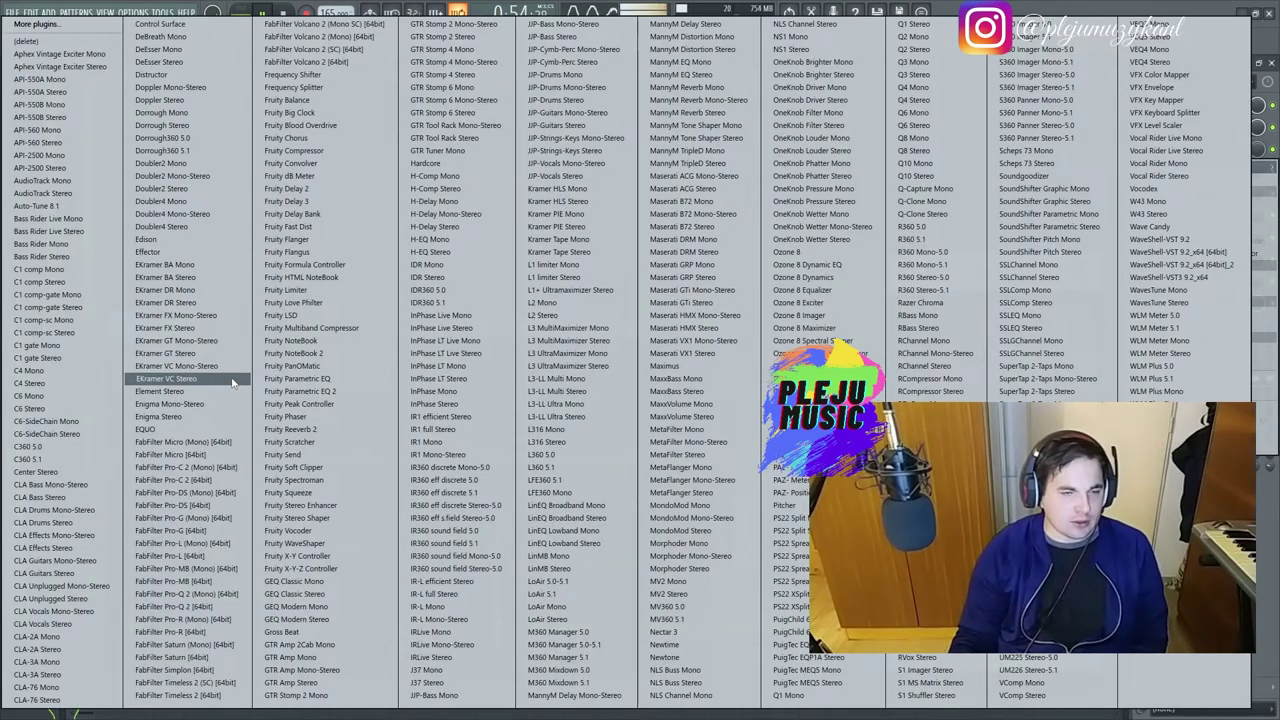
click(316, 469)
drag(223, 229, 241, 185)
drag(169, 224, 169, 274)
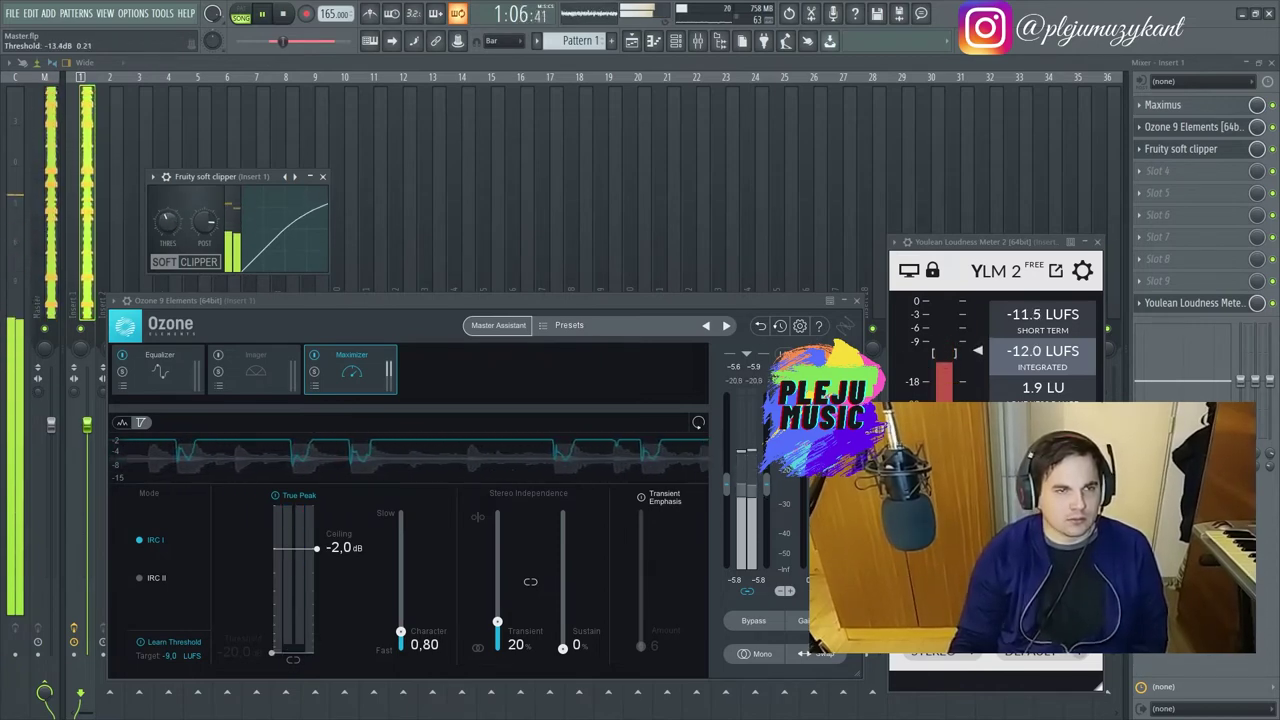
Fine-tune the soft clipper's post level and set its threshold to about -12.2 dB, with its window moved close to the loudness meter.
click(152, 176)
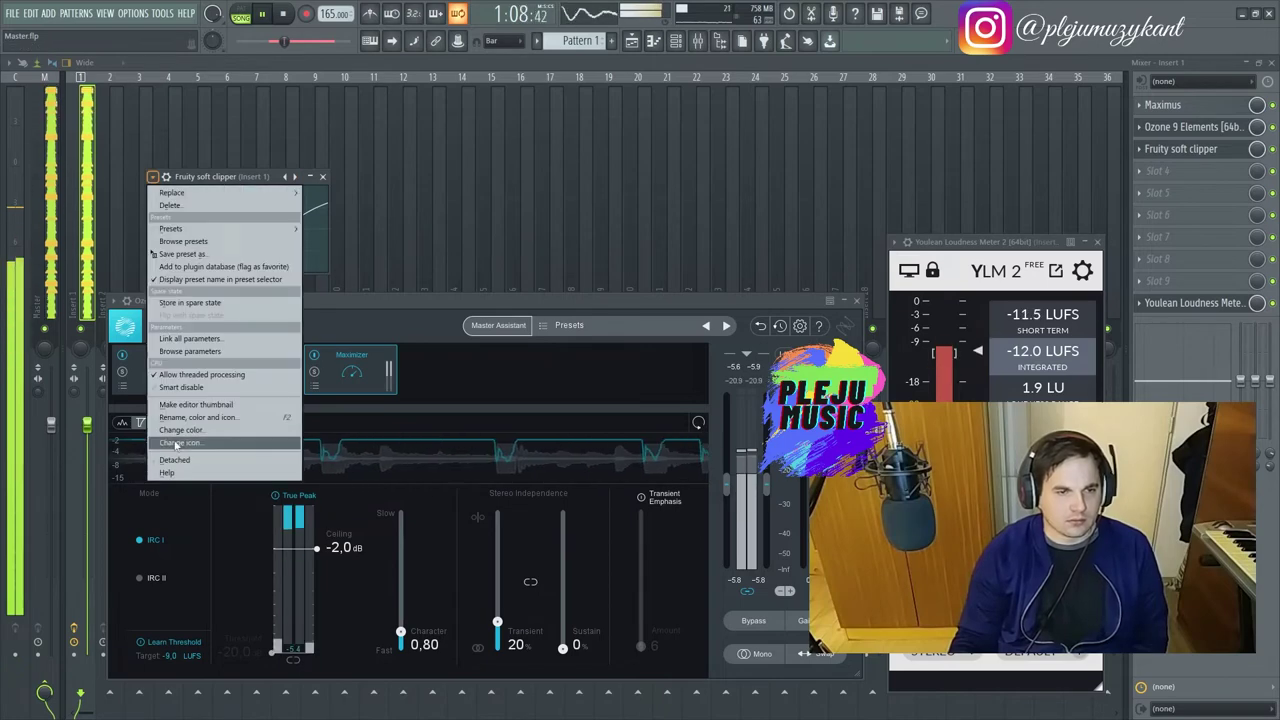
click(205, 222)
drag(205, 222, 205, 216)
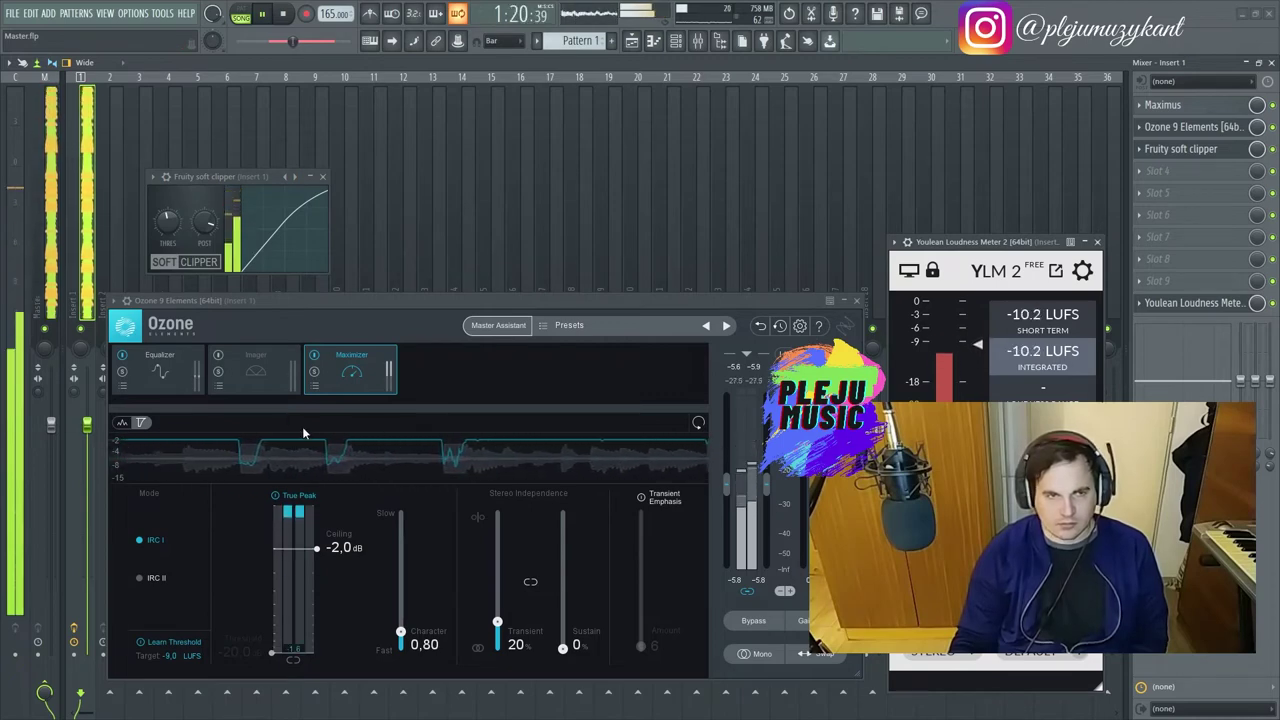
drag(221, 176, 755, 184)
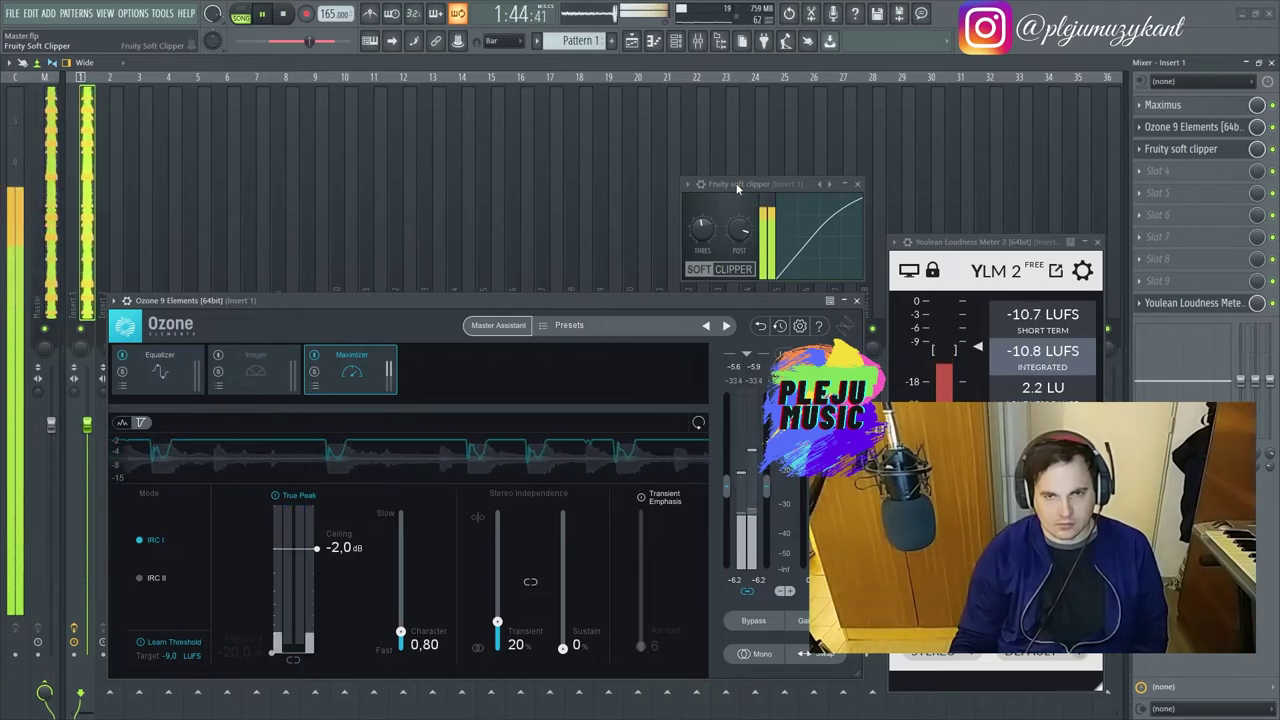
drag(738, 188, 729, 186)
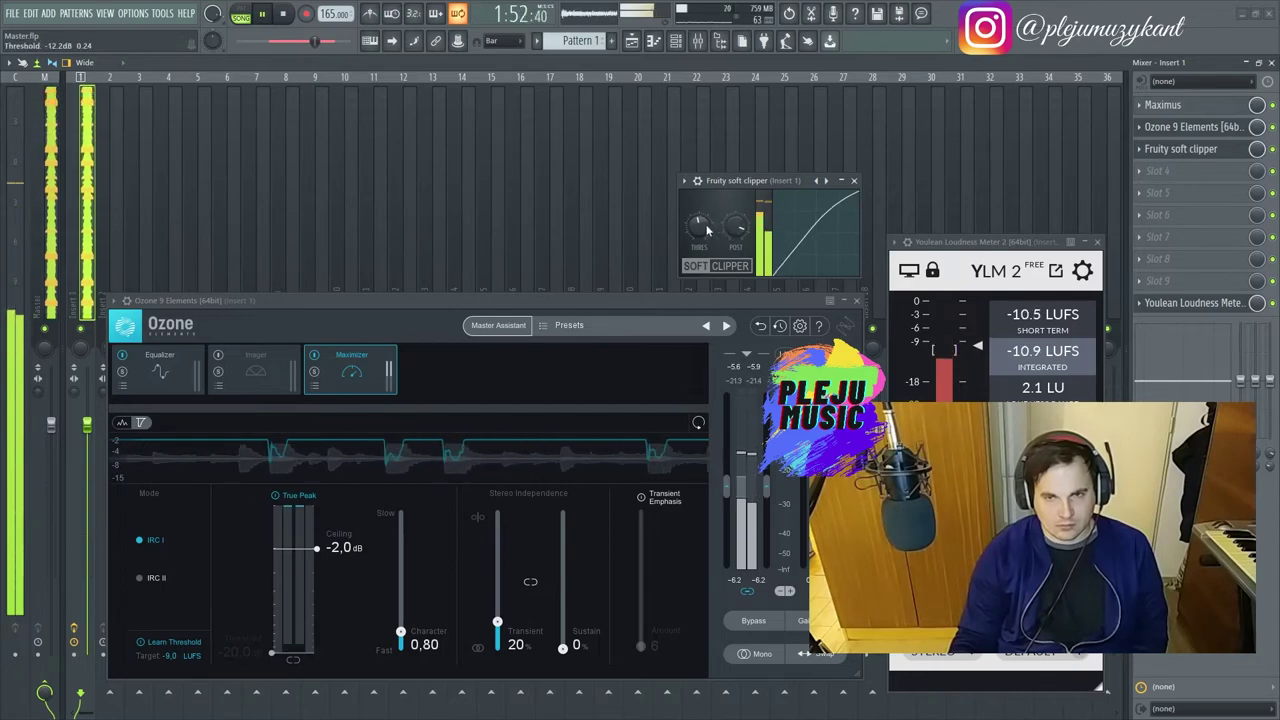
Show the playlist and set the low shelf in Ozone's equalizer to about 29 Hz and -1.1 dB, restarting playback.
click(636, 43)
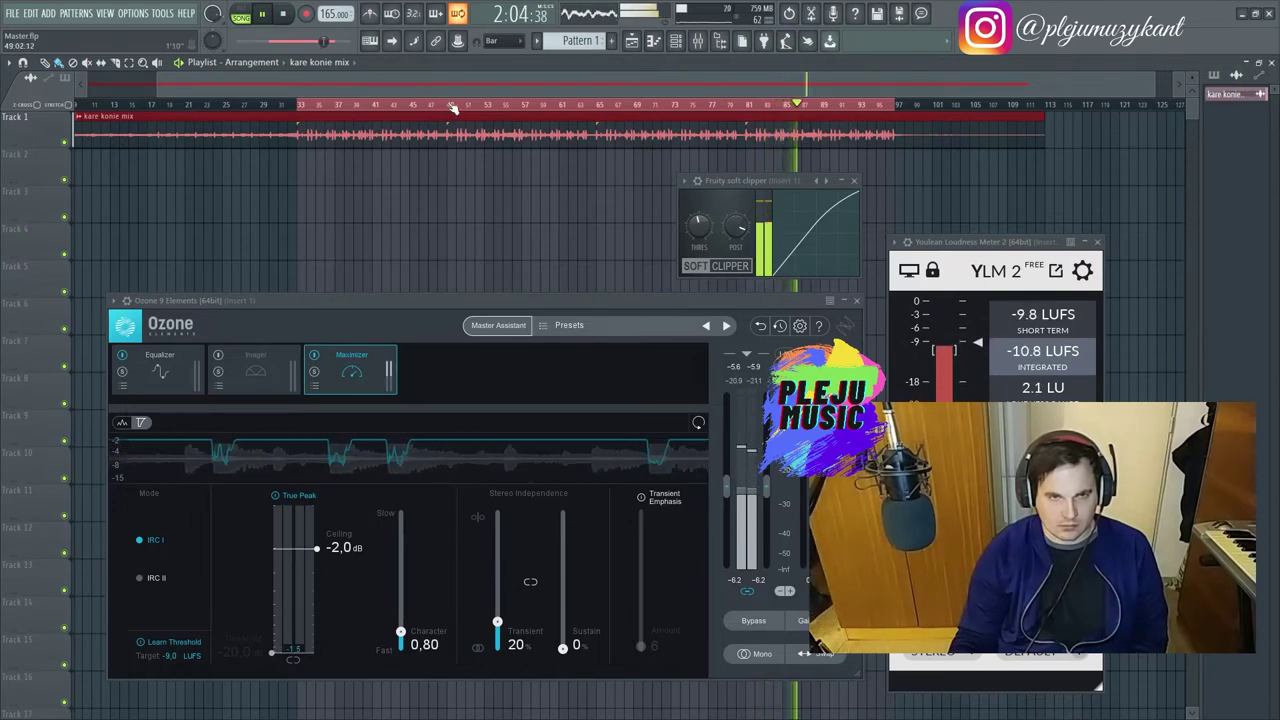
click(176, 364)
drag(123, 540, 126, 541)
key(space)
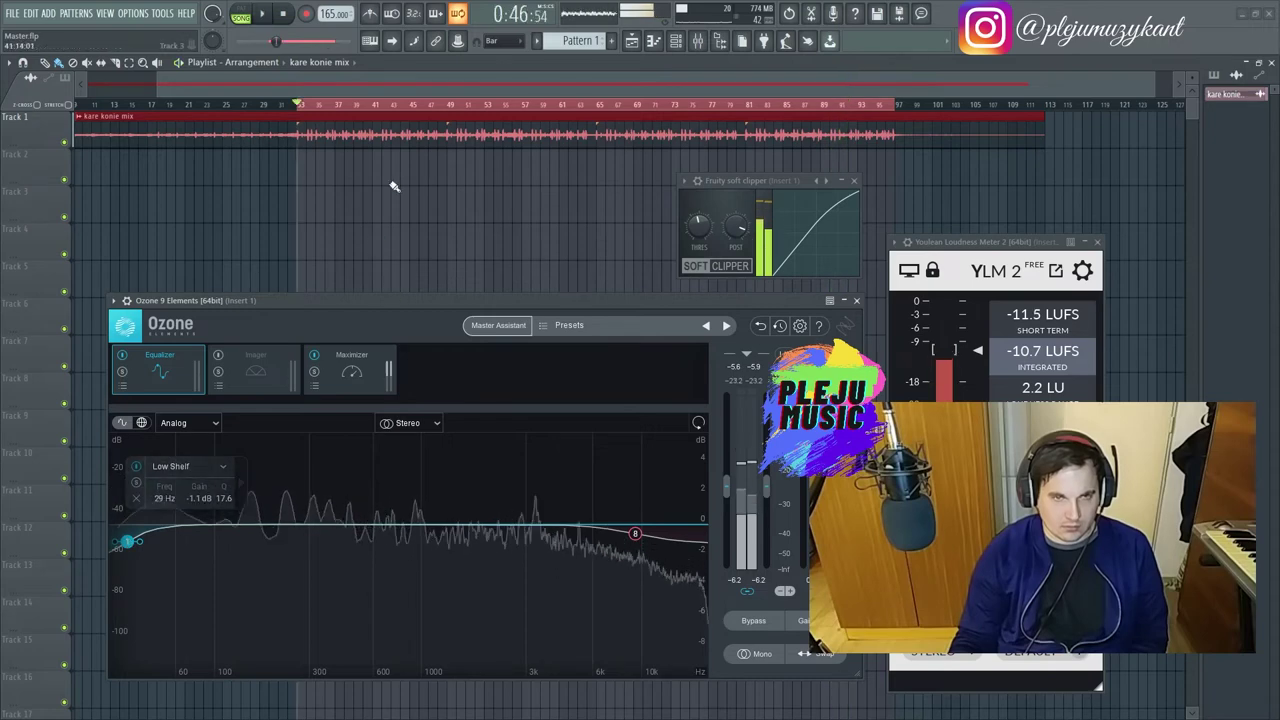
Loop bars 49 to 65 of the mix and set Ozone's low shelf to about 30 Hz and -1.5 dB.
click(455, 113)
key(space)
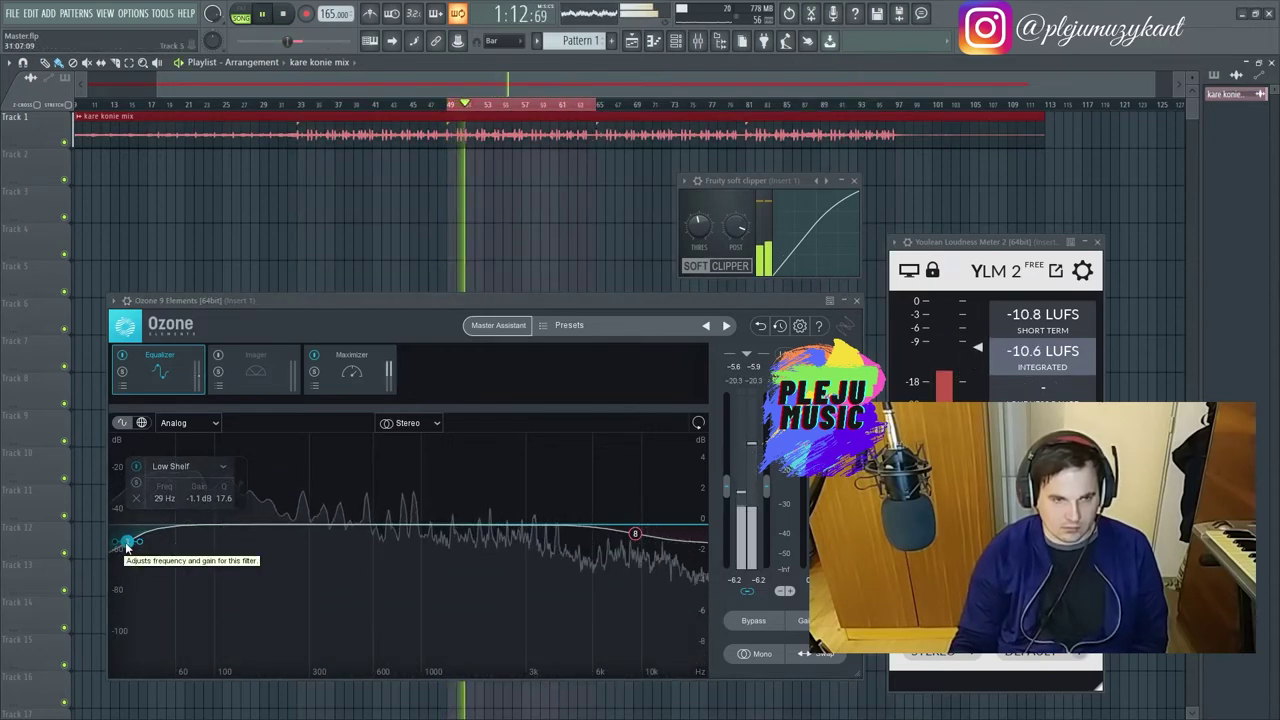
drag(126, 547, 130, 553)
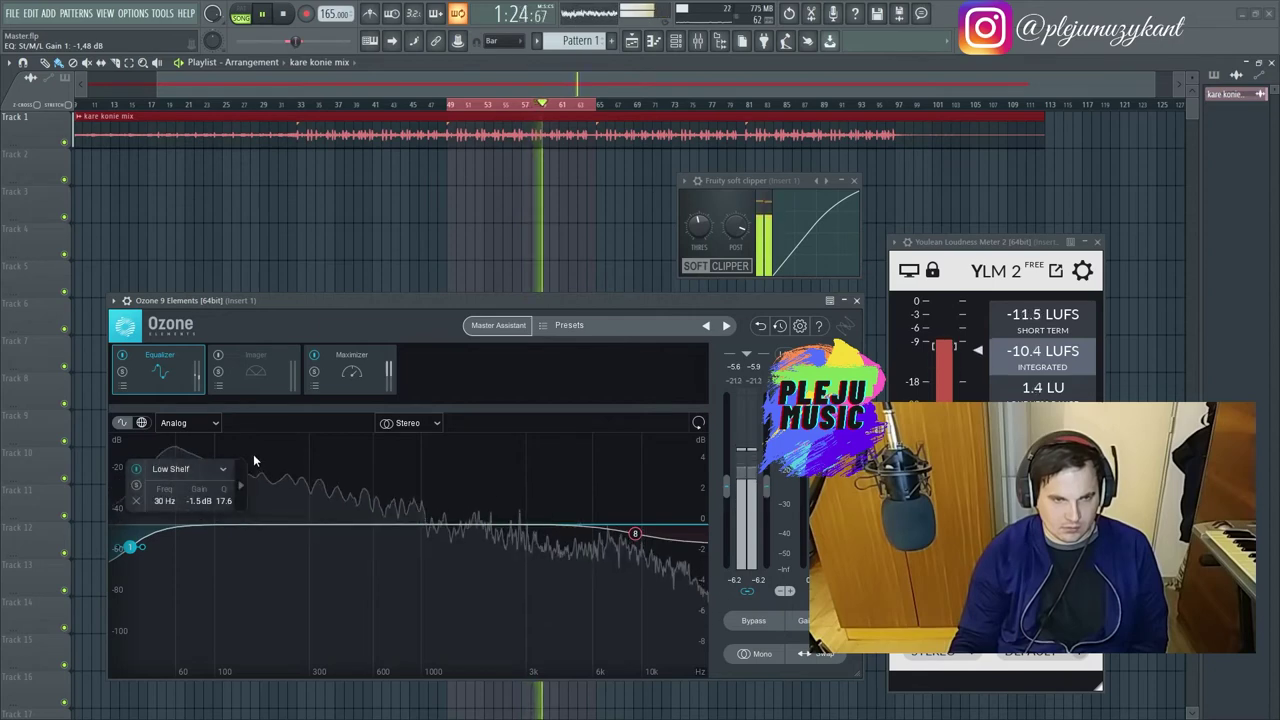
Restart playback and narrow the looped selection to bars 49 to 57 of the kare konie mix.
key(space)
key(space)
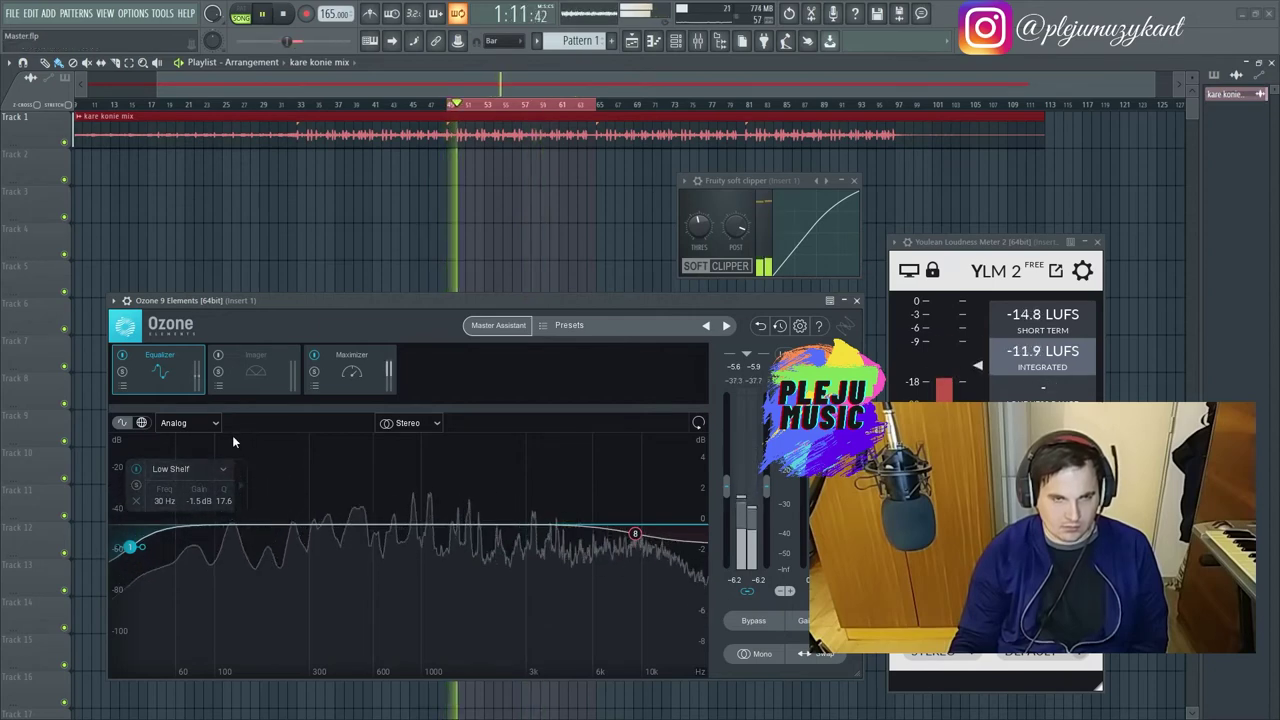
click(449, 105)
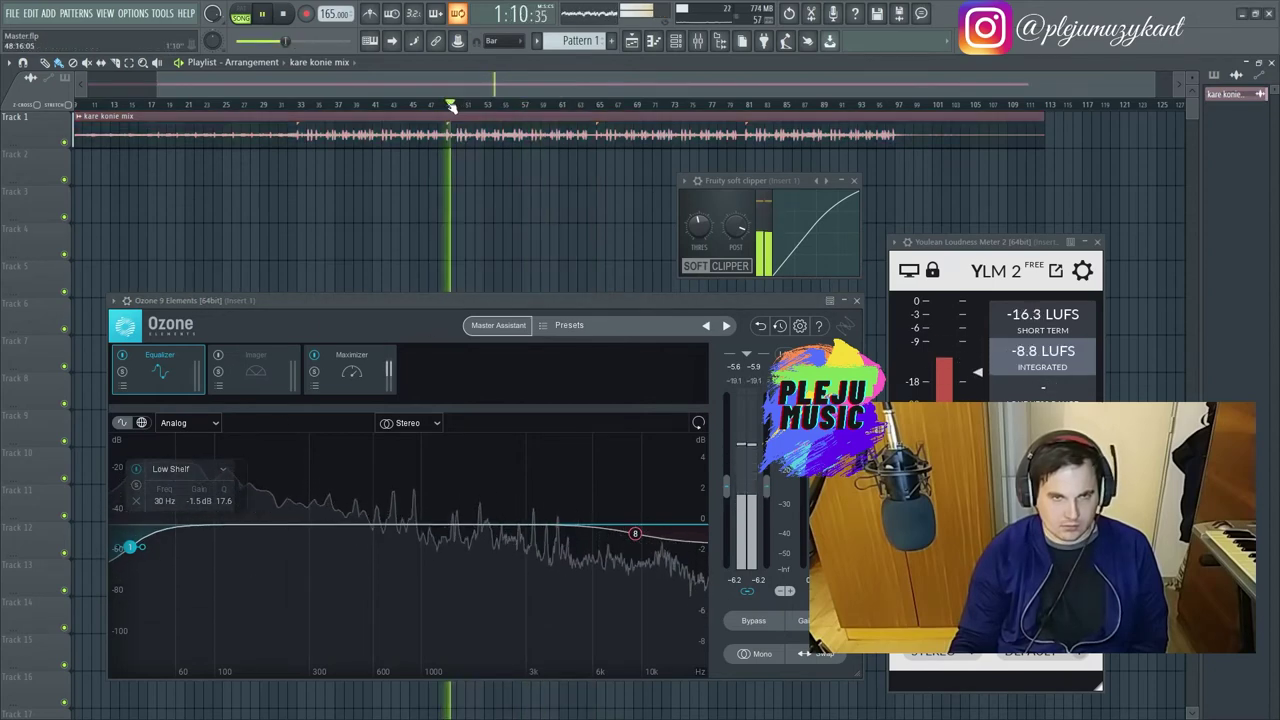
click(457, 105)
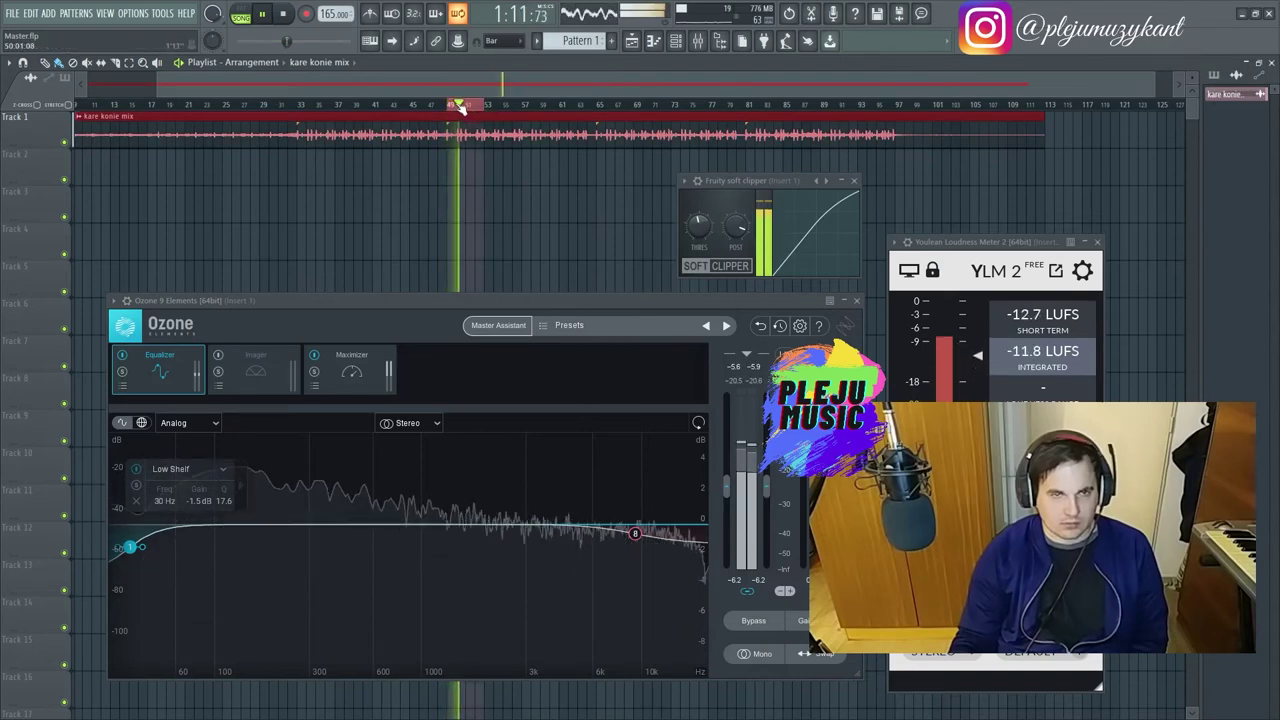
drag(457, 105, 514, 130)
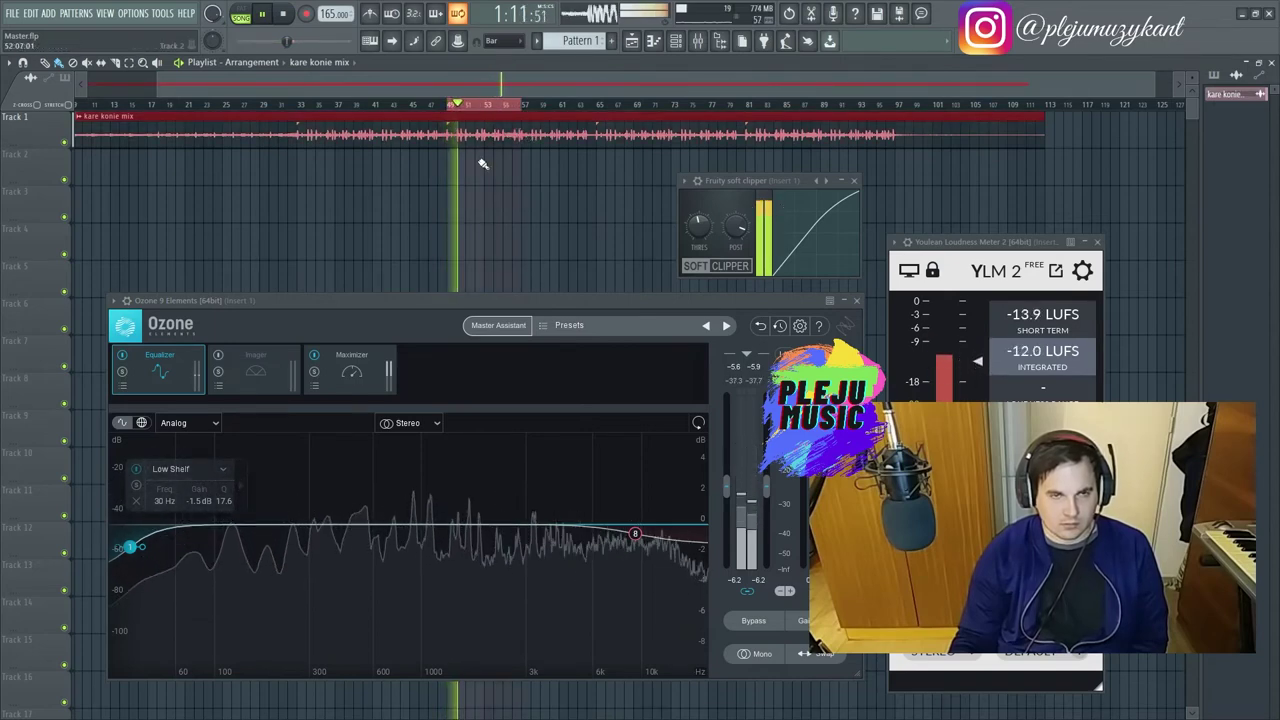
Try Ozone's low shelf around 66 Hz, compare with the maximizer, and settle it at about 44 Hz and -2.0 dB.
drag(129, 547, 181, 541)
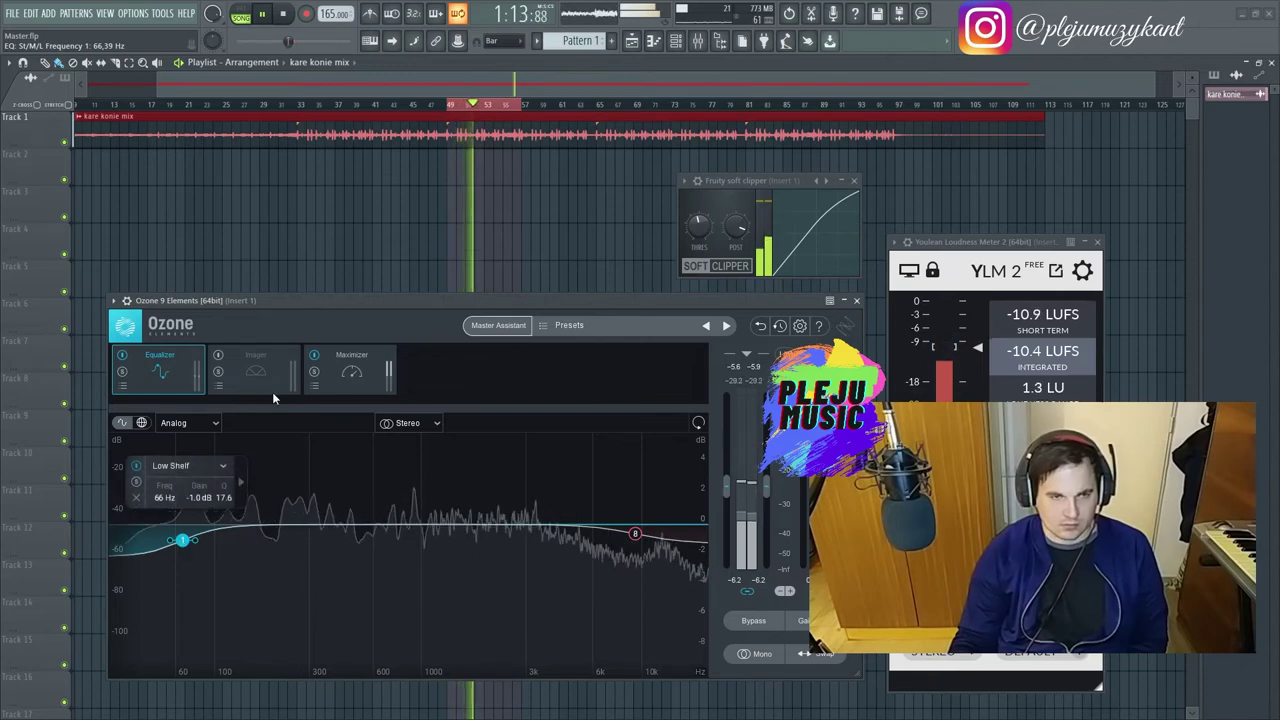
click(318, 377)
click(190, 369)
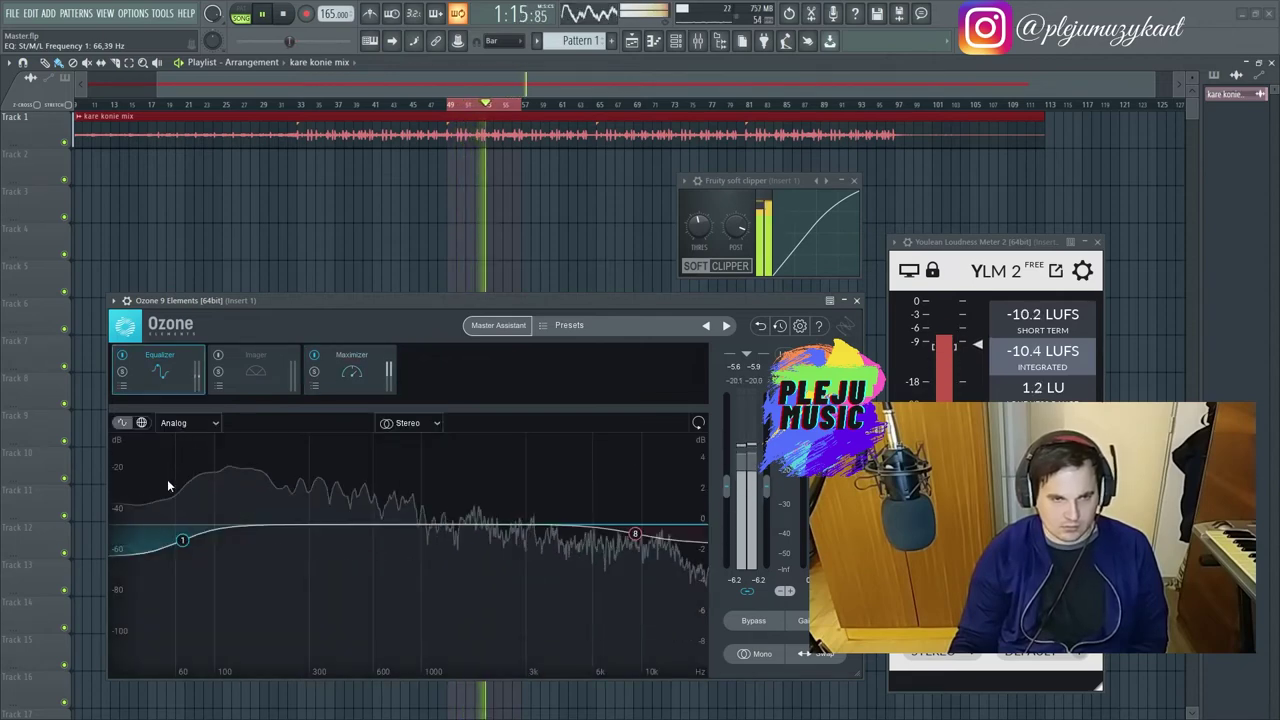
click(182, 549)
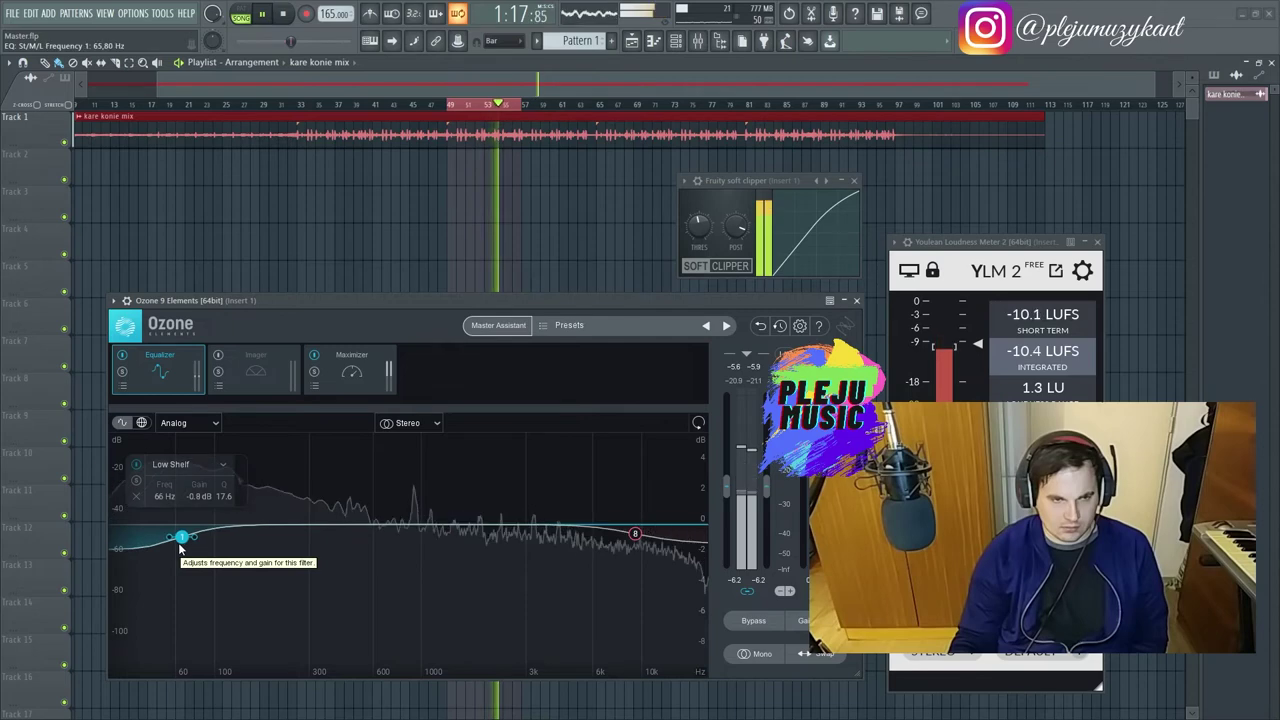
drag(178, 548, 150, 557)
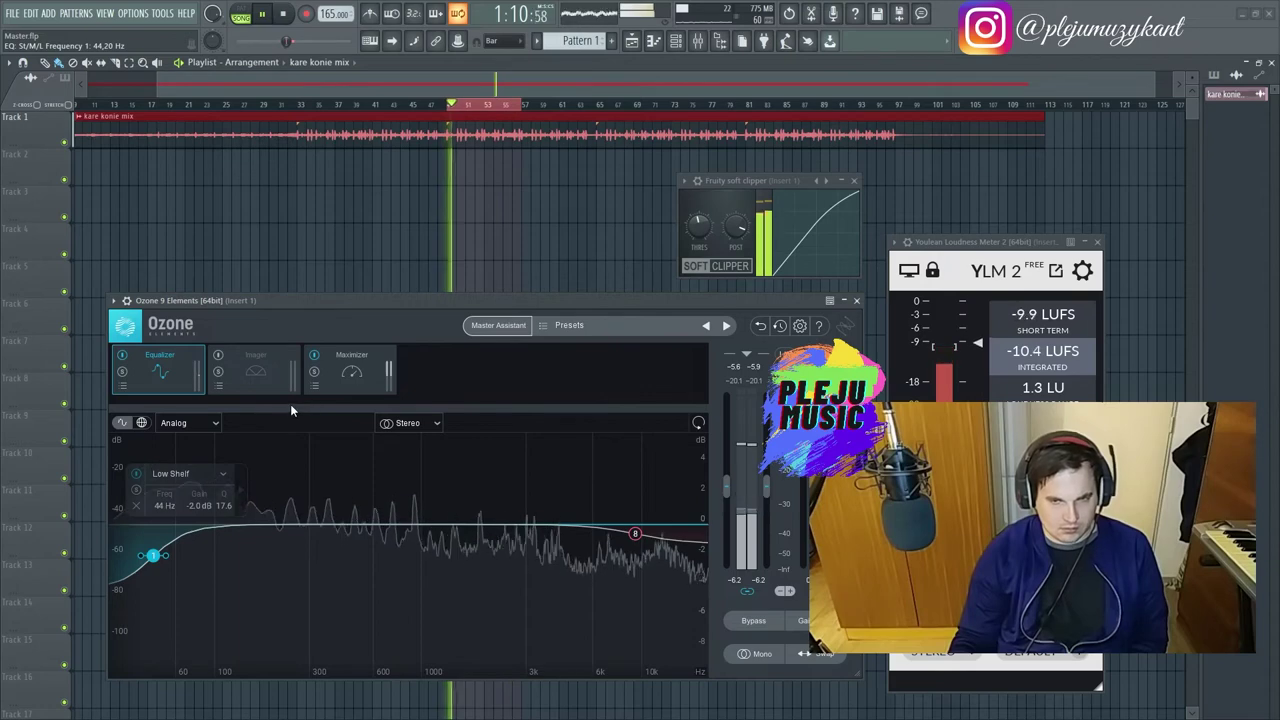
Show Ozone's maximizer, clear the loop selection and play the kare konie mix from bar 33.
click(334, 370)
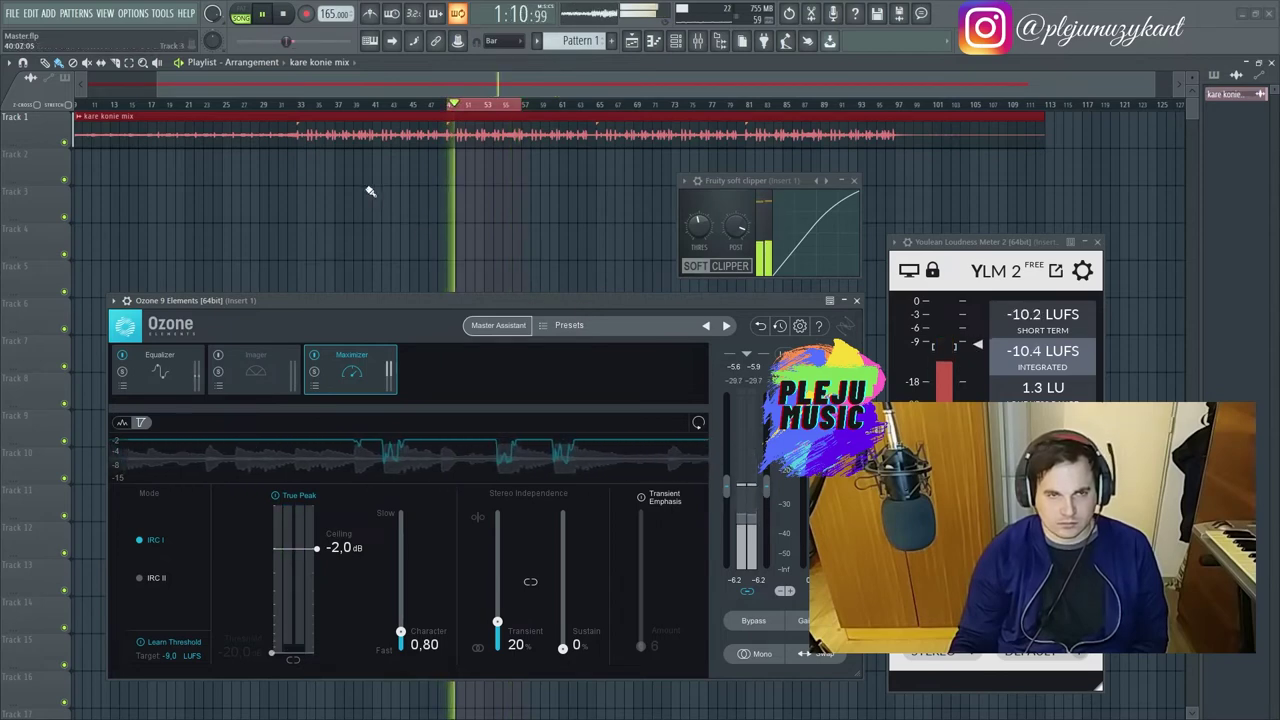
click(300, 105)
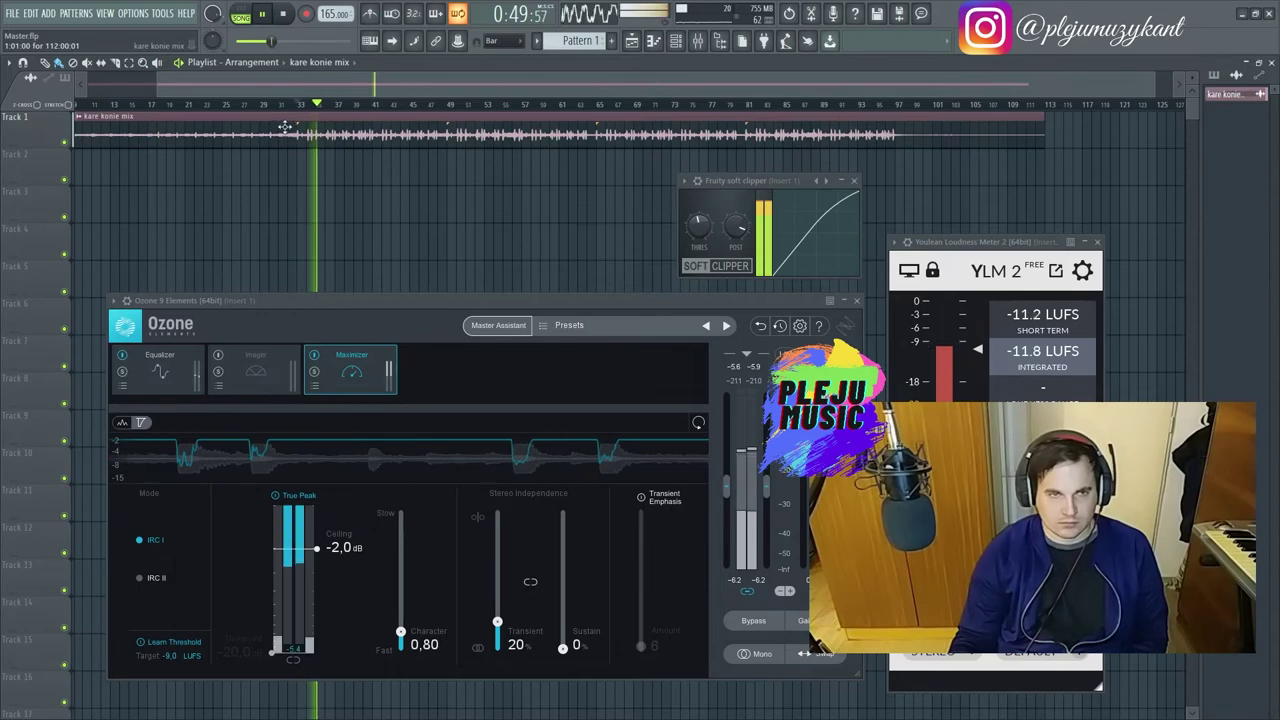
scroll(246, 93, left, 1)
scroll(246, 93, left, 4)
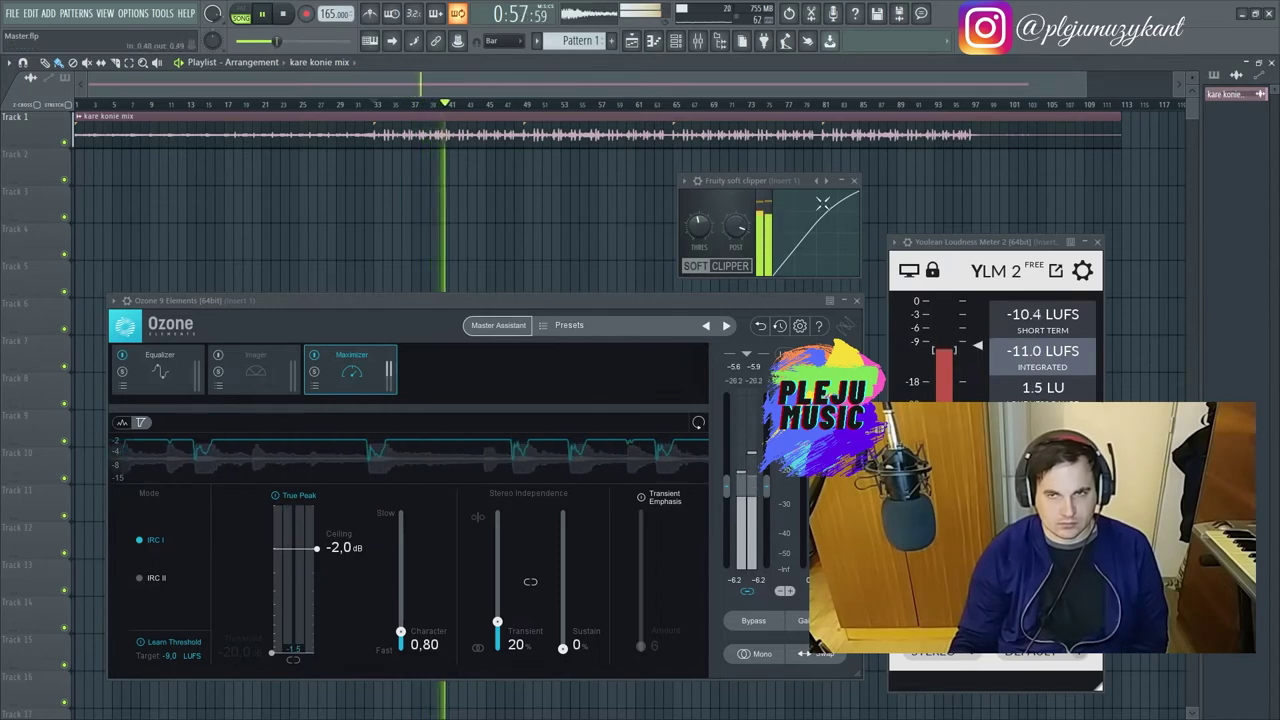
Return to the mixer, open Maximus above the Ozone window and show its master band.
click(698, 41)
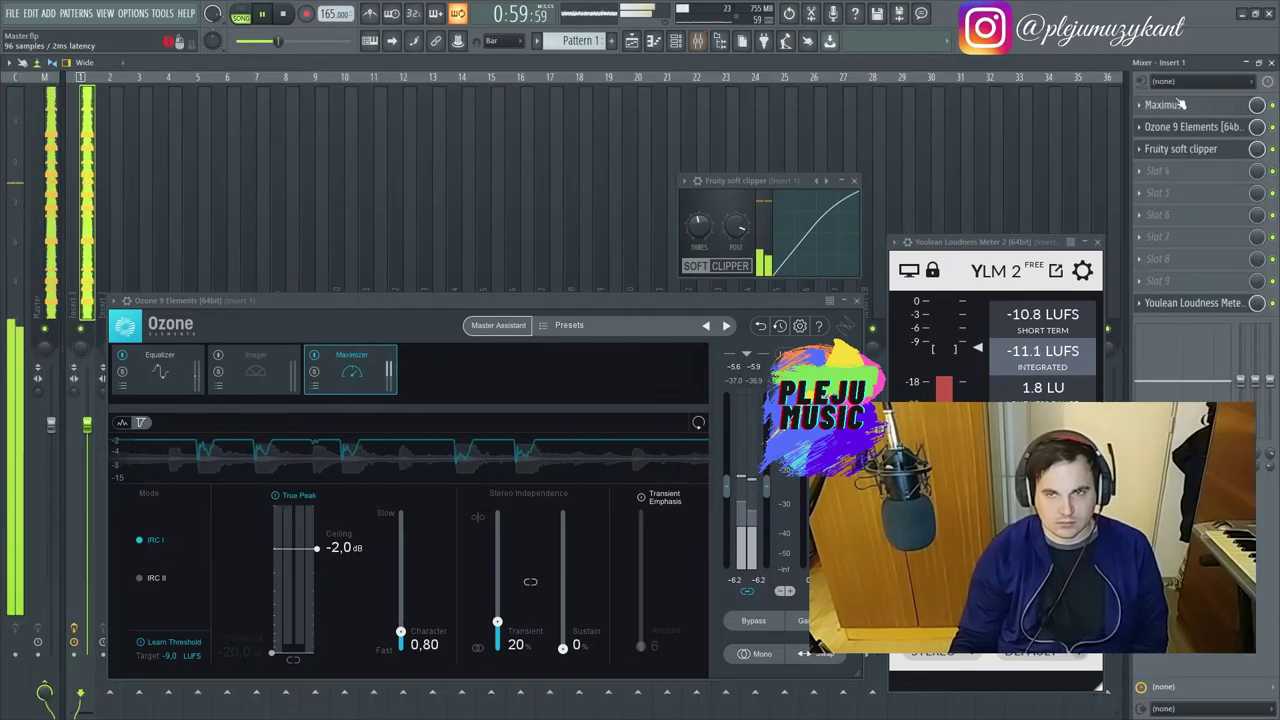
click(1182, 112)
drag(538, 108, 447, 58)
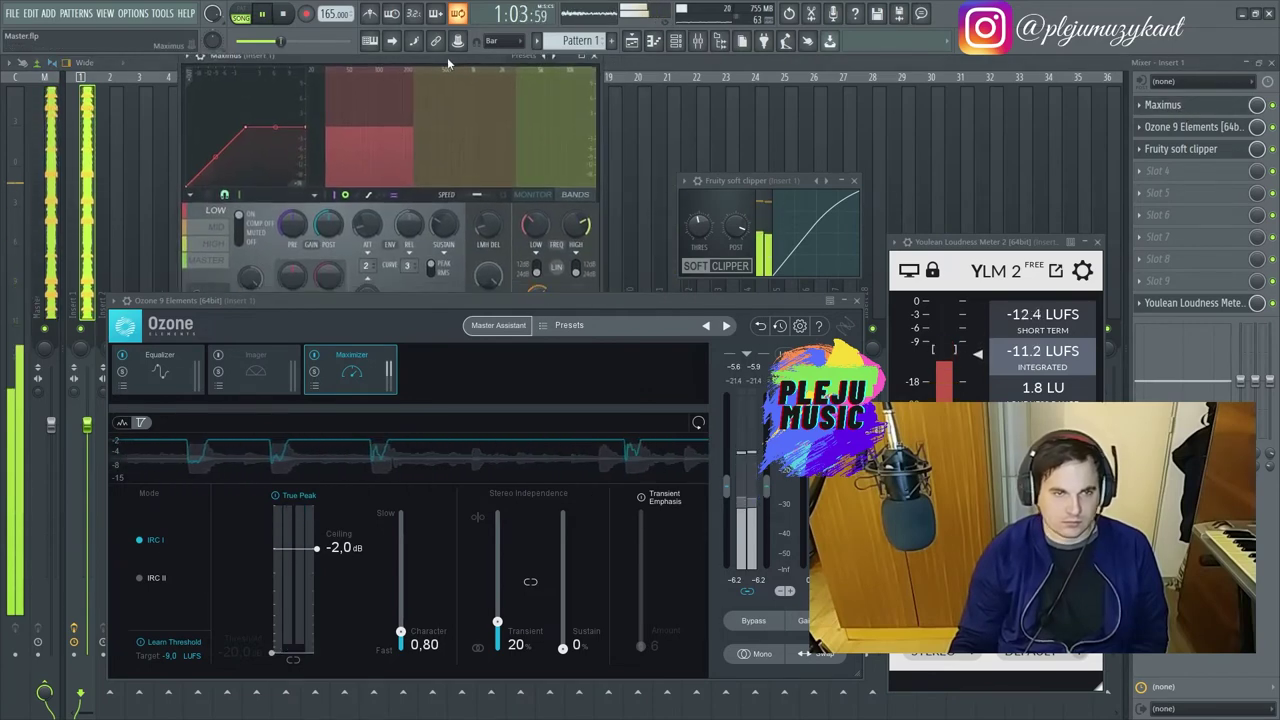
click(207, 260)
mouse_move(295, 56)
mouse_down()
mouse_move(261, 82)
mouse_move(285, 71)
mouse_up()
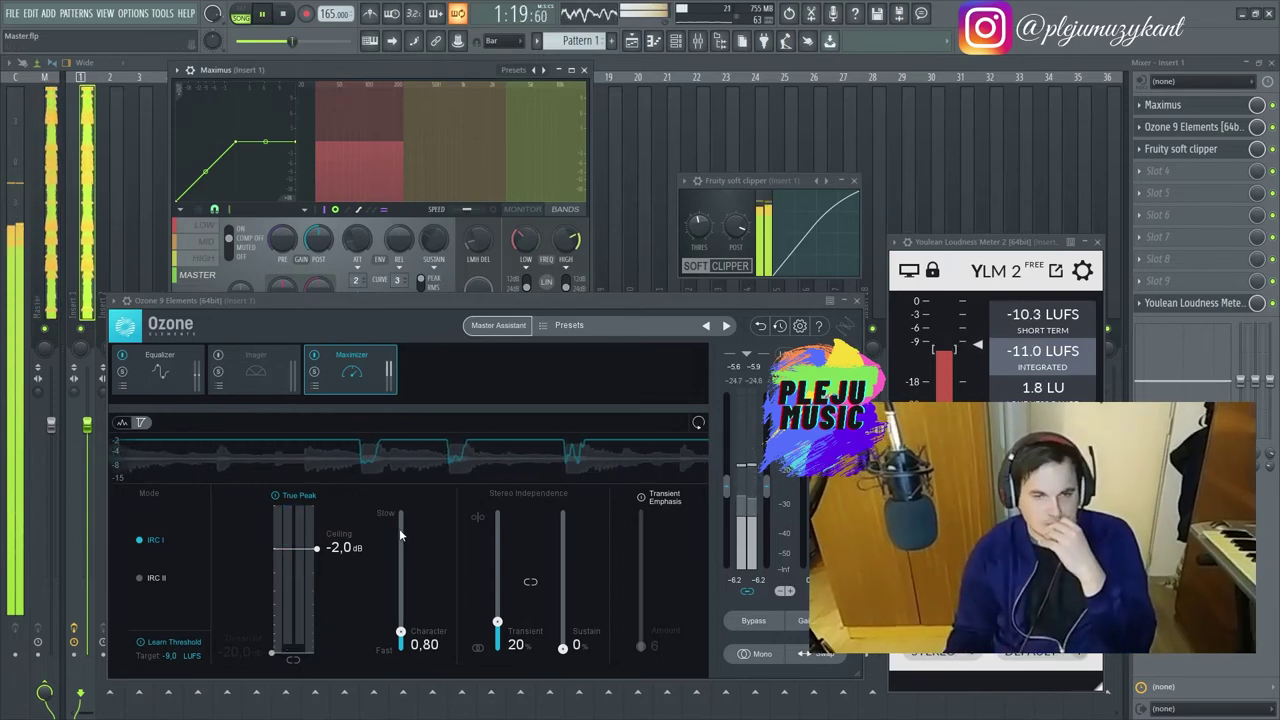
Save the Master project with Ozone's equalizer showing, and restart playback.
click(170, 388)
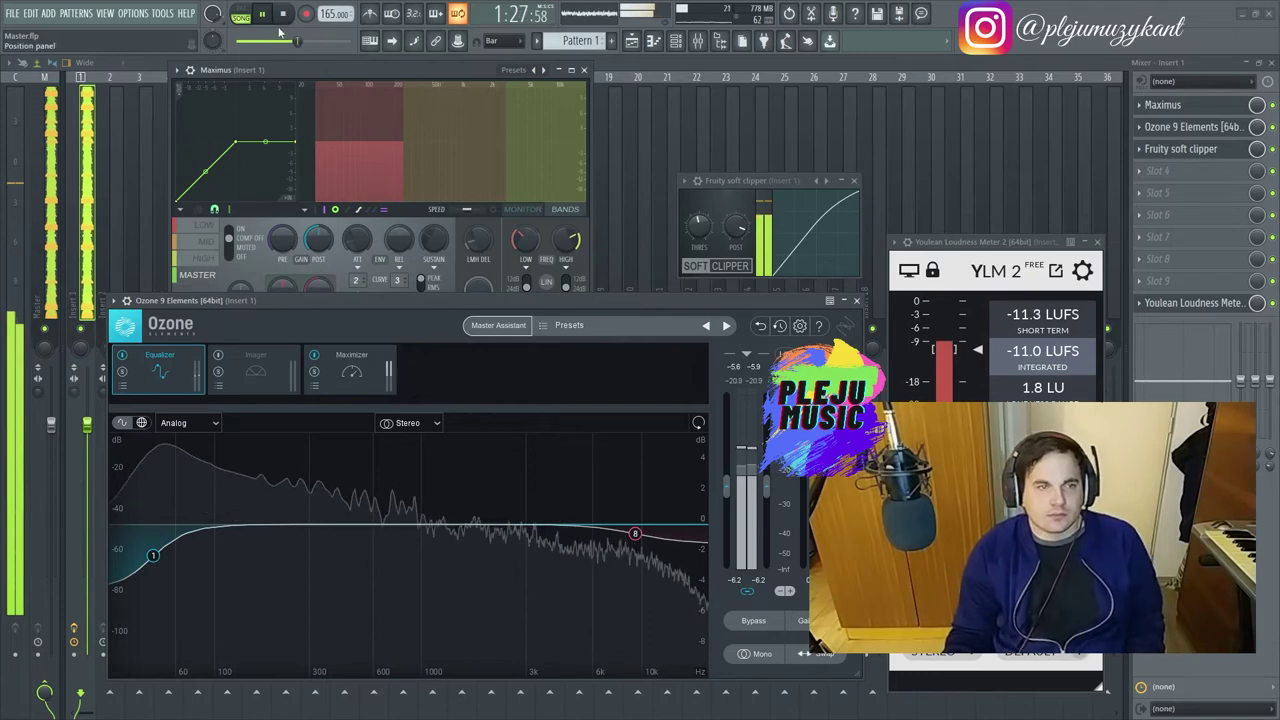
key(ctrl+s)
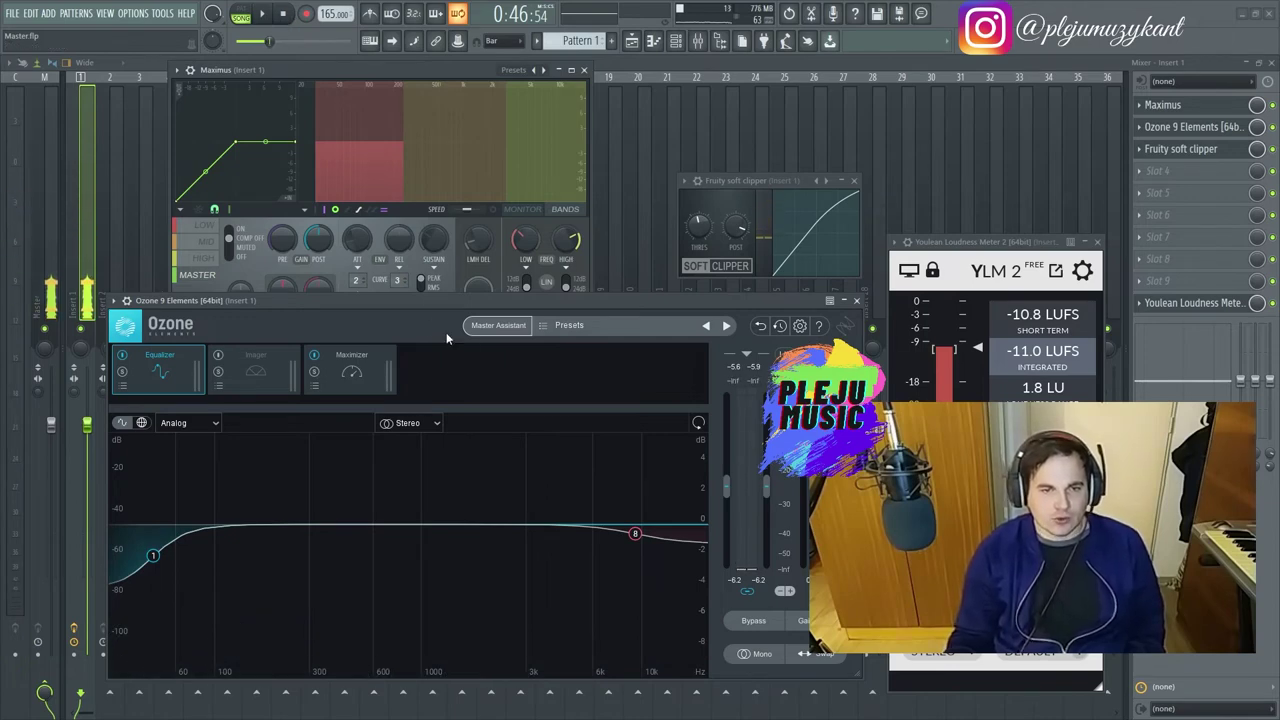
click(264, 15)
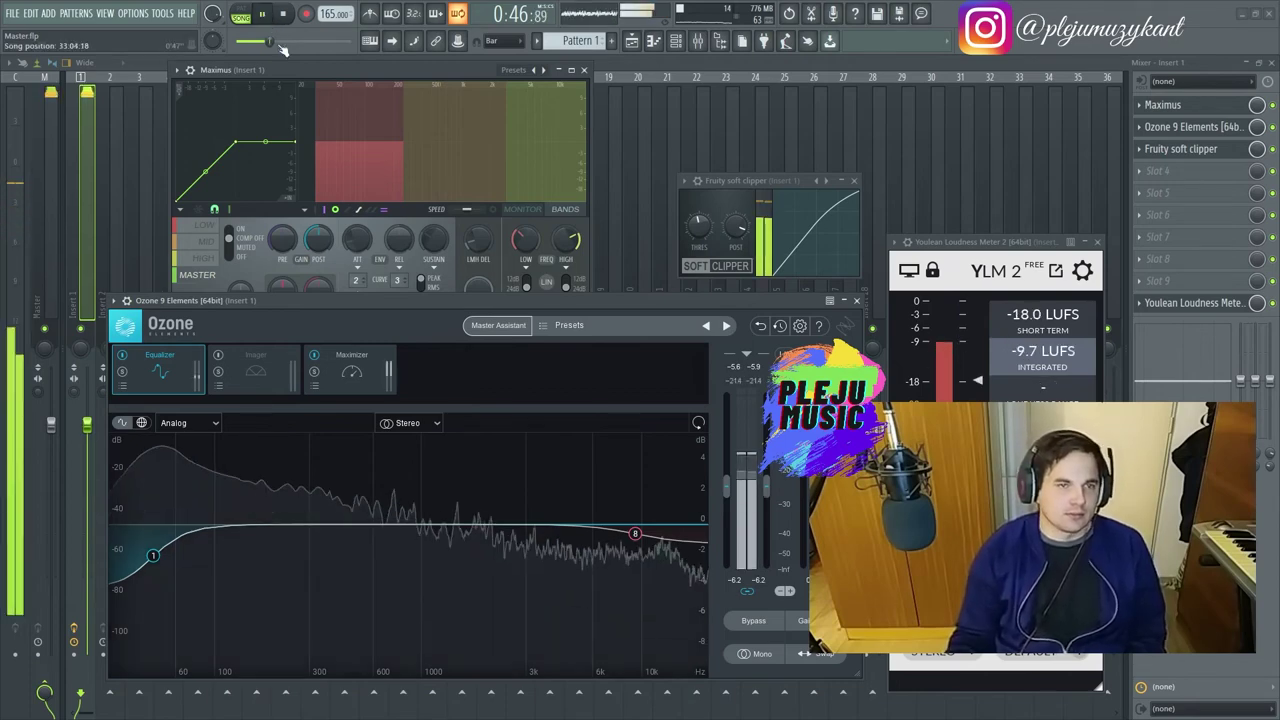
Return to the playlist and loop bars 49 to 53 of the kare konie mix during playback.
click(632, 41)
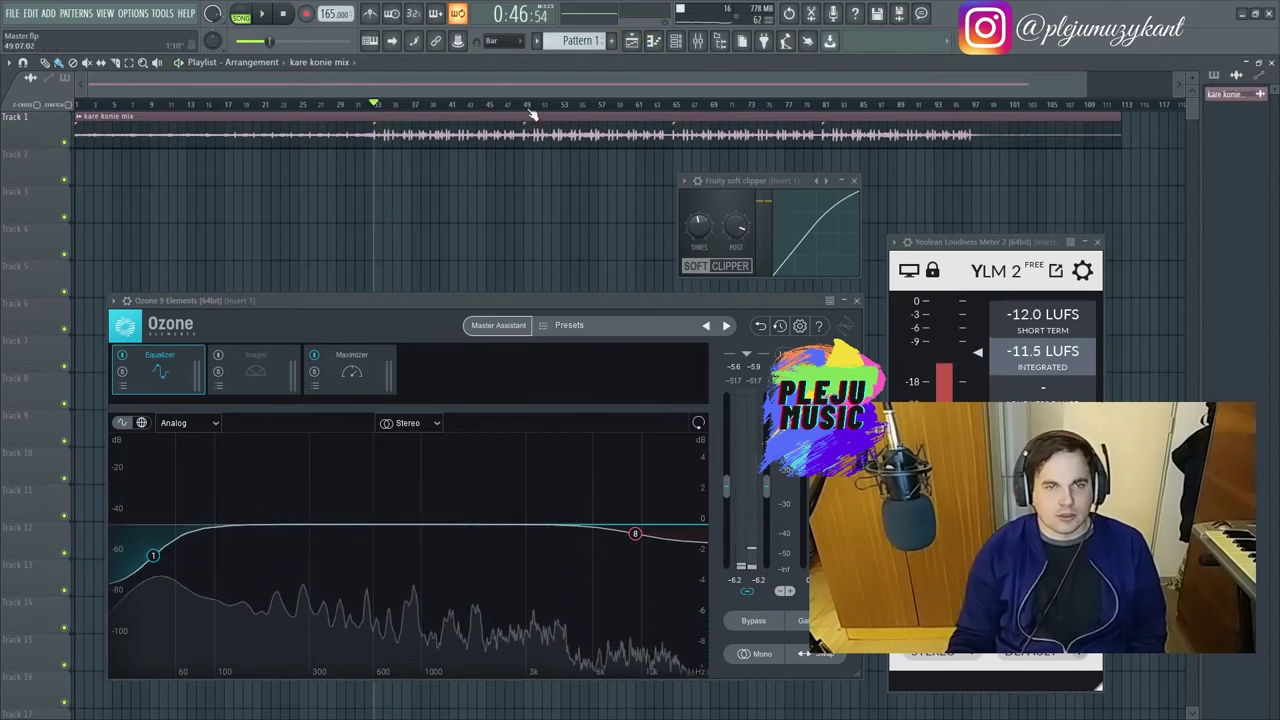
drag(533, 115, 596, 126)
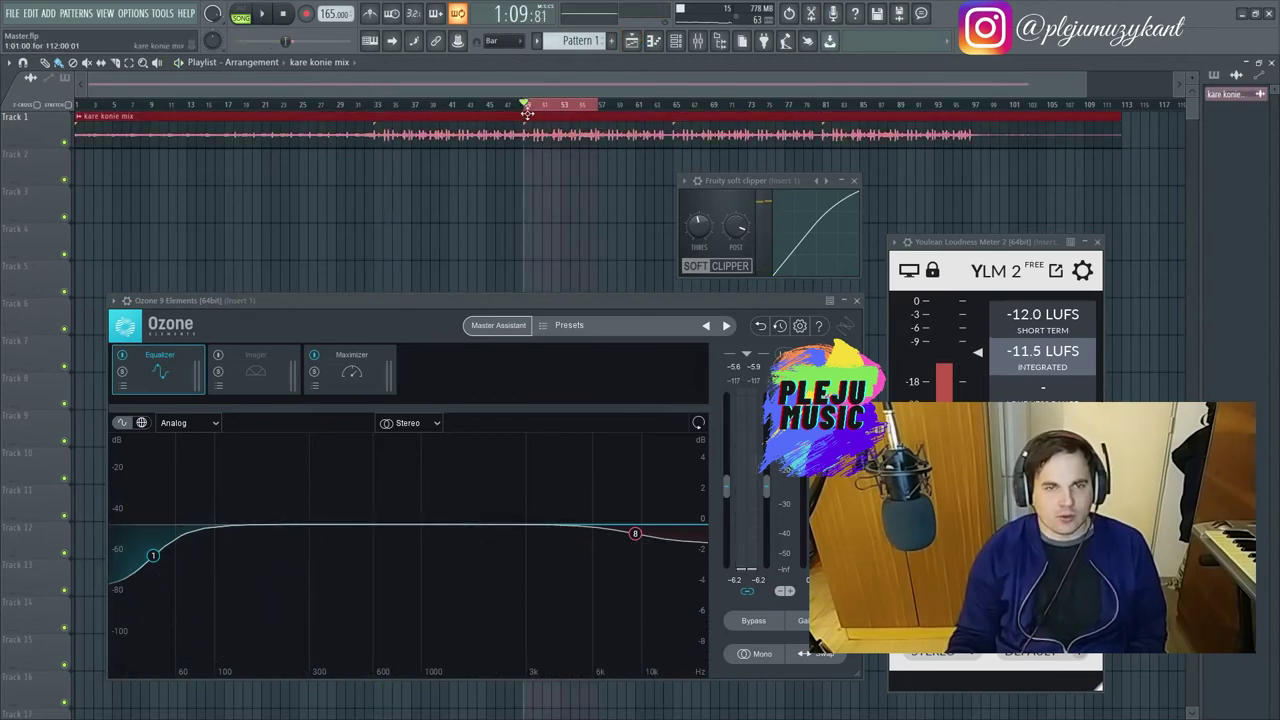
key(space)
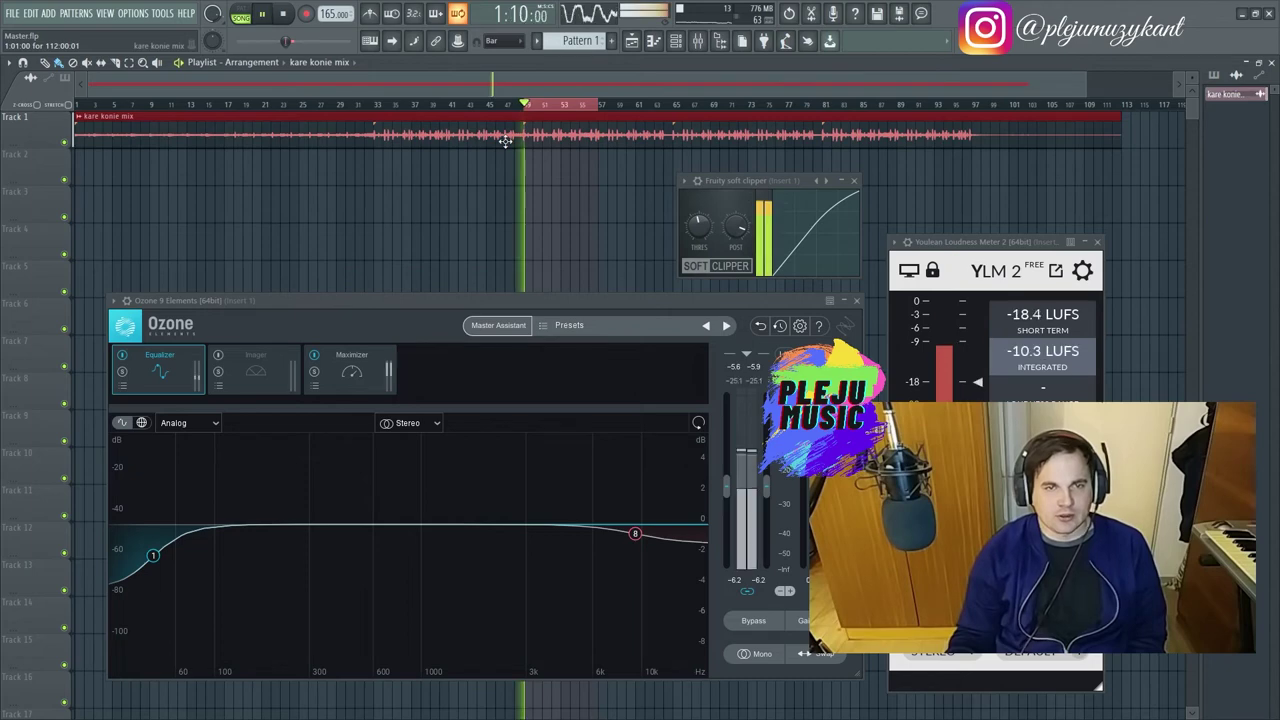
click(528, 108)
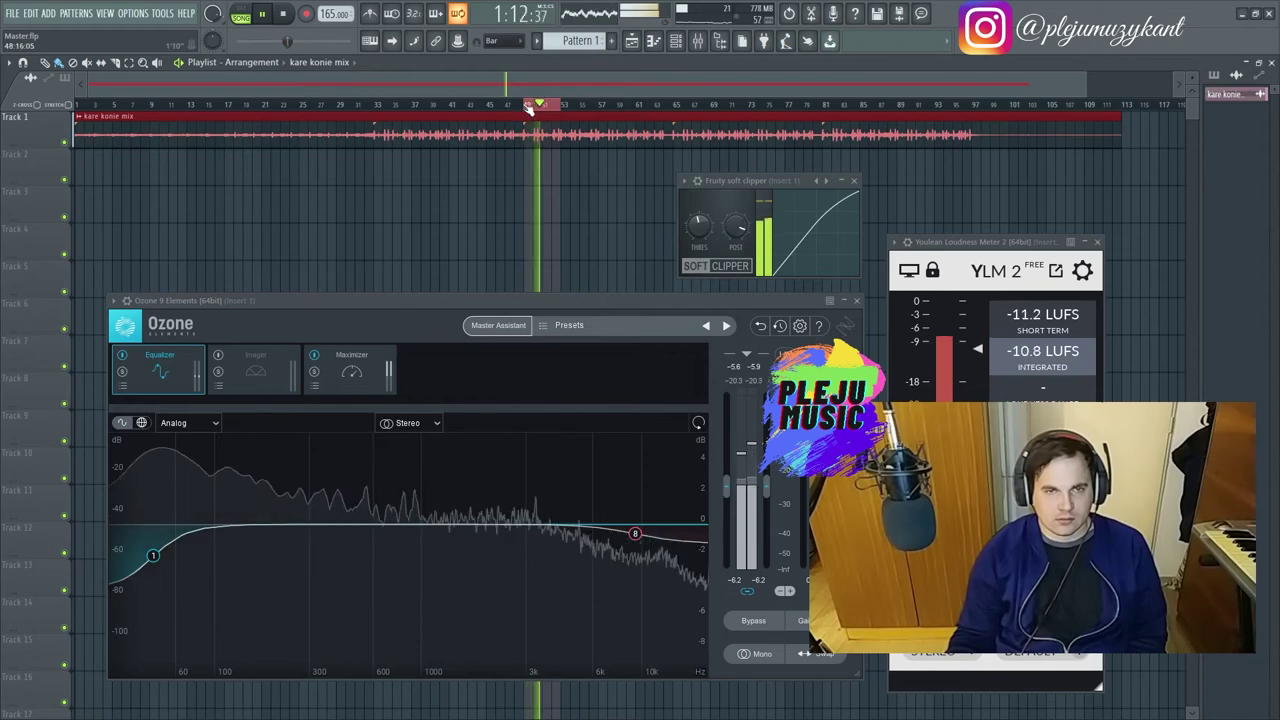
Run Ozone's Master Assistant at Medium intensity for Streaming, accept its suggestion and show the resulting equalizer curve.
click(478, 326)
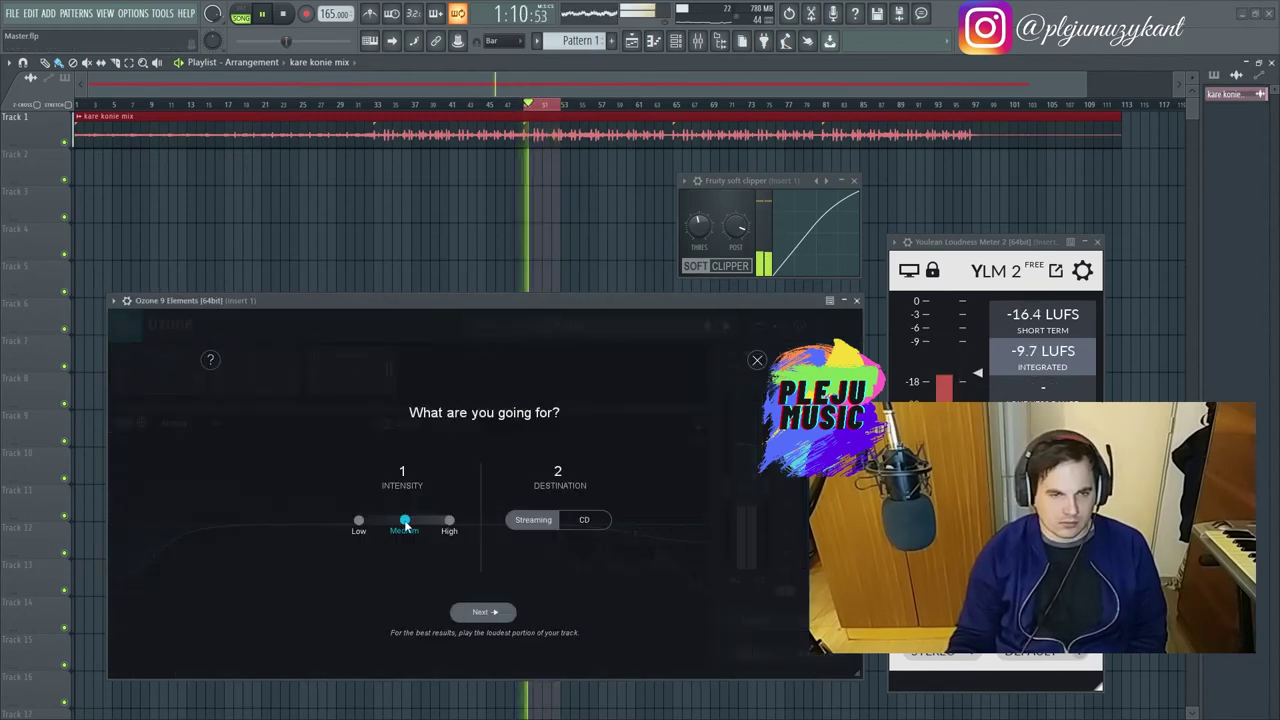
click(478, 612)
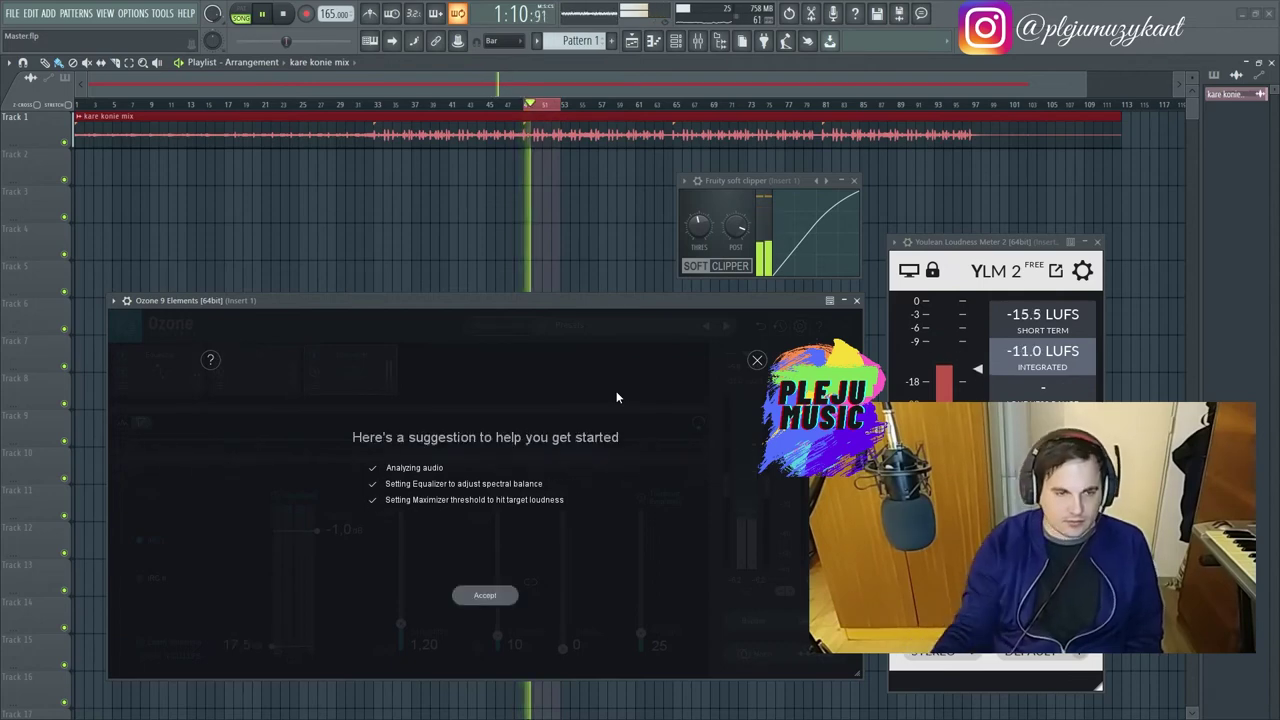
click(485, 595)
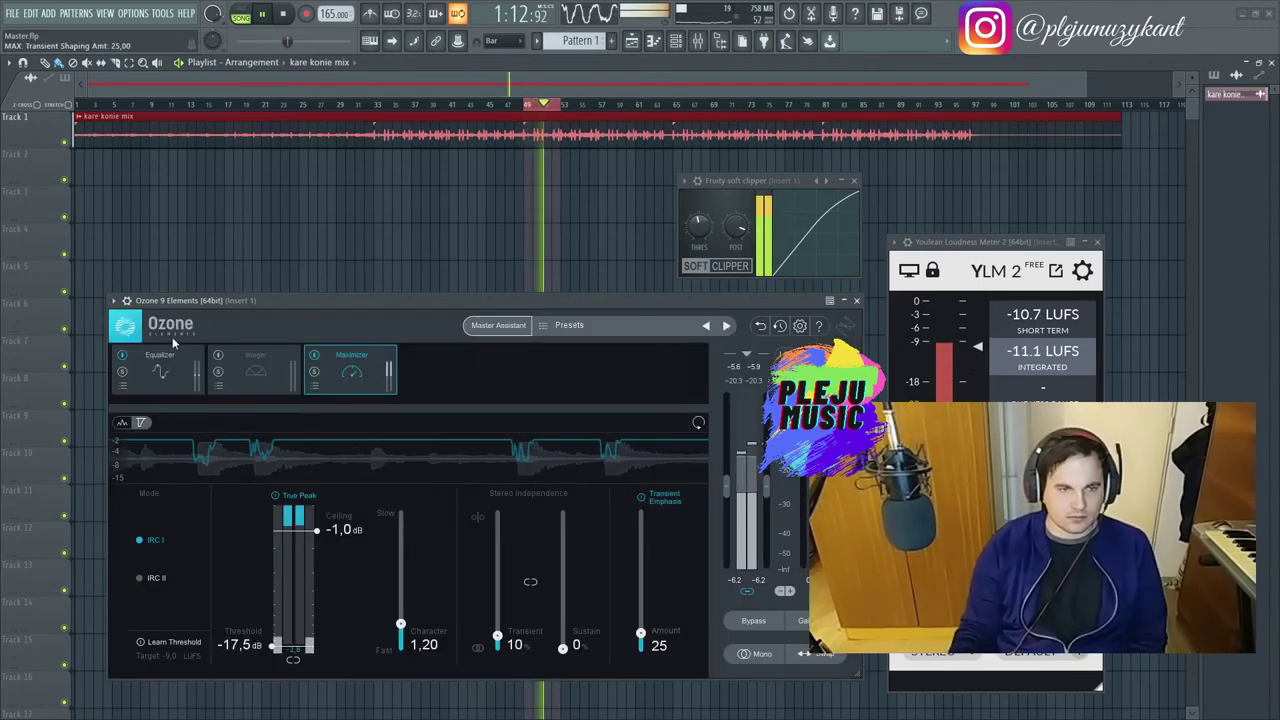
click(173, 368)
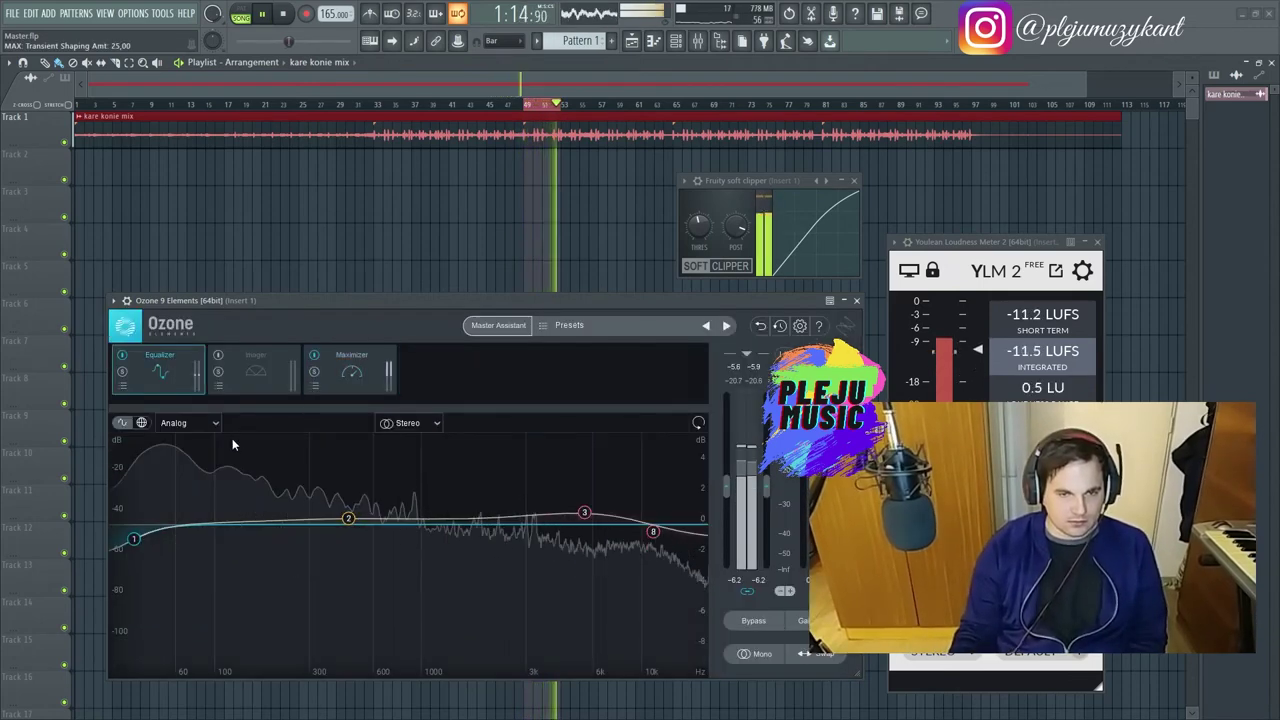
Show Ozone's Maximizer after a look at the Imager, and turn on Learn Threshold.
click(244, 369)
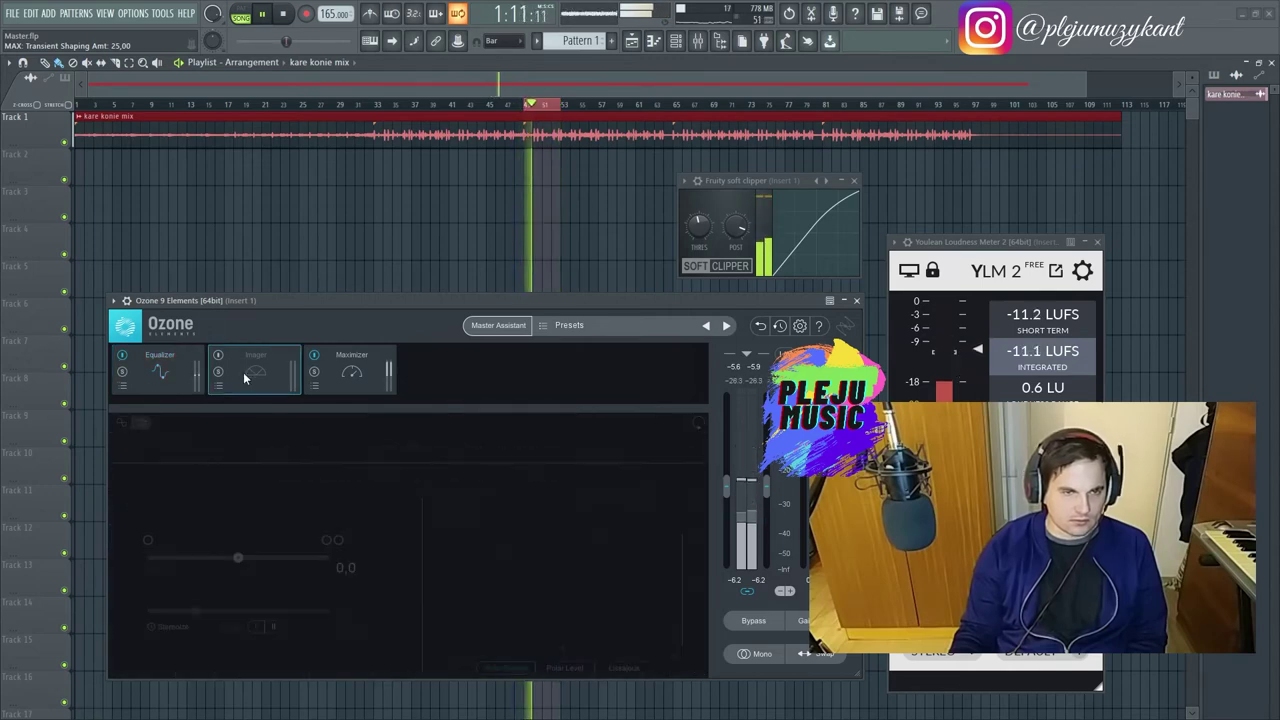
click(349, 373)
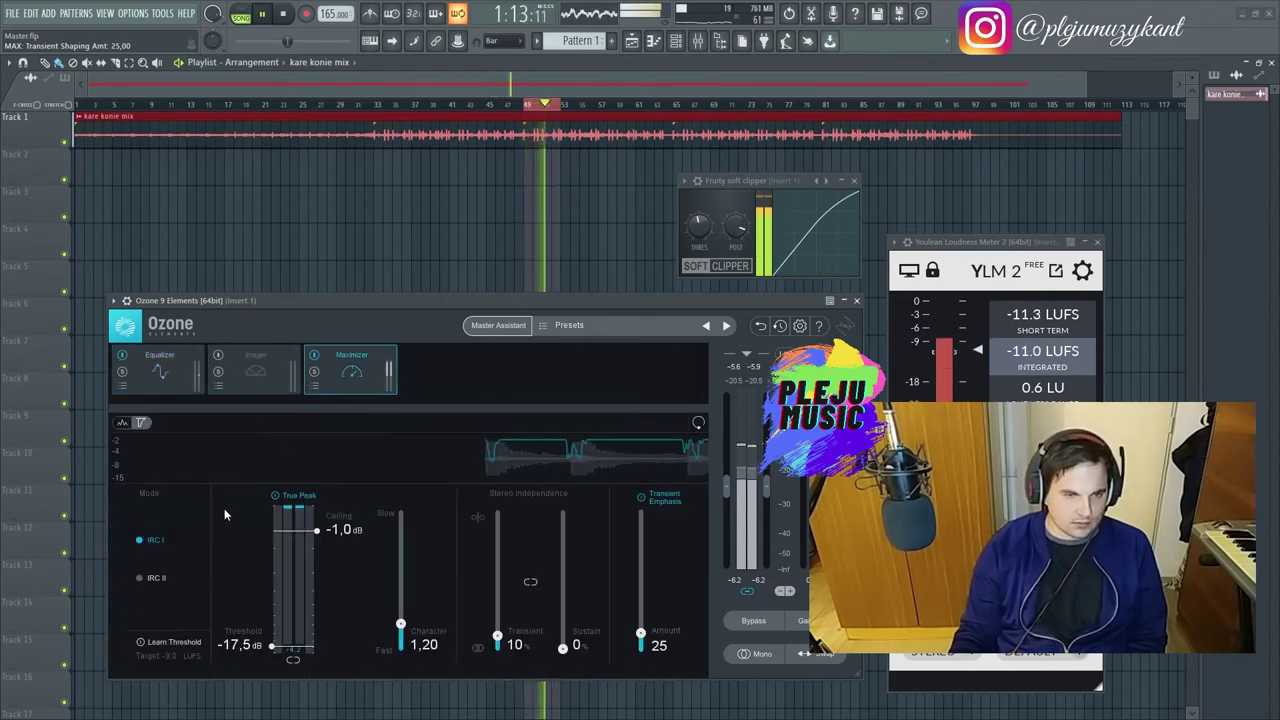
click(142, 641)
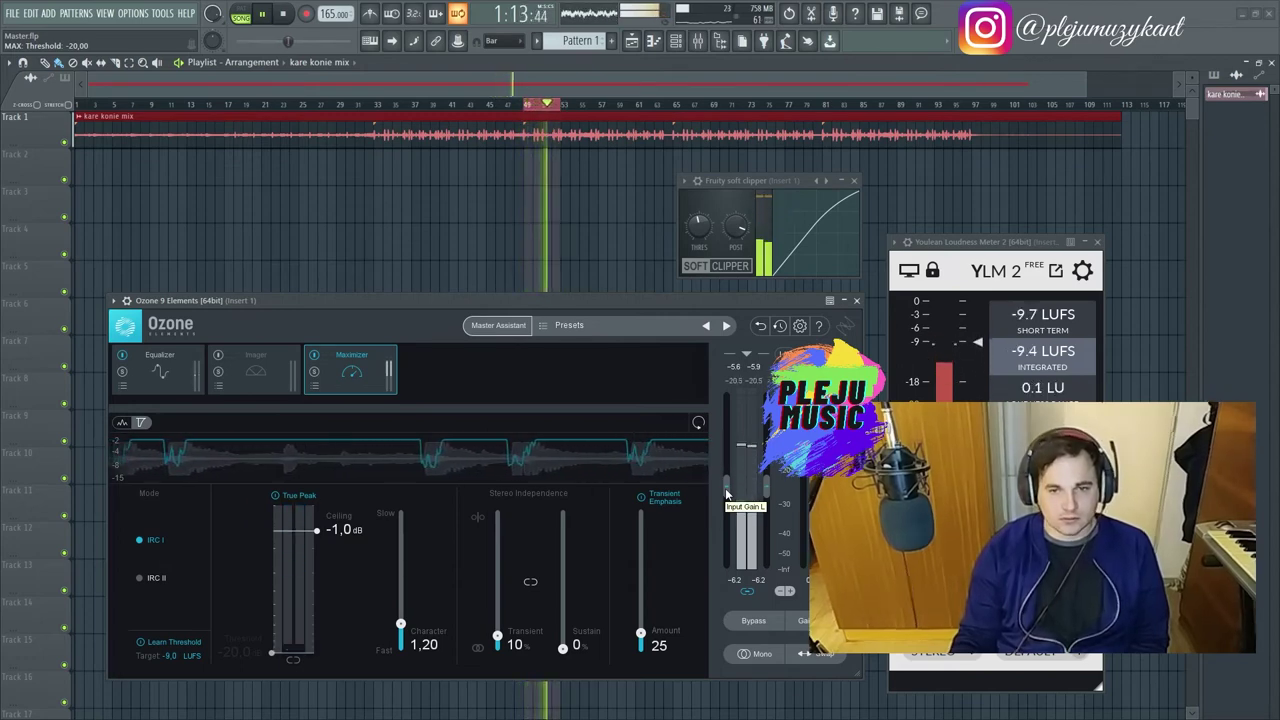
Lower Ozone's input gain to -8.9 dB on both channels and the Maximizer's ceiling to -2.0 dB.
drag(727, 491, 725, 500)
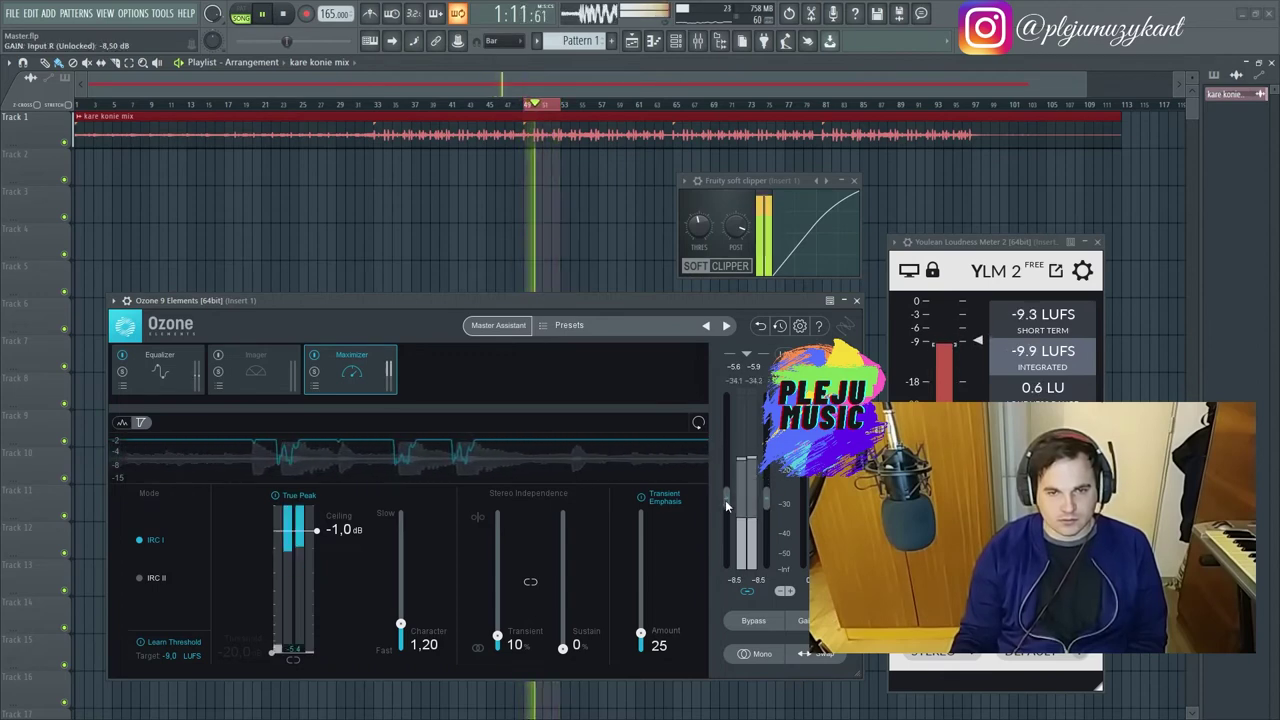
click(1000, 490)
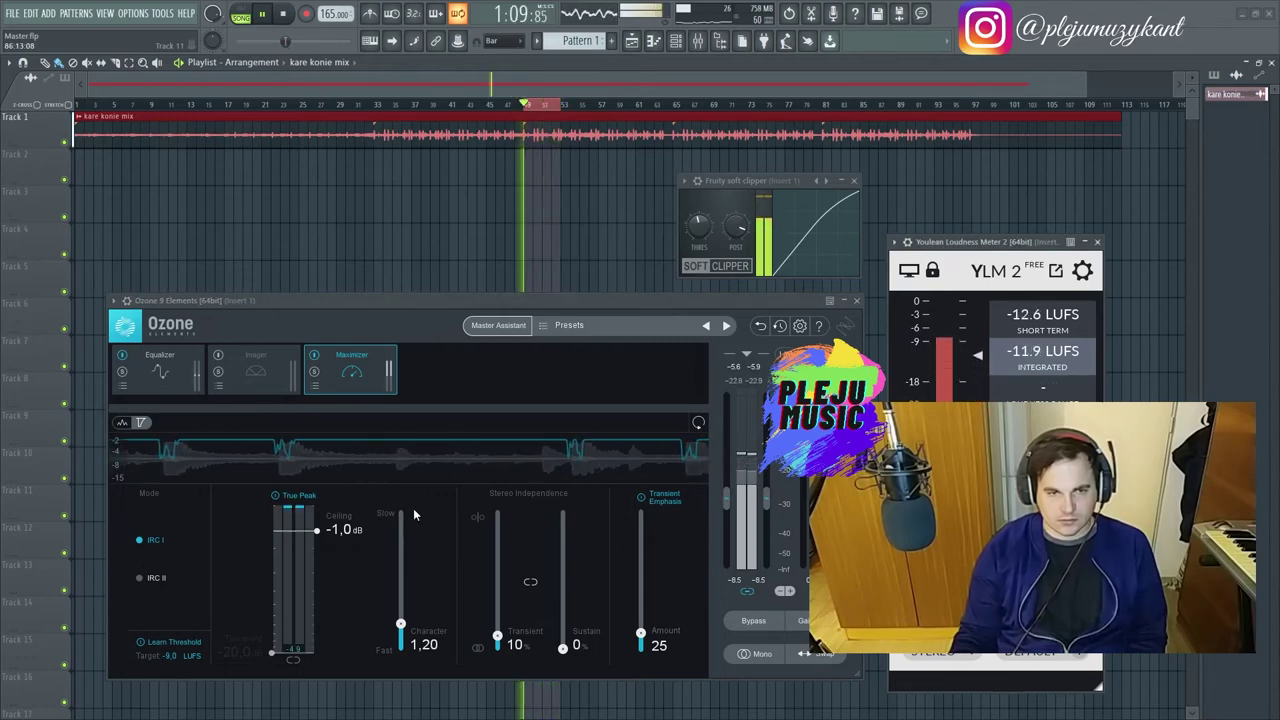
drag(315, 533, 309, 548)
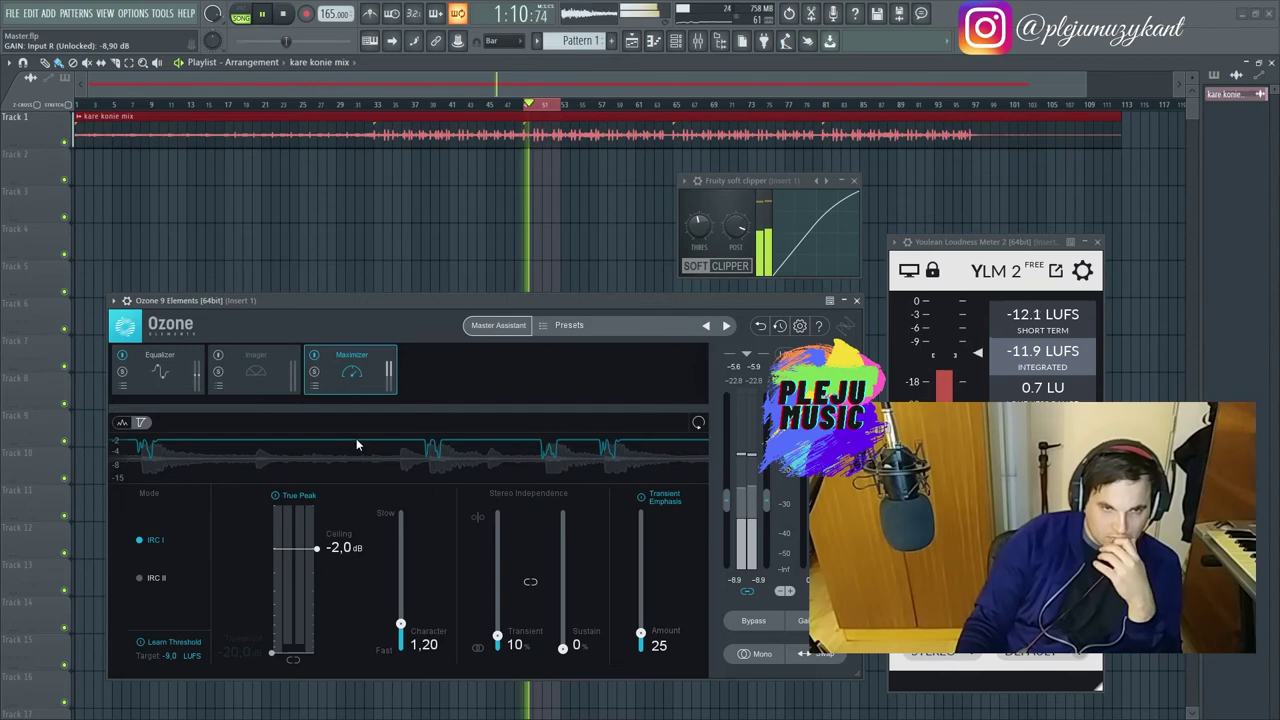
Show Ozone's equalizer, stop playback, clear the loop over bars 49 to 53 and play the mix from its beginning.
click(193, 376)
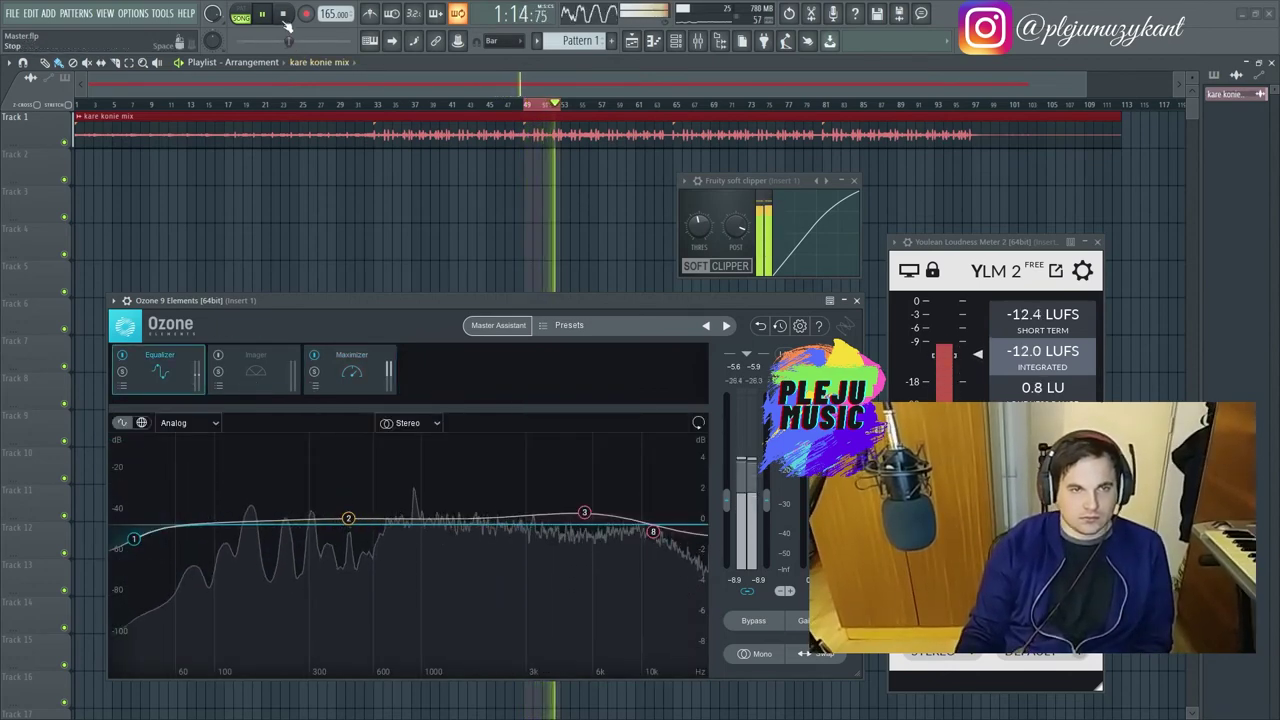
key(space)
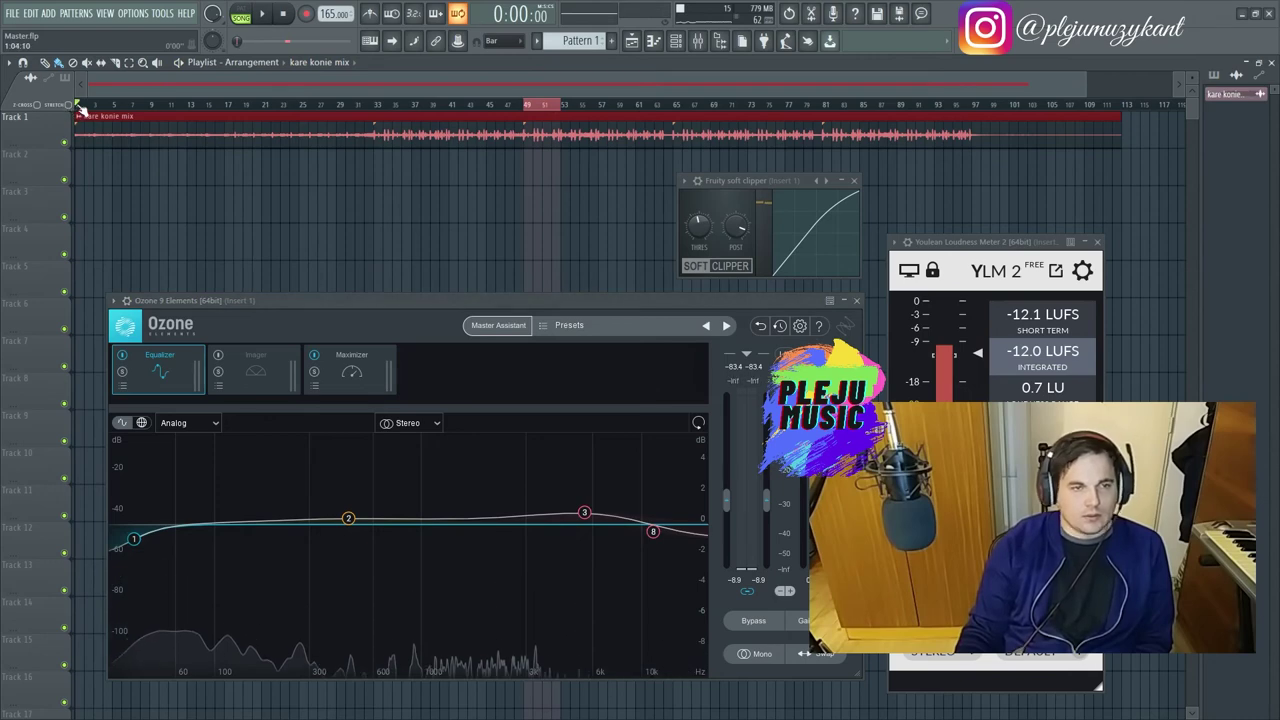
click(79, 106)
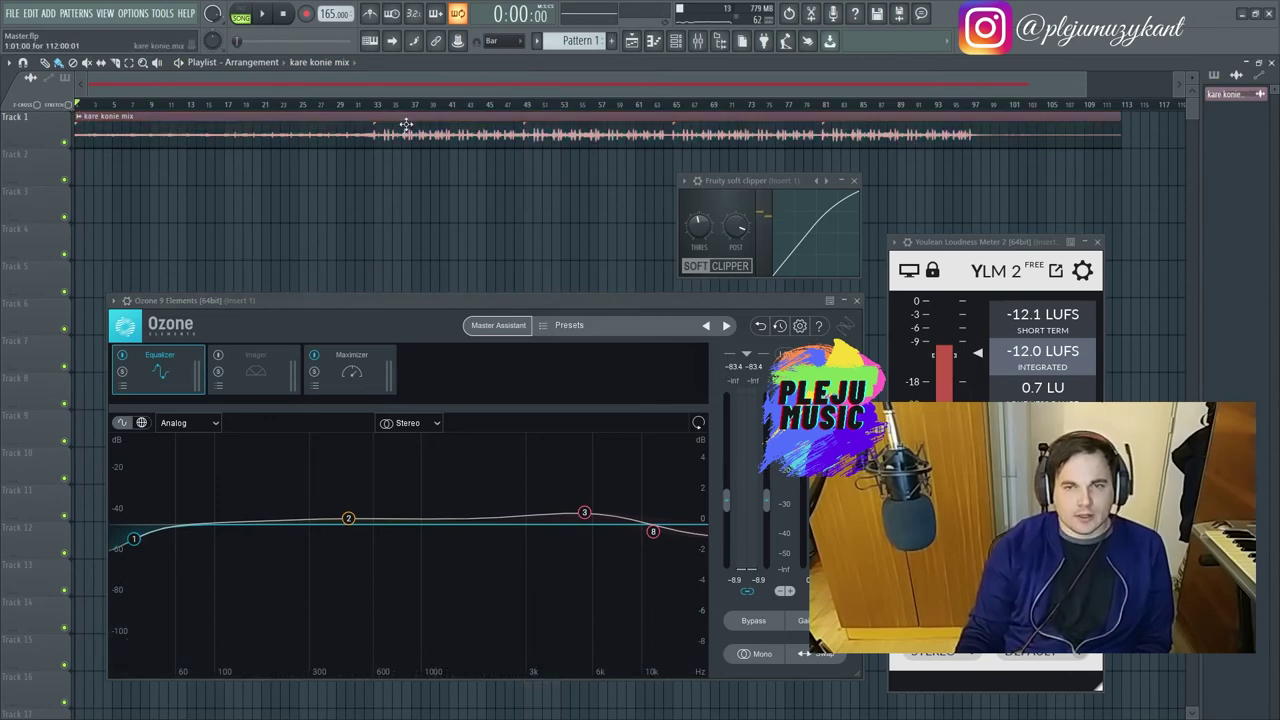
key(space)
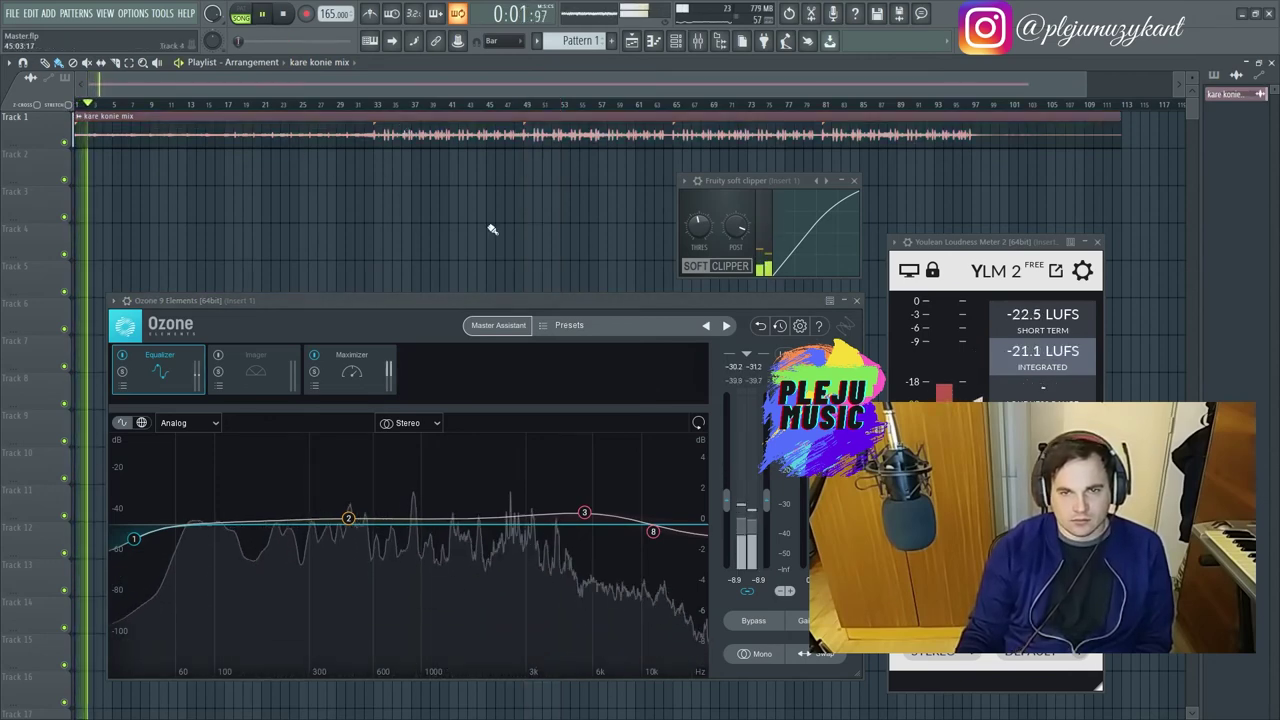
Listen through the whole mix at a raised system volume, check its loudness and Ozone's Maximizer, and stop playback after the song ends.
key(XF86AudioLowerVolume)
key(XF86AudioRaiseVolume)
key(XF86AudioRaiseVolume)
key(XF86AudioRaiseVolume)
key(XF86AudioRaiseVolume)
key(XF86AudioRaiseVolume)
key(XF86AudioRaiseVolume)
key(XF86AudioRaiseVolume)
key(XF86AudioRaiseVolume)
key(XF86AudioRaiseVolume)
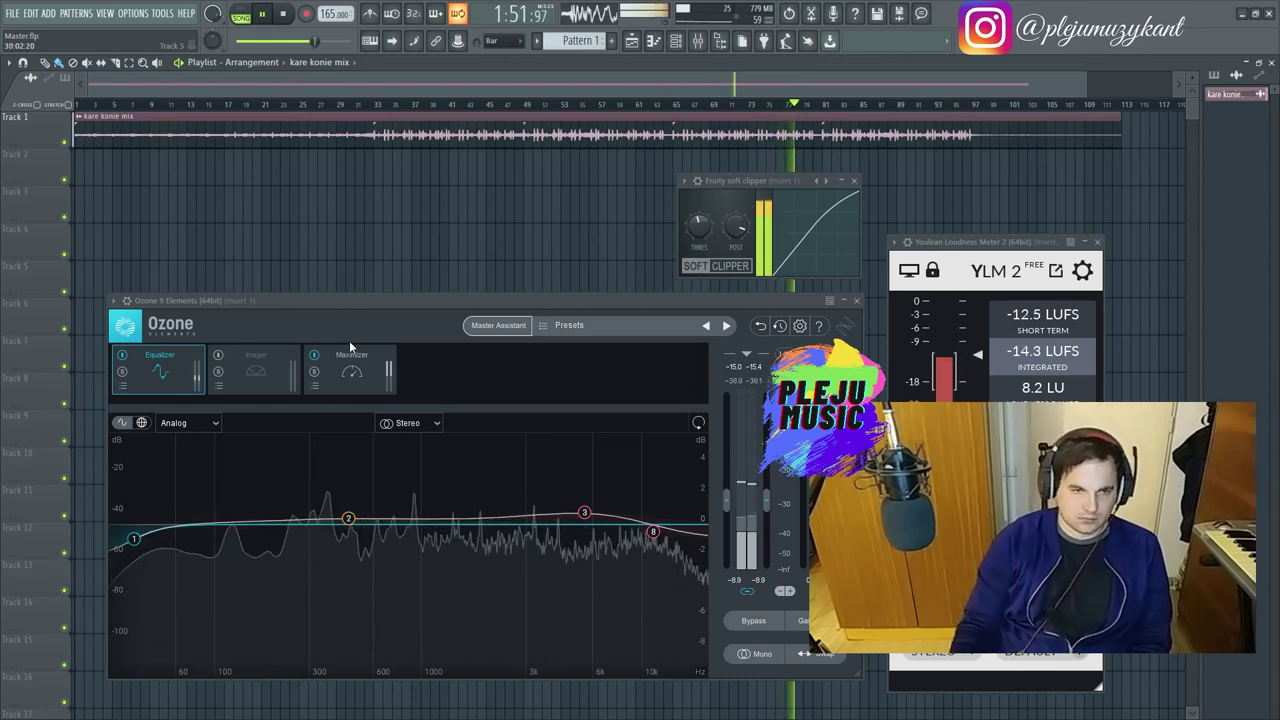
click(354, 370)
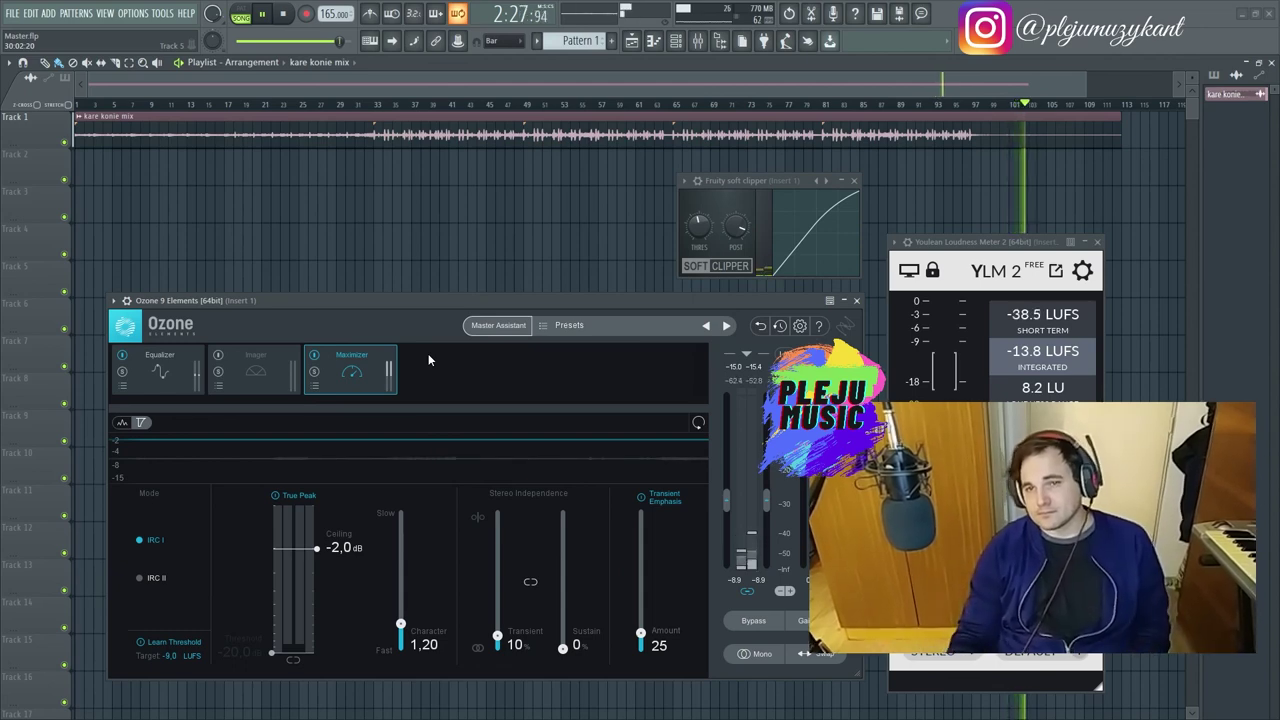
click(287, 17)
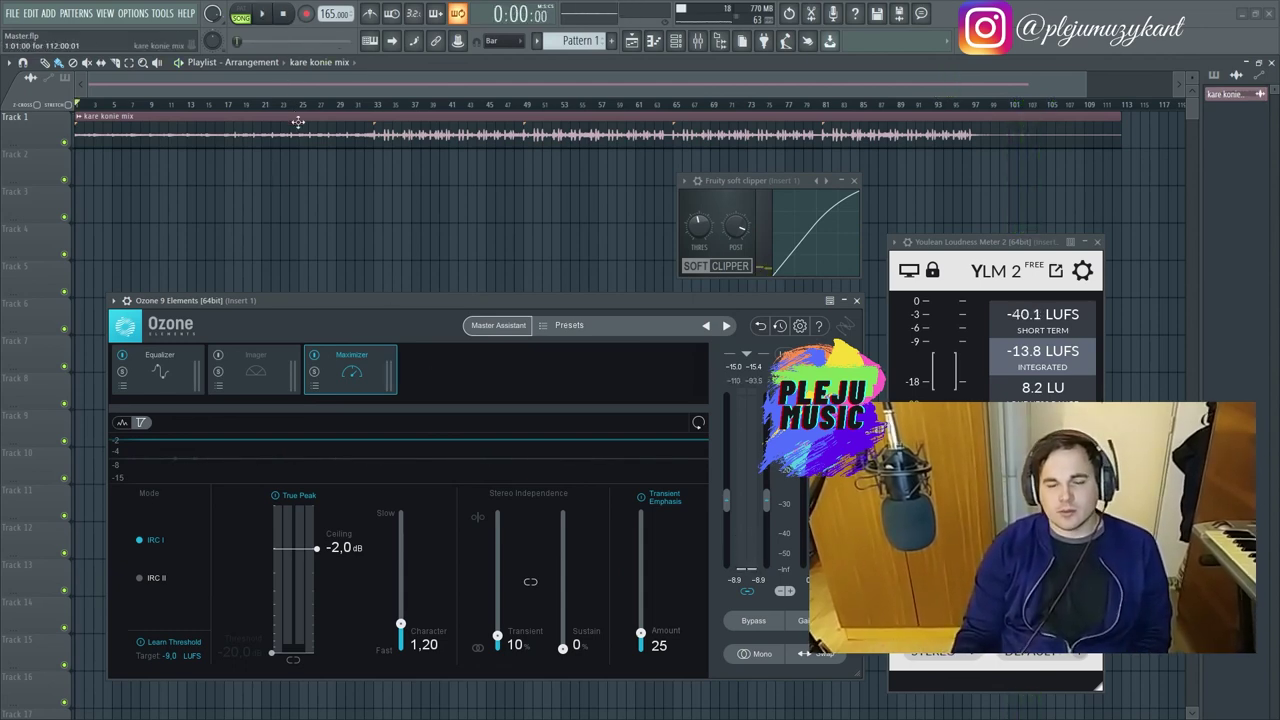